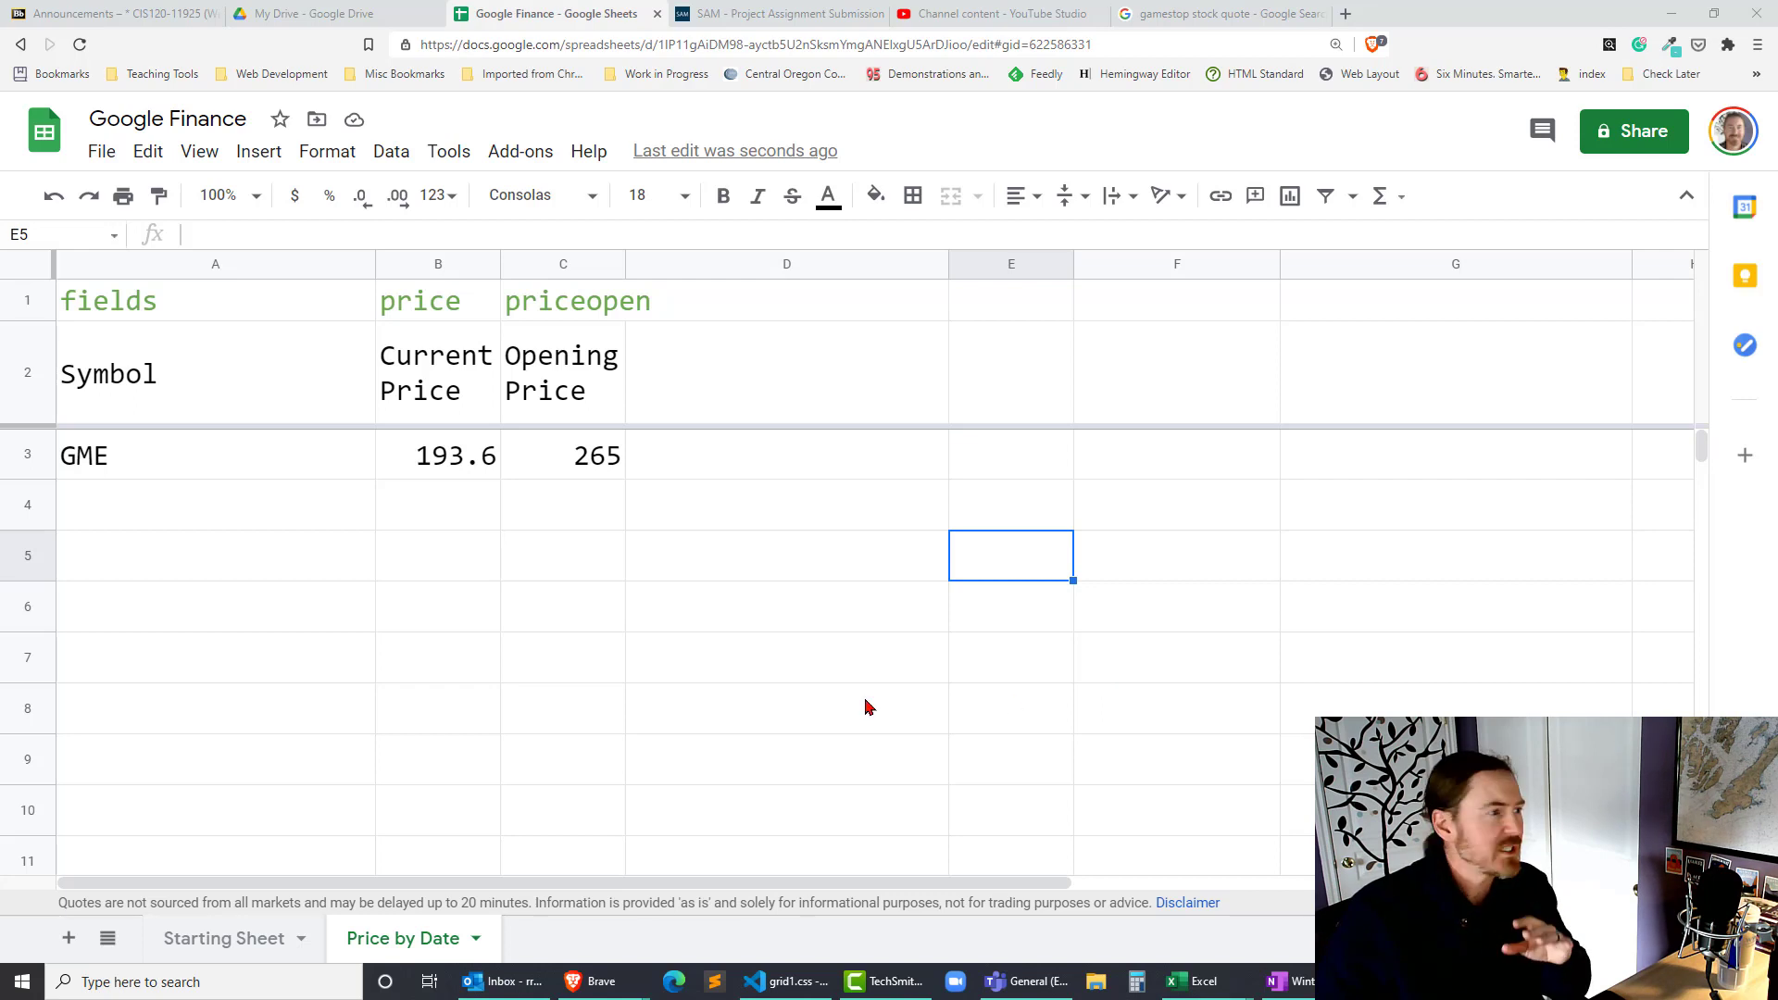
Enter the heading 'Key Dates / Historical Data' in A4 of the Price by Date sheet.
{"action": "left_click", "coordinate": [219, 939]}
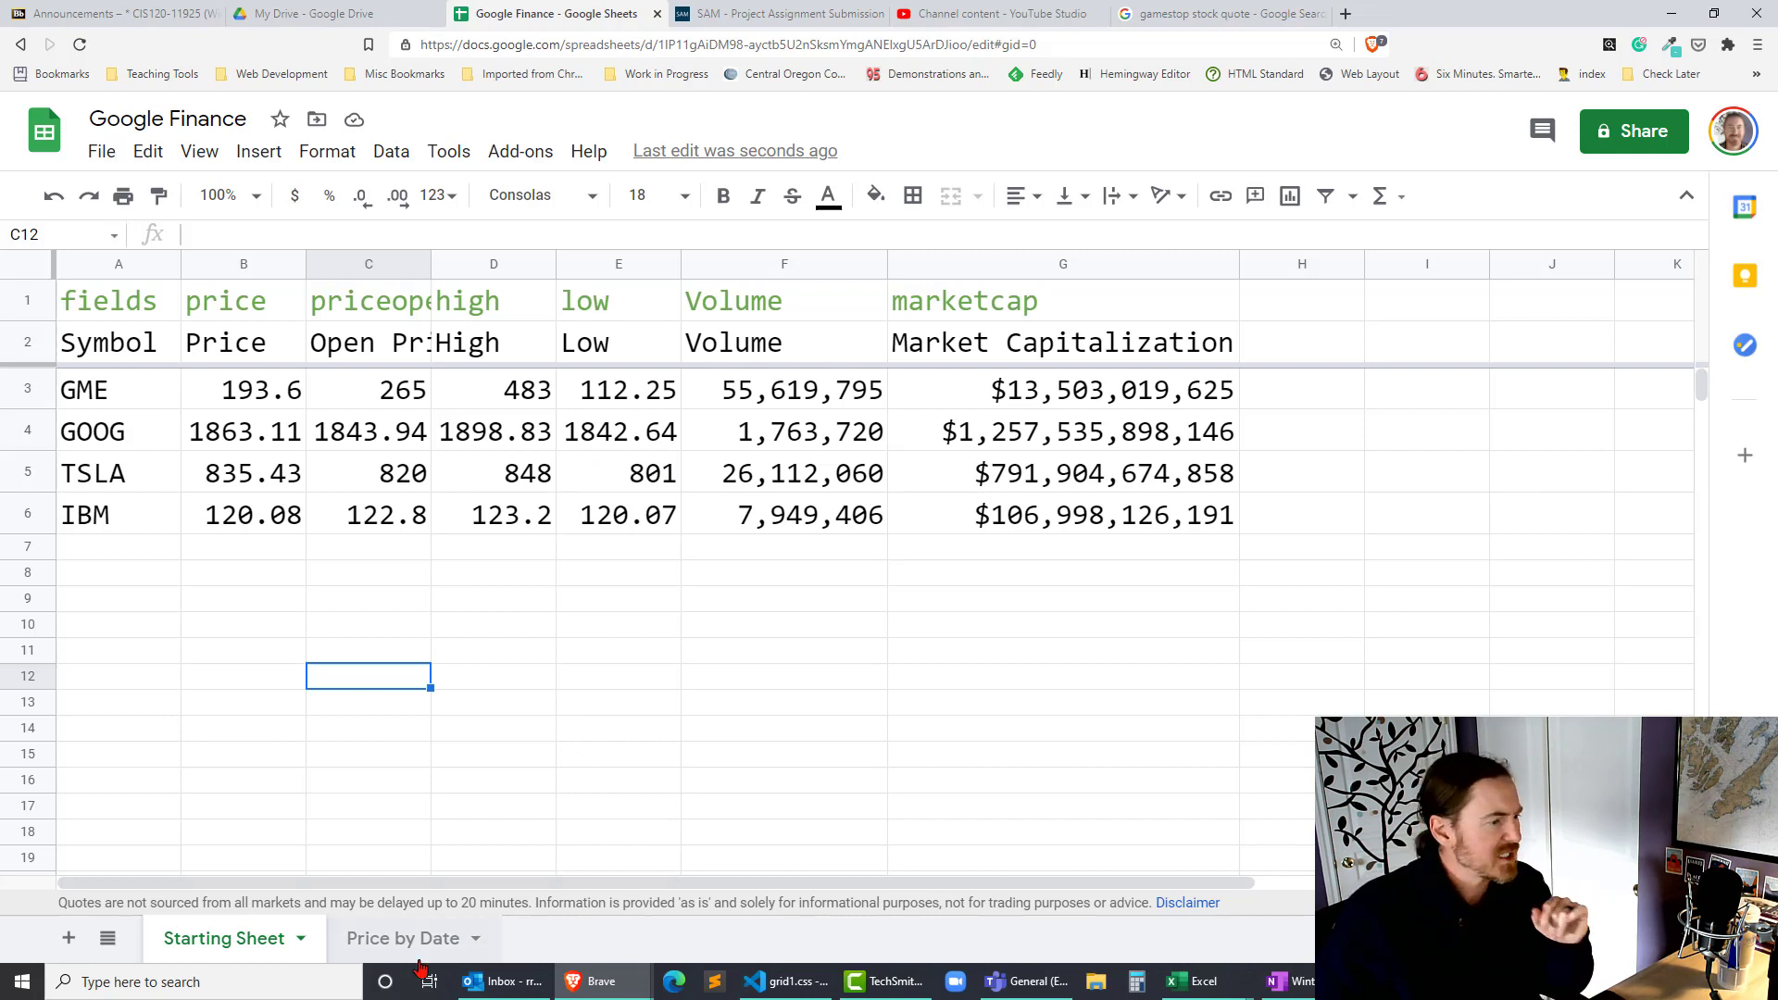
{"action": "left_click", "coordinate": [408, 940]}
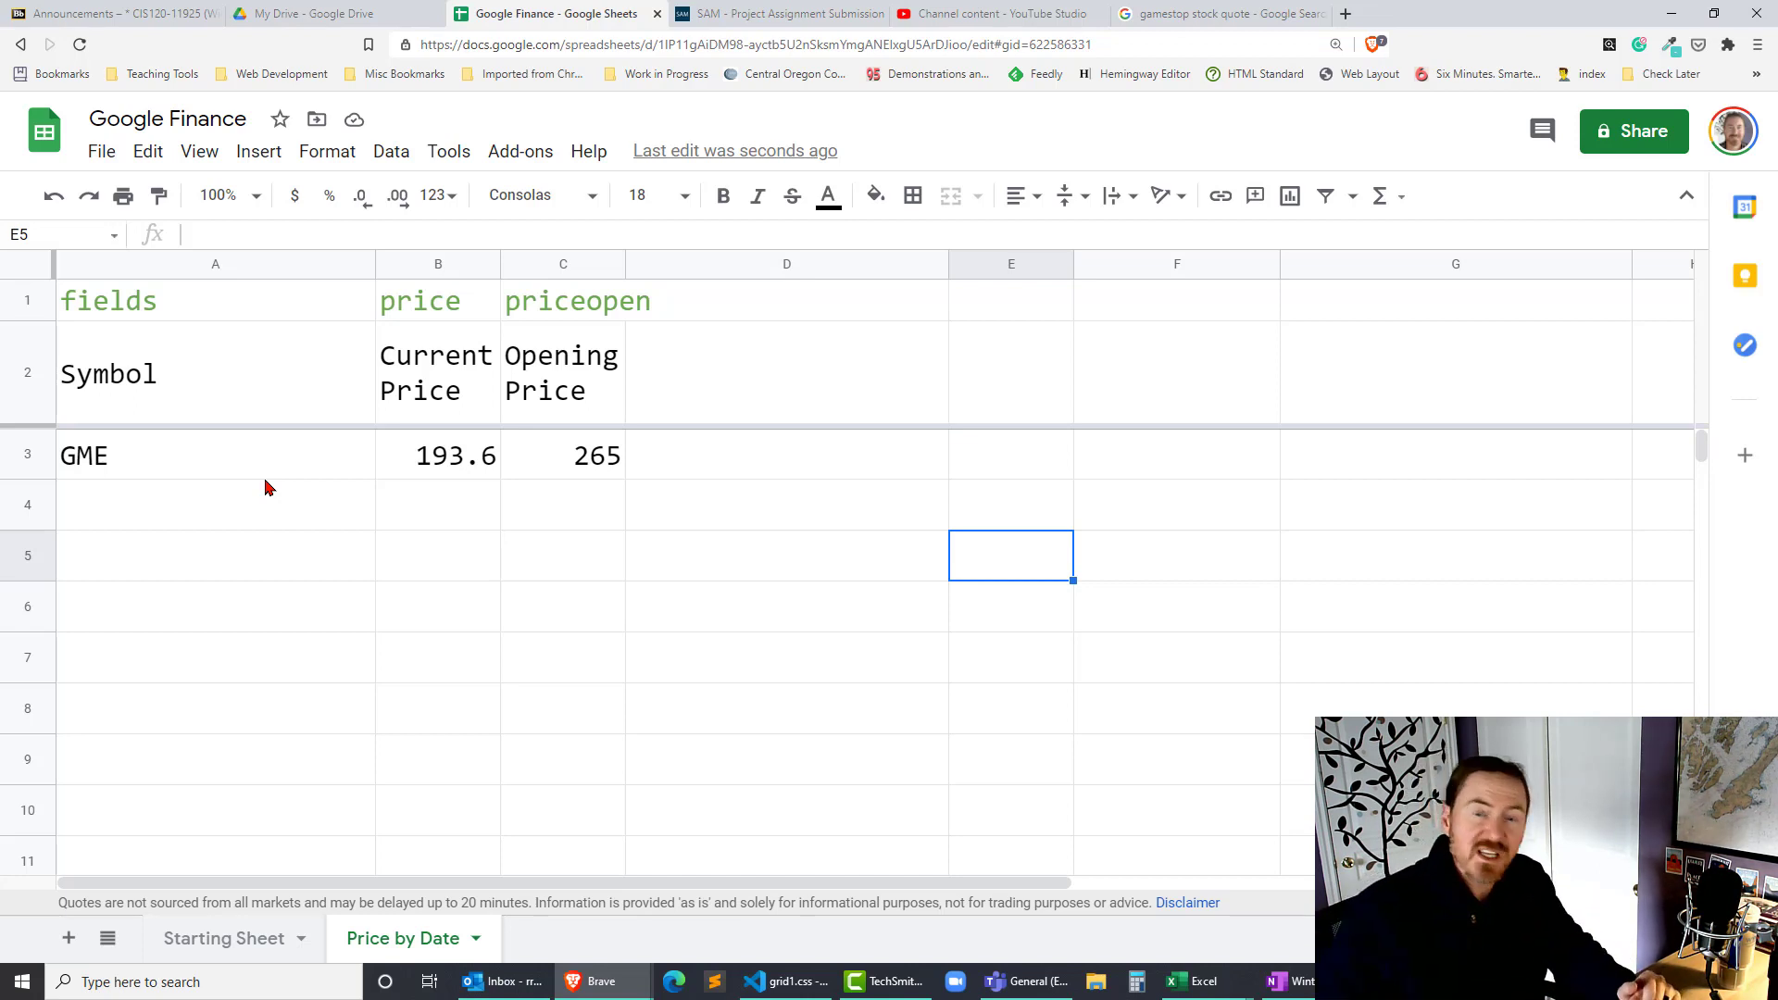
{"action": "left_click", "coordinate": [205, 525]}
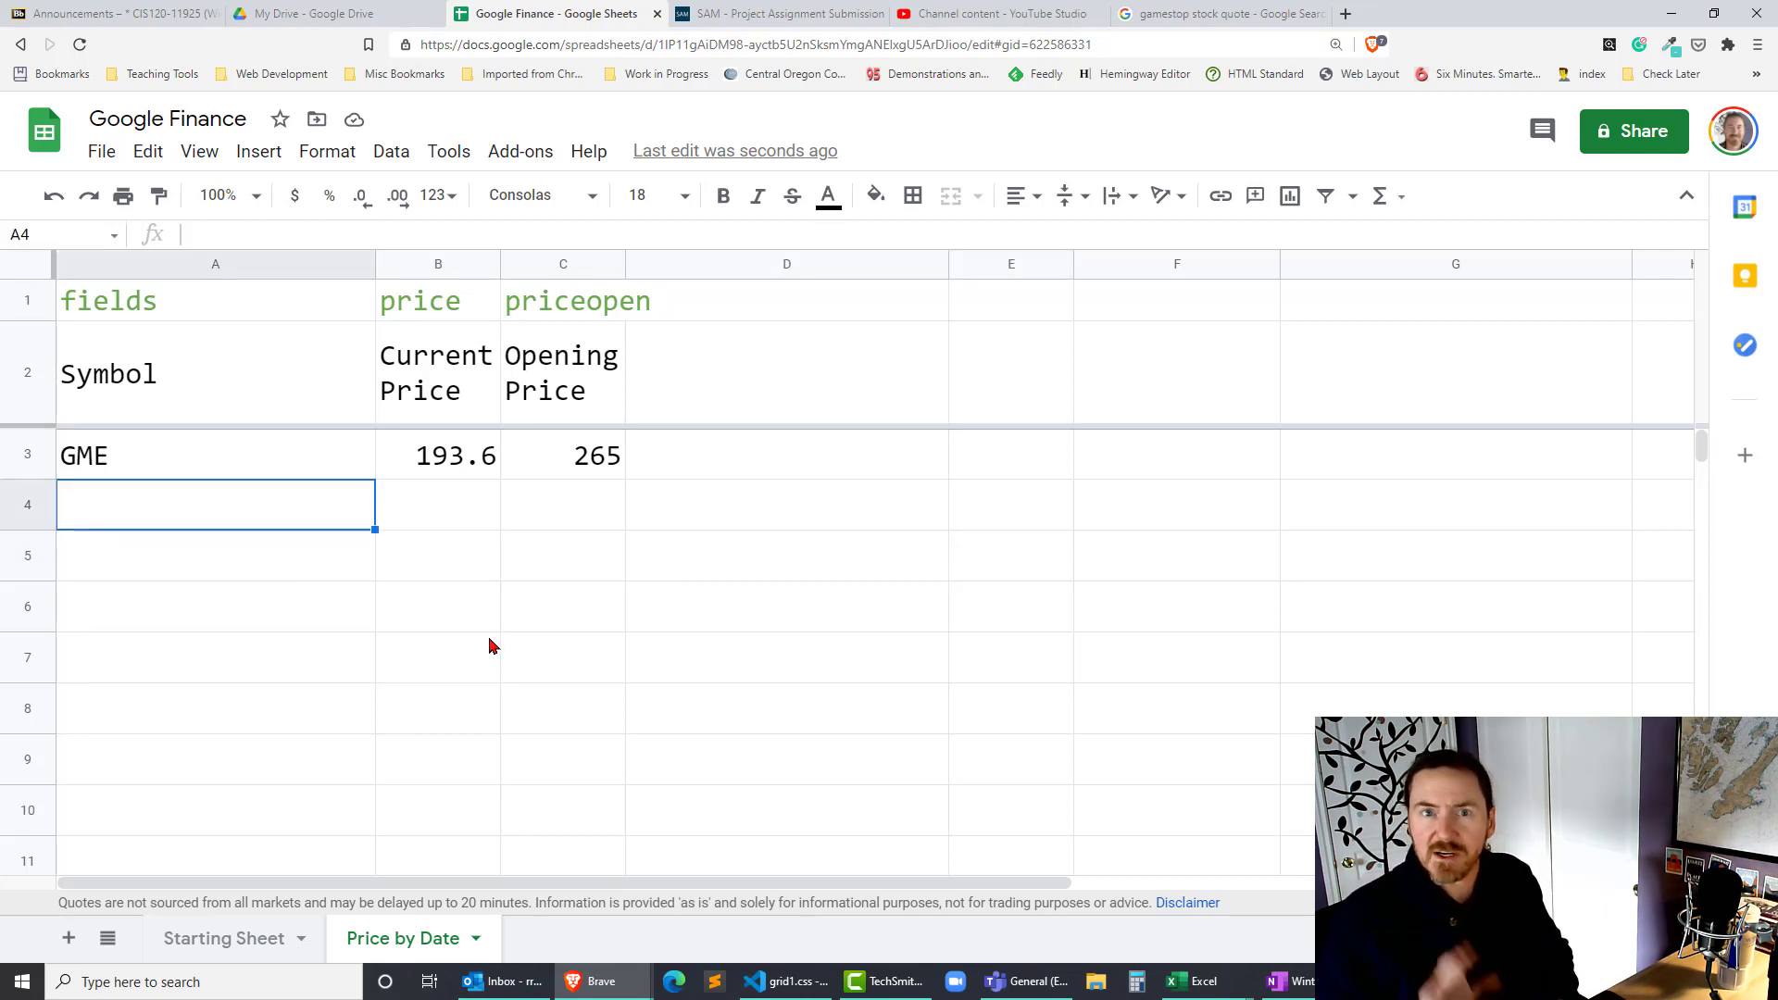
{"action": "type", "text": "Key D"}
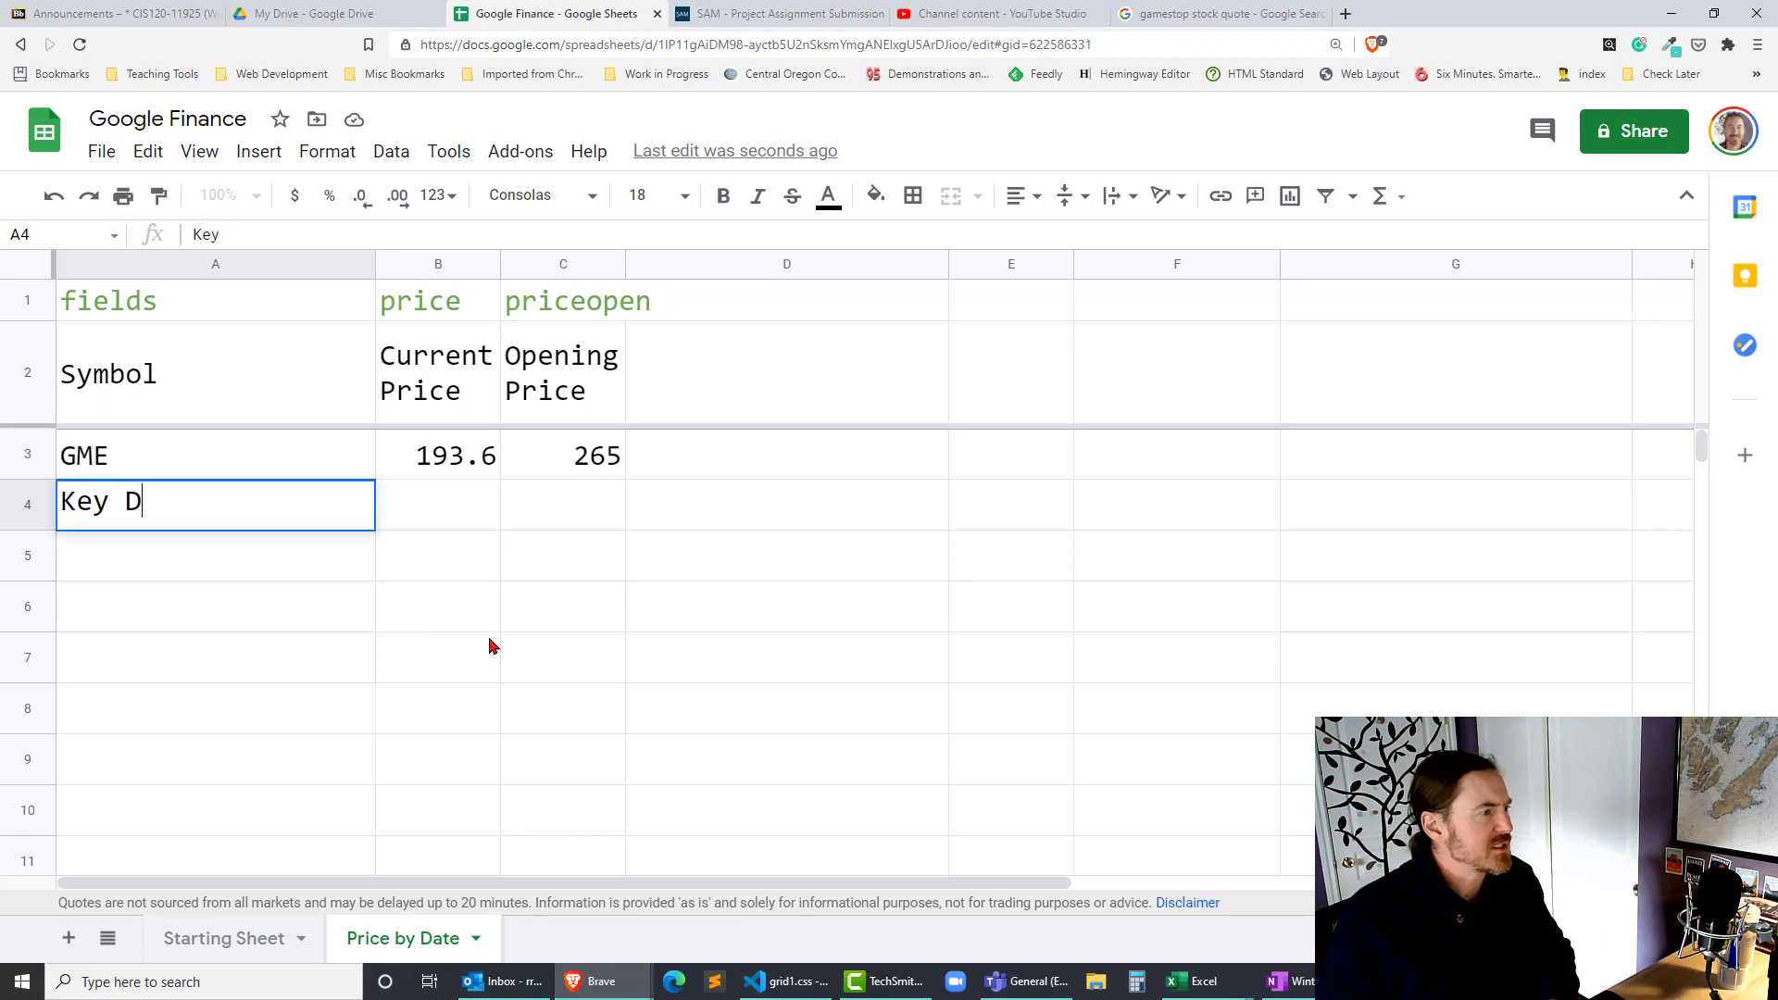
{"action": "type", "text": "ates / His"}
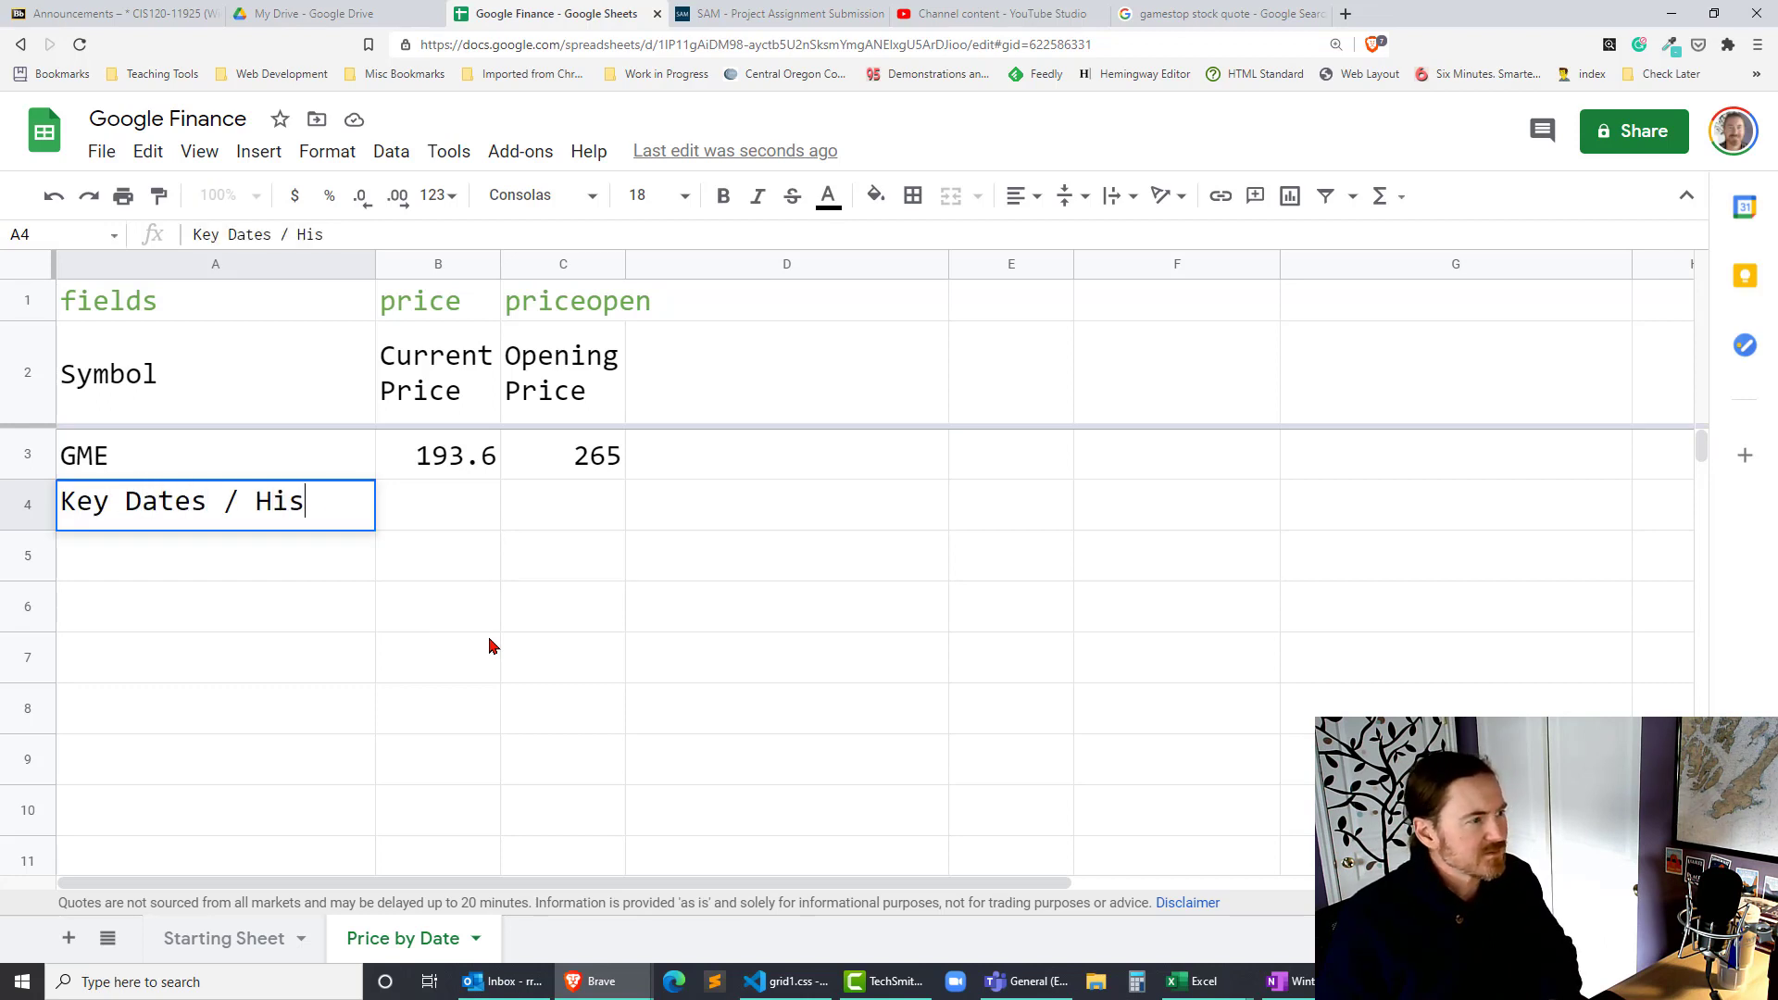
{"action": "type", "text": "torical Data"}
{"action": "key", "text": "Return"}
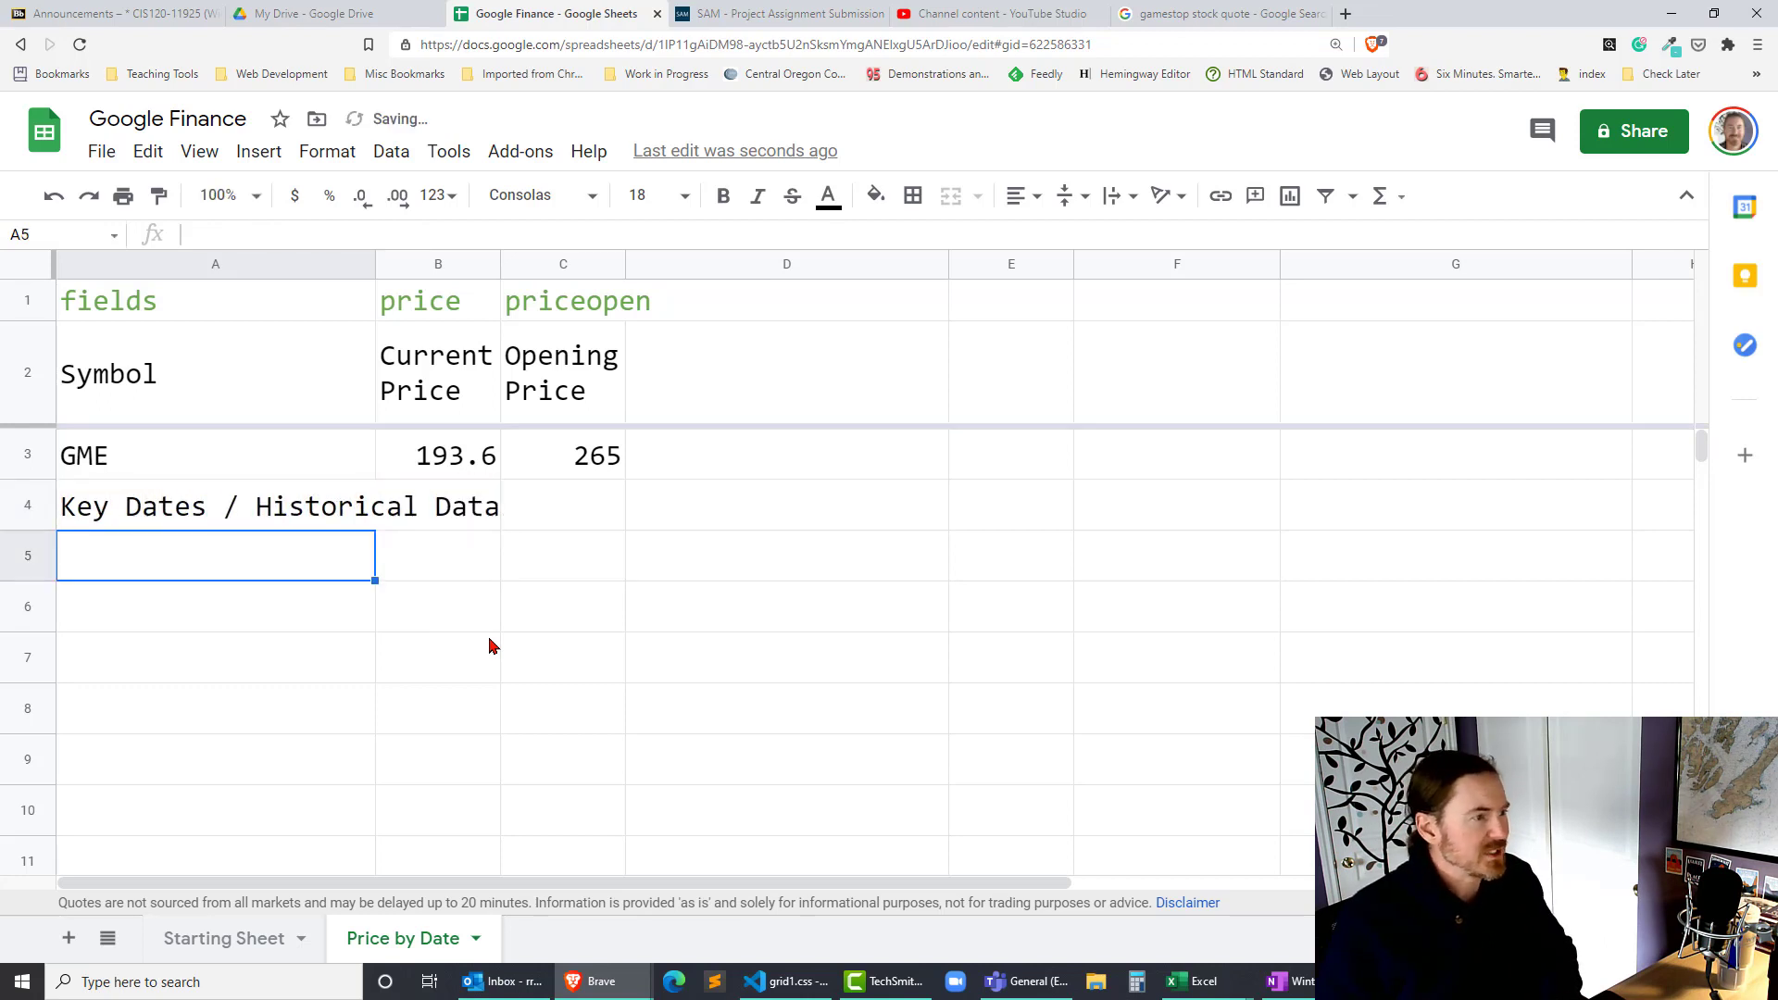
Make the A4 heading text green.
{"action": "left_click", "coordinate": [280, 521]}
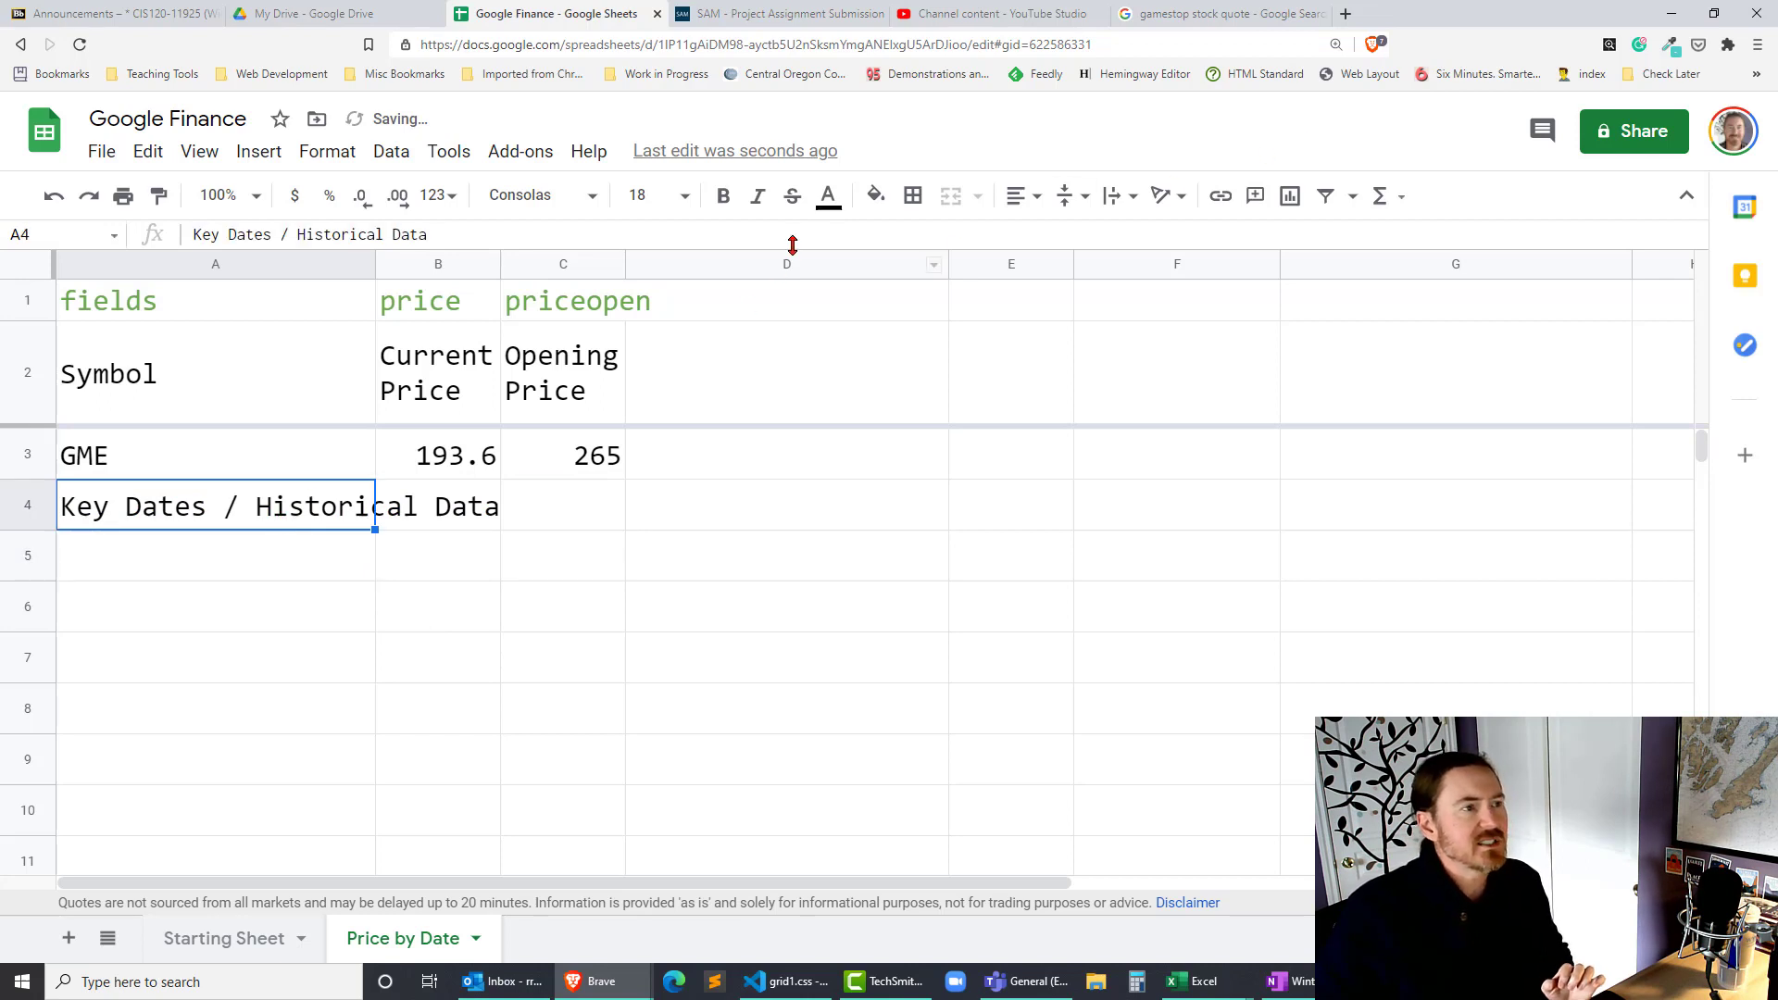
{"action": "left_click", "coordinate": [828, 195]}
{"action": "left_click", "coordinate": [972, 536]}
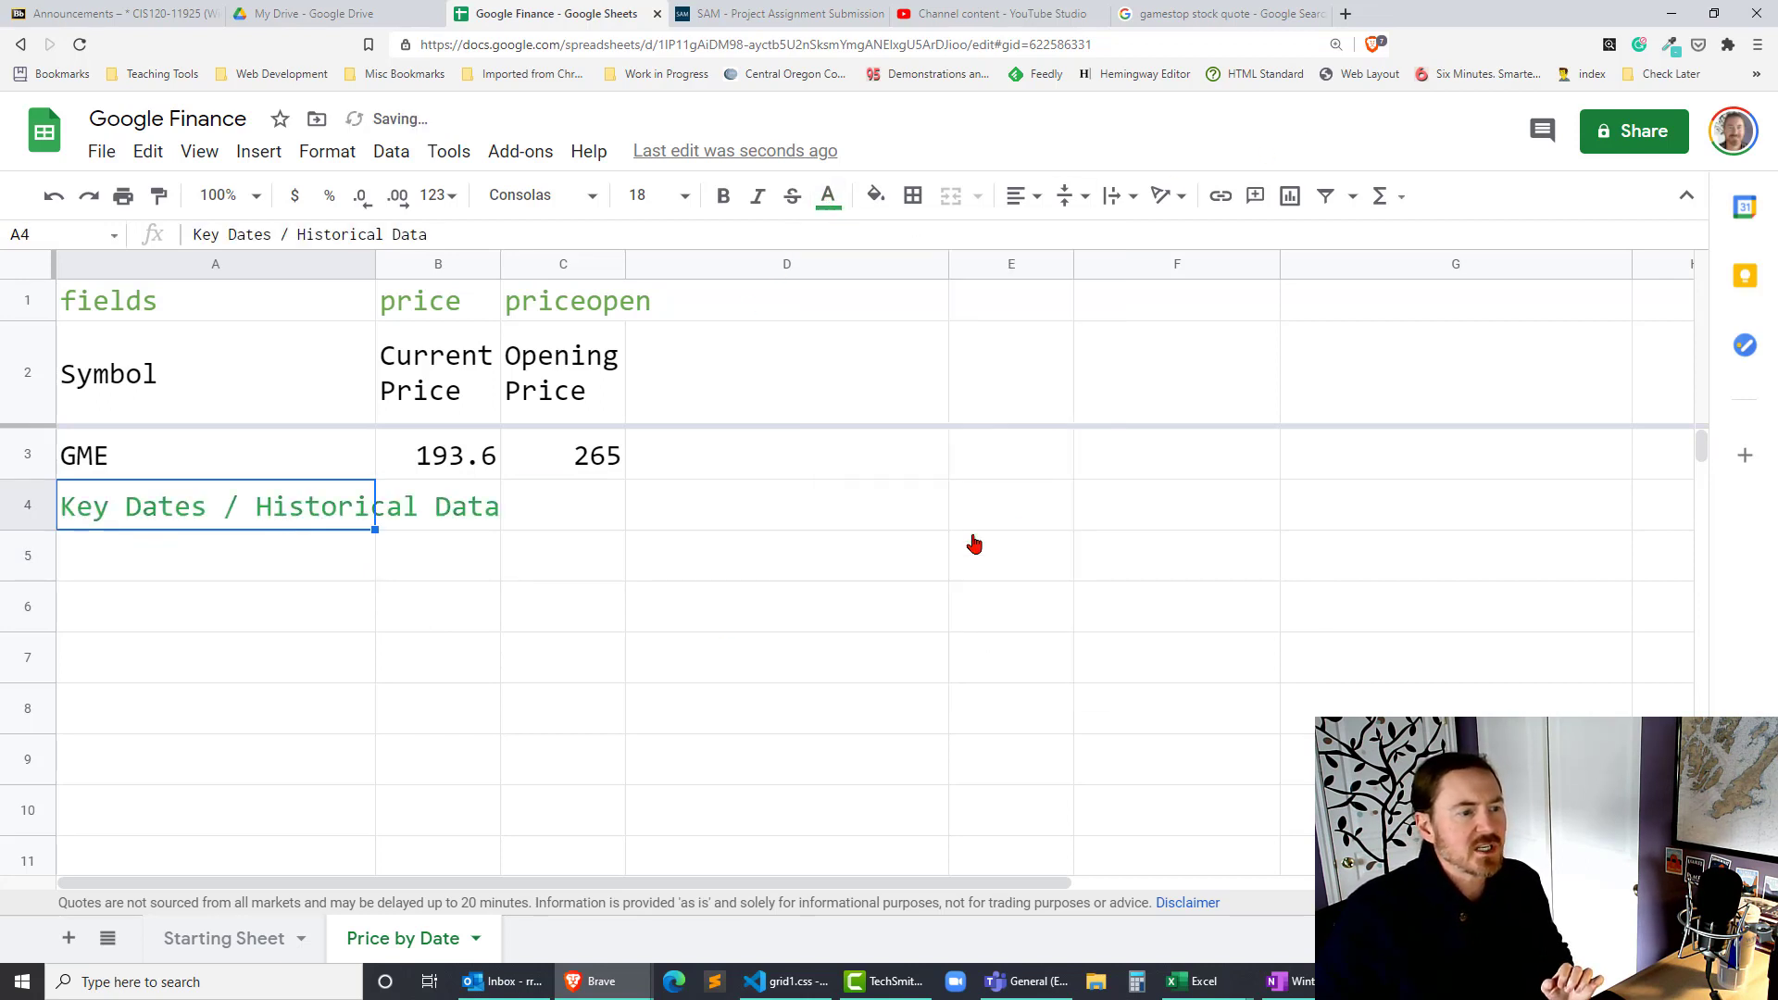
{"action": "left_click", "coordinate": [537, 676]}
{"action": "left_click", "coordinate": [237, 568]}
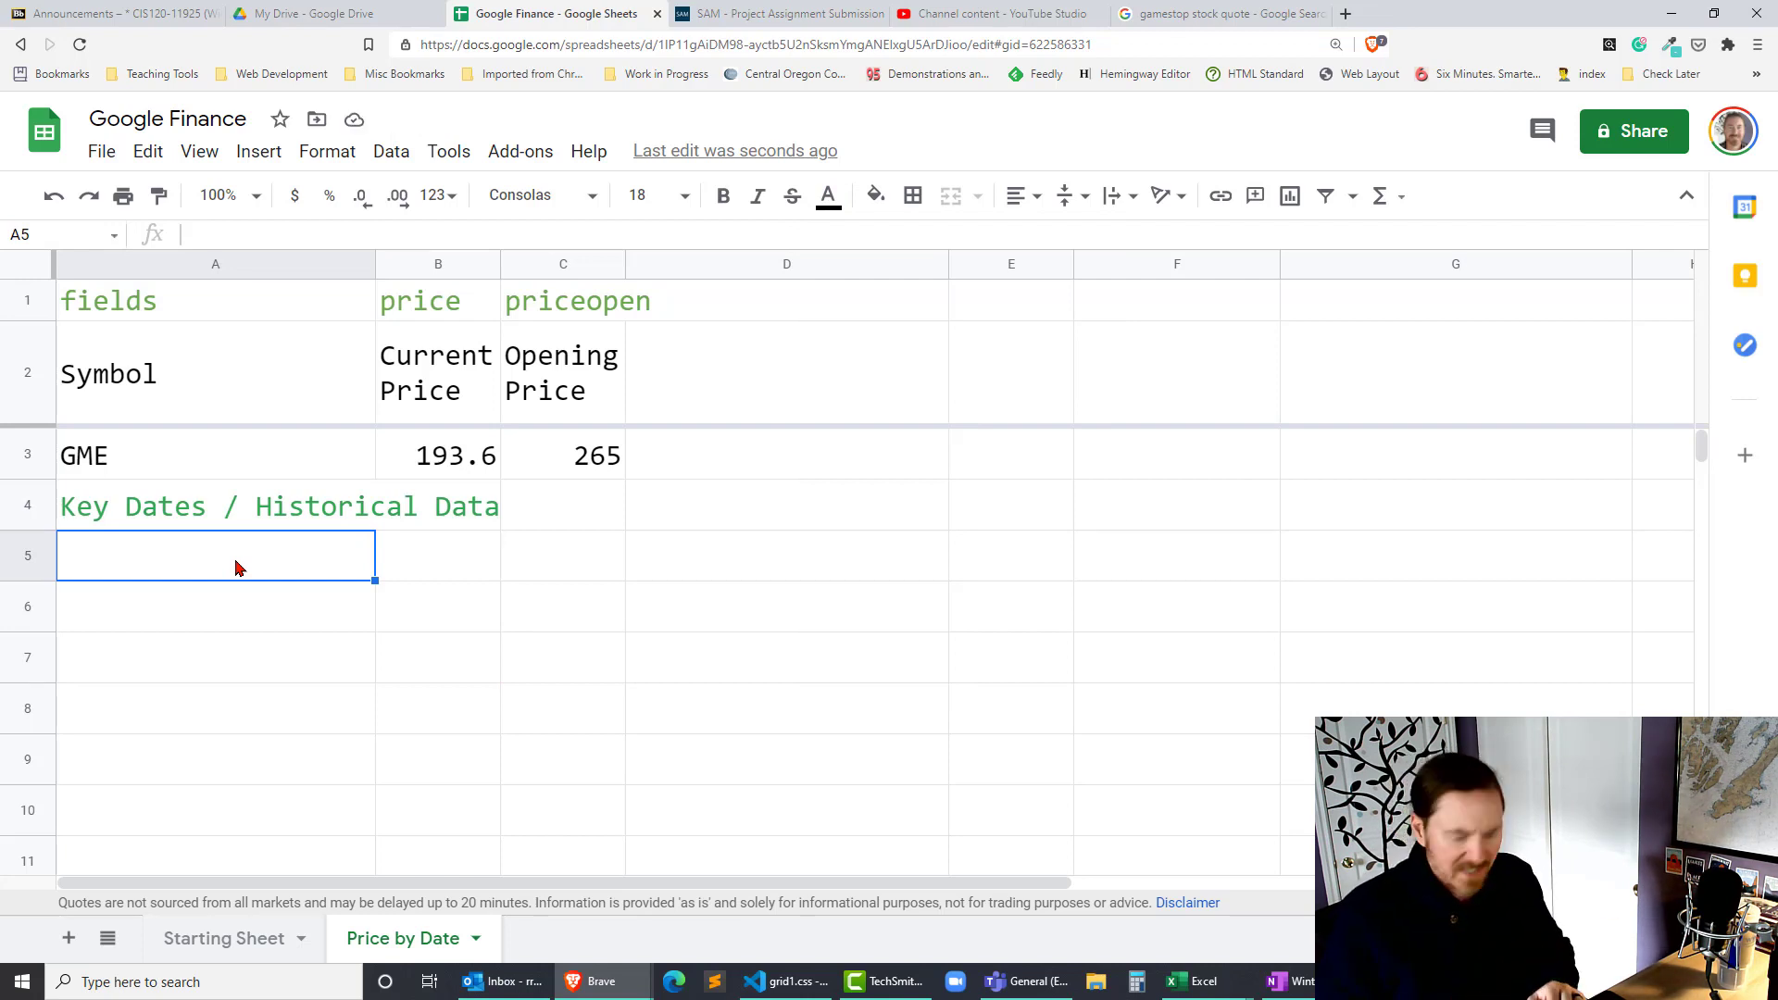
Start A5's formula =GOOGLEFINANCE($A$3,"open","1/4/21" for the ticker's opening price.
{"action": "type", "text": "=goog"}
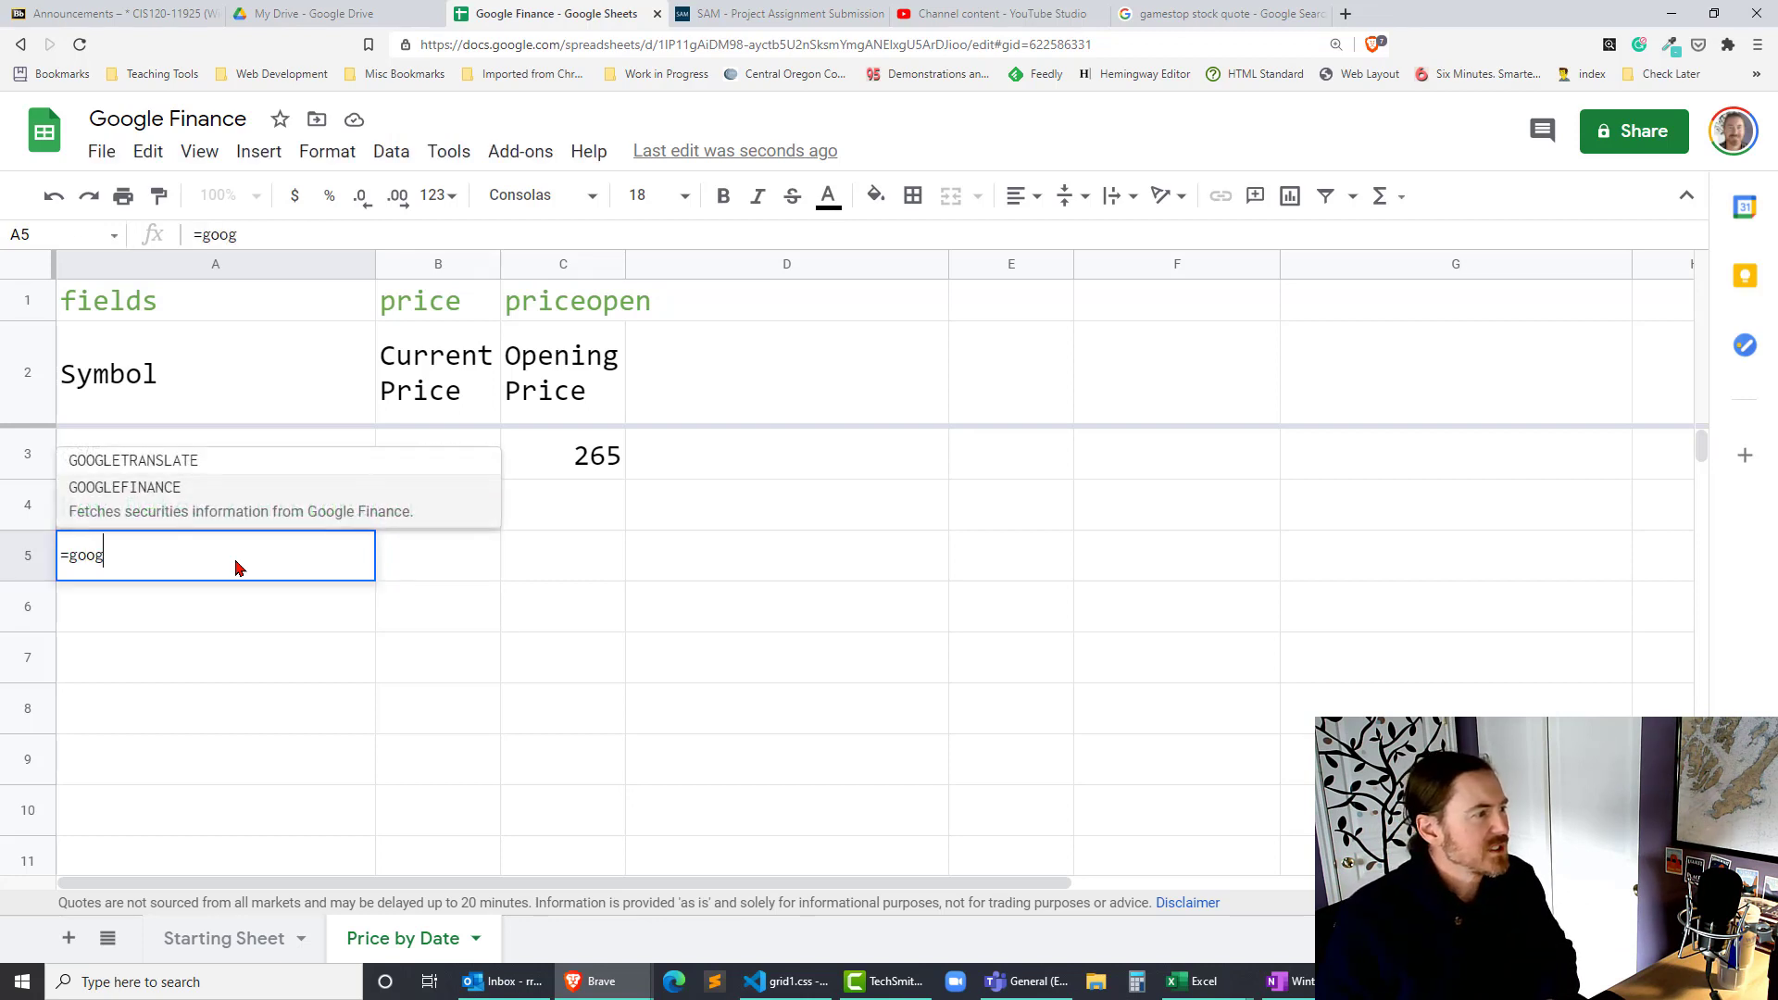
{"action": "key", "text": "Tab"}
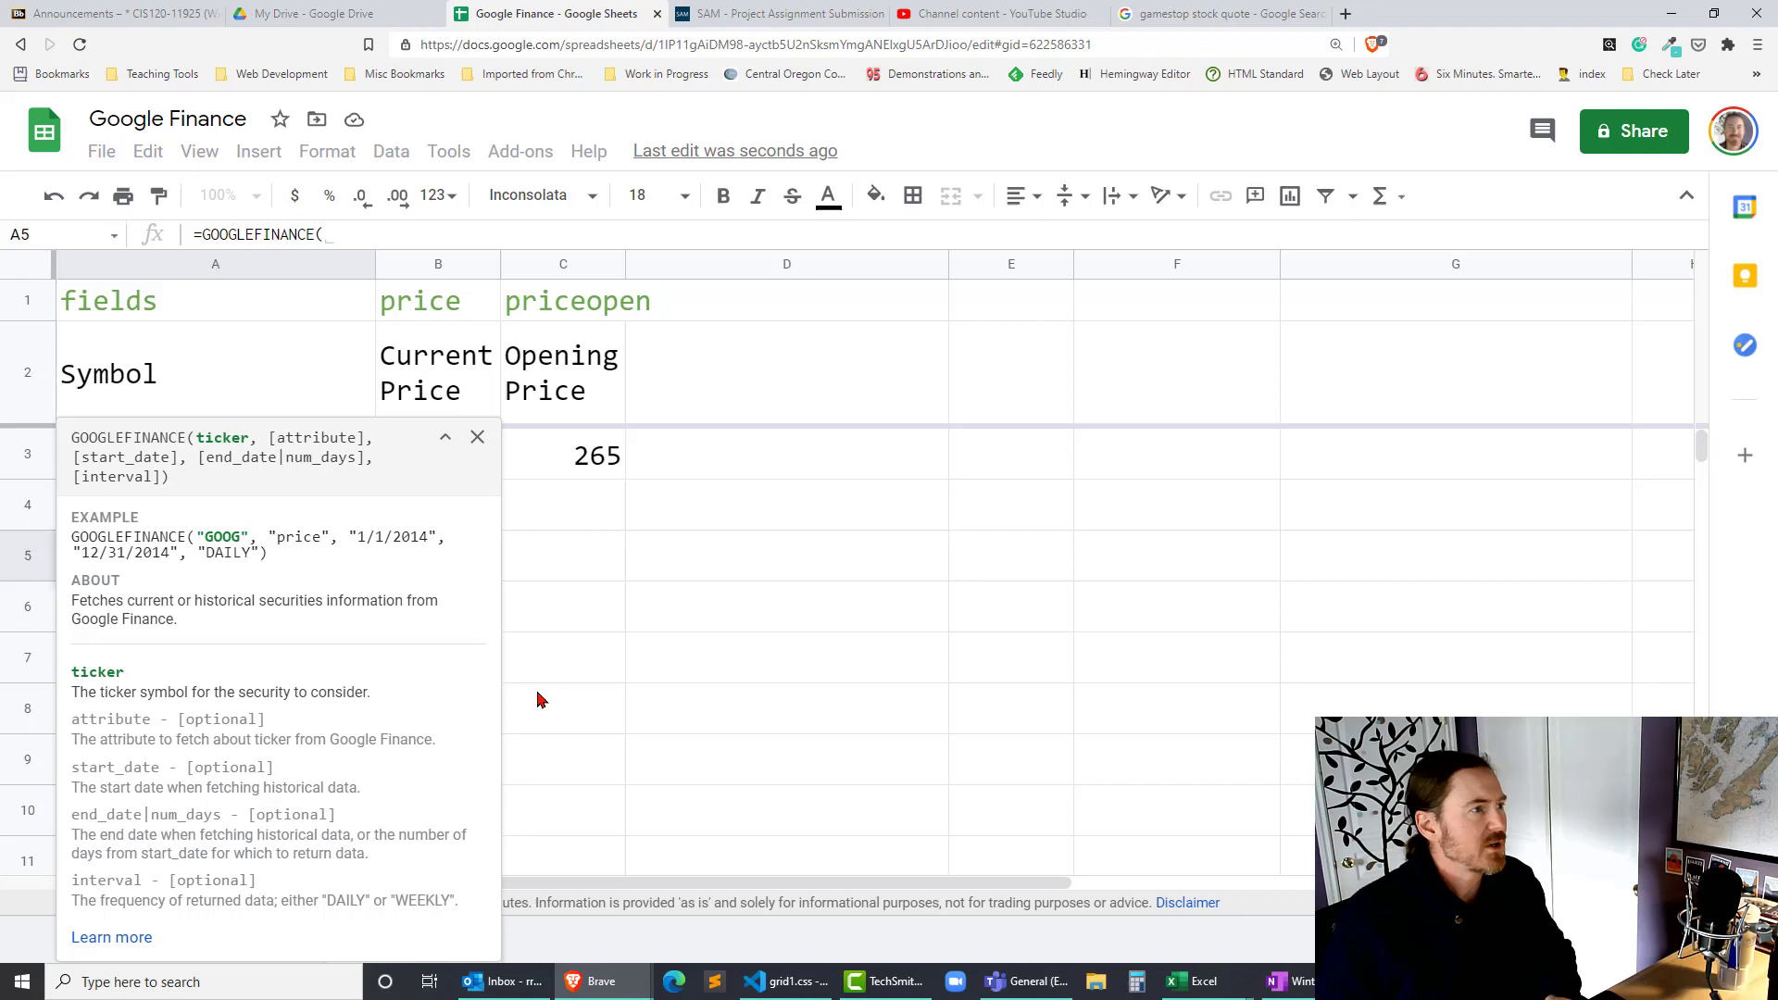
{"action": "type", "text": "A"}
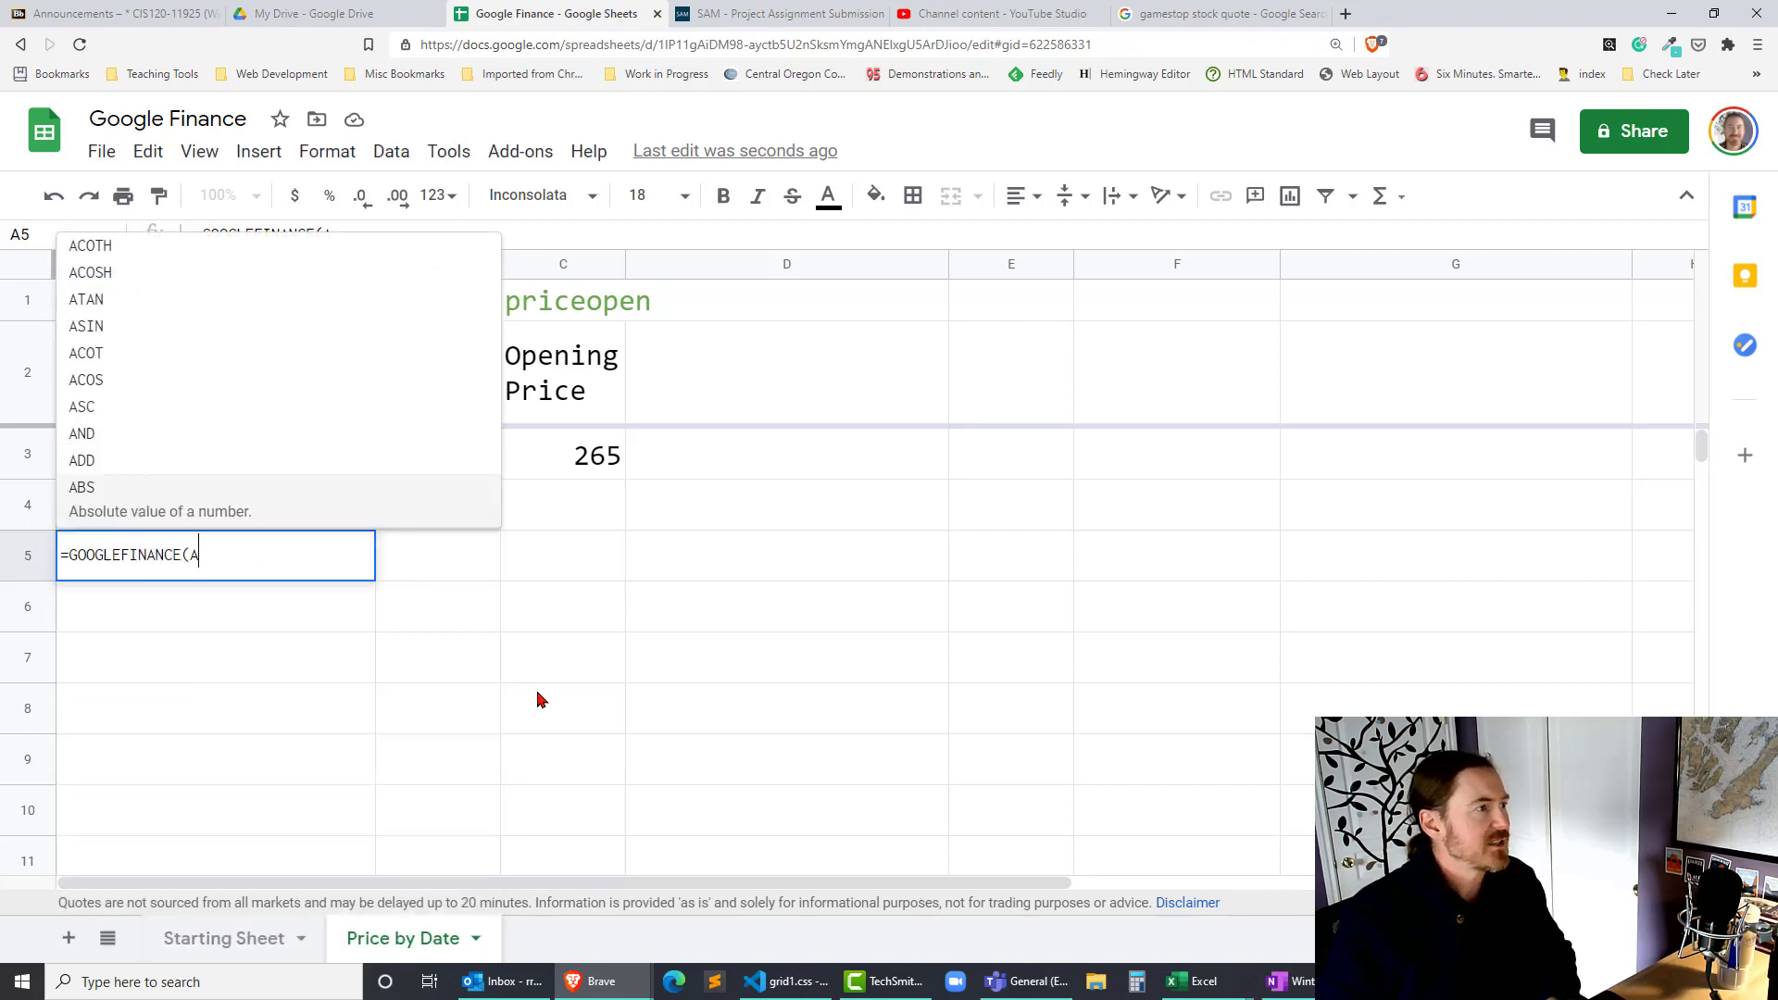
{"action": "type", "text": "3"}
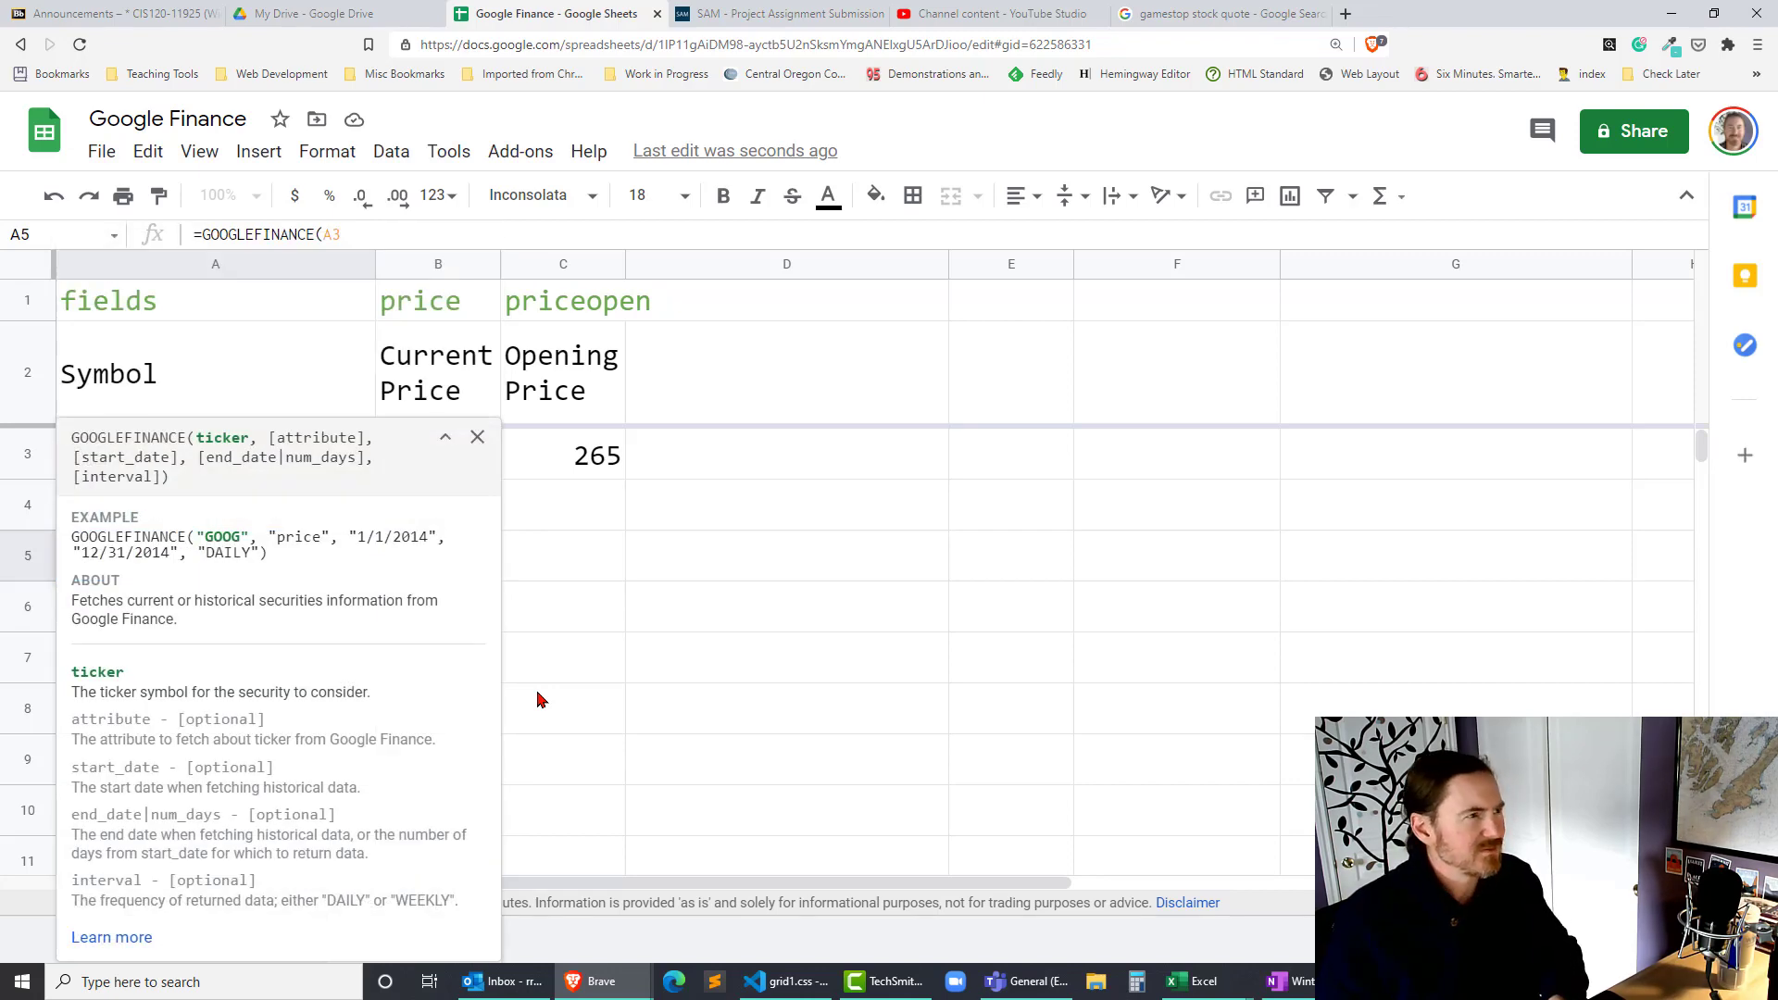
{"action": "key", "text": "F4"}
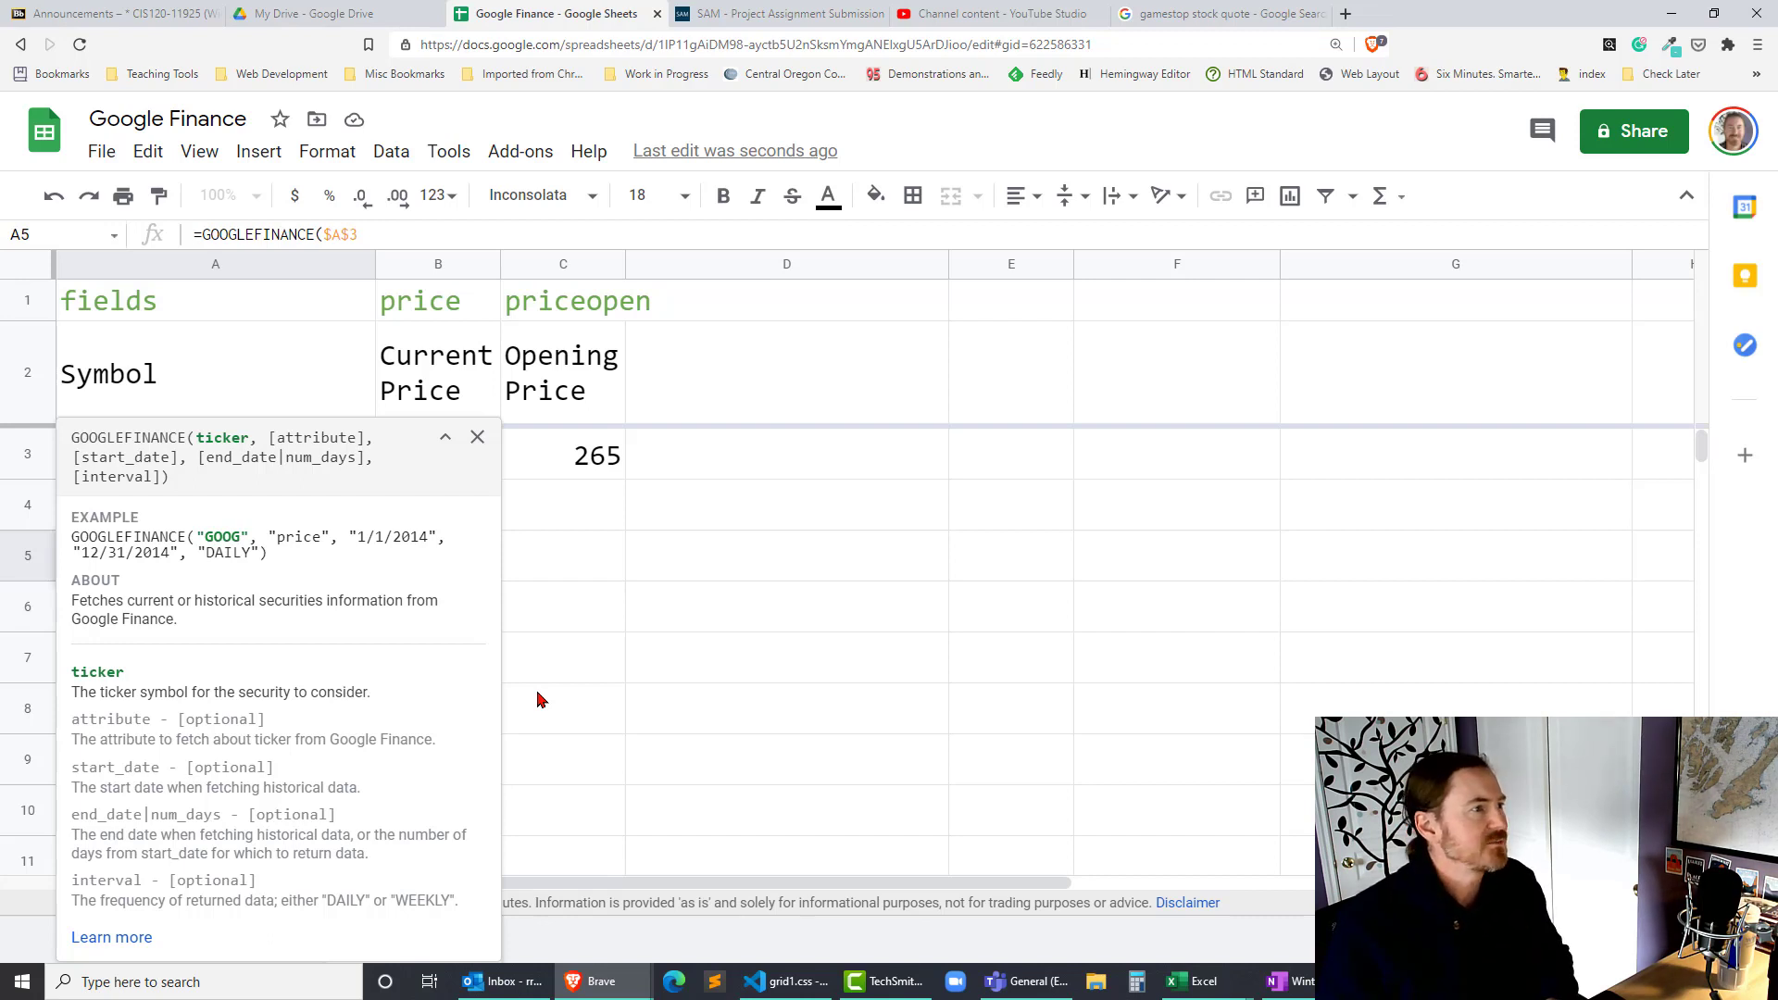
{"action": "type", "text": ","}
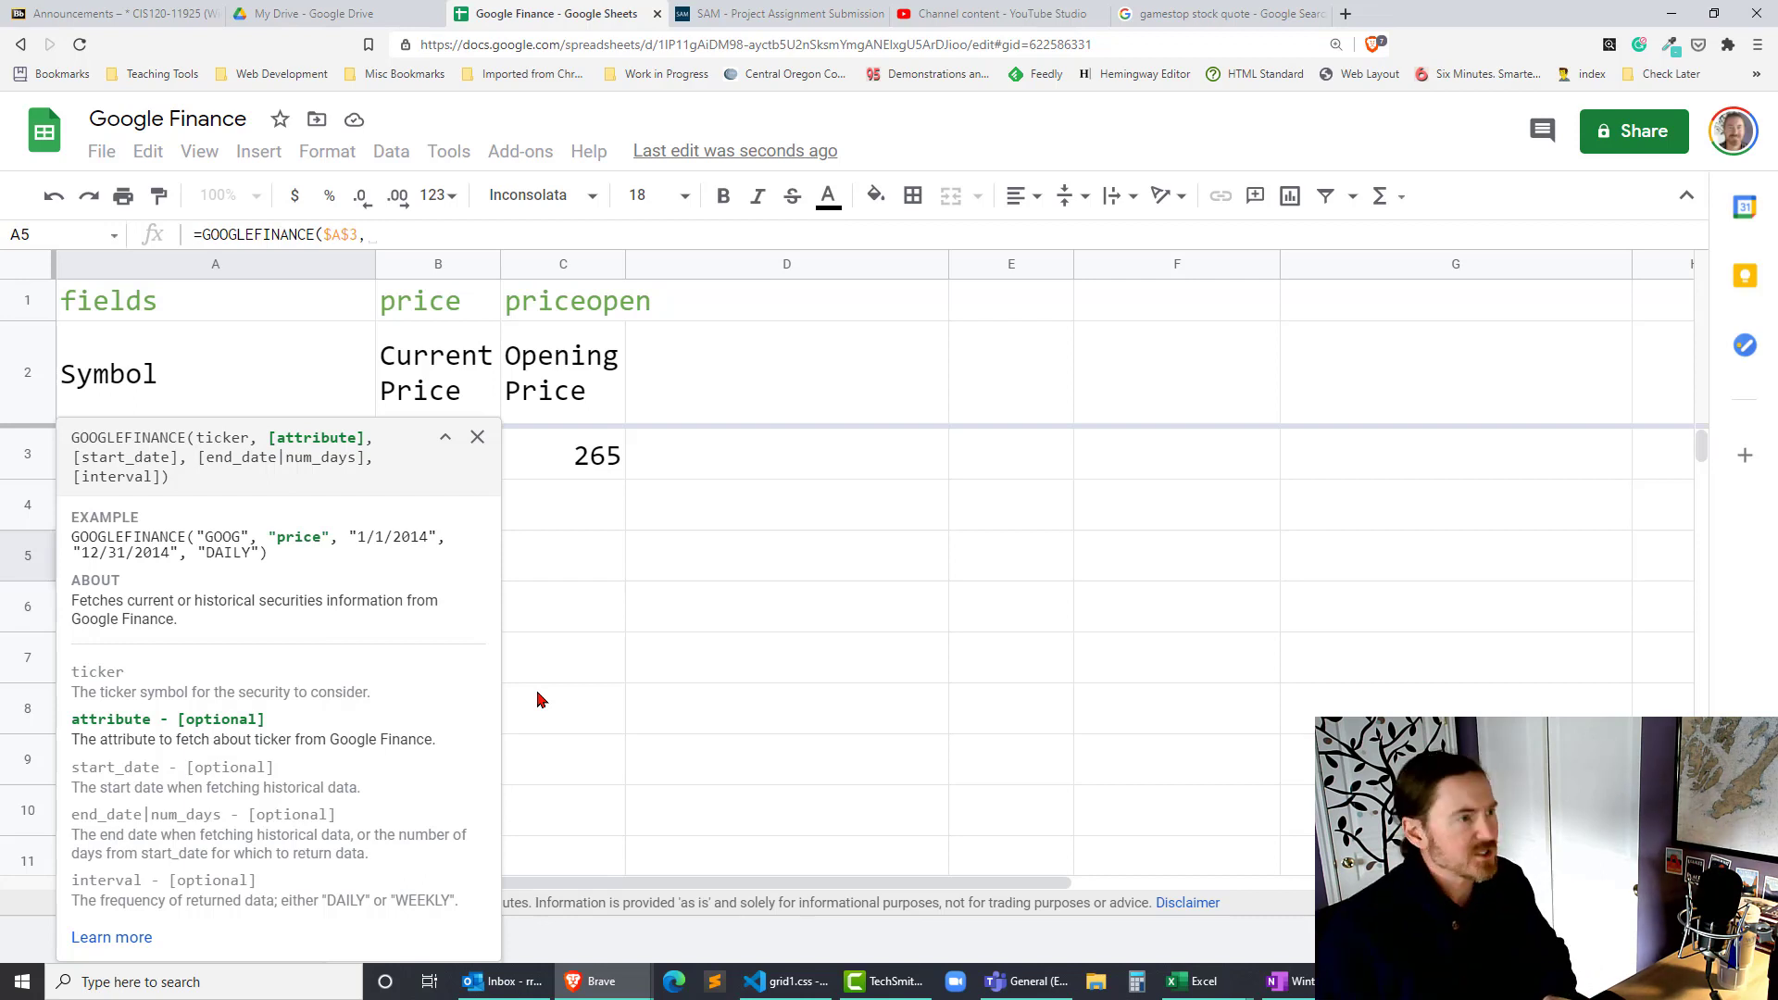
{"action": "type", "text": "\"open"}
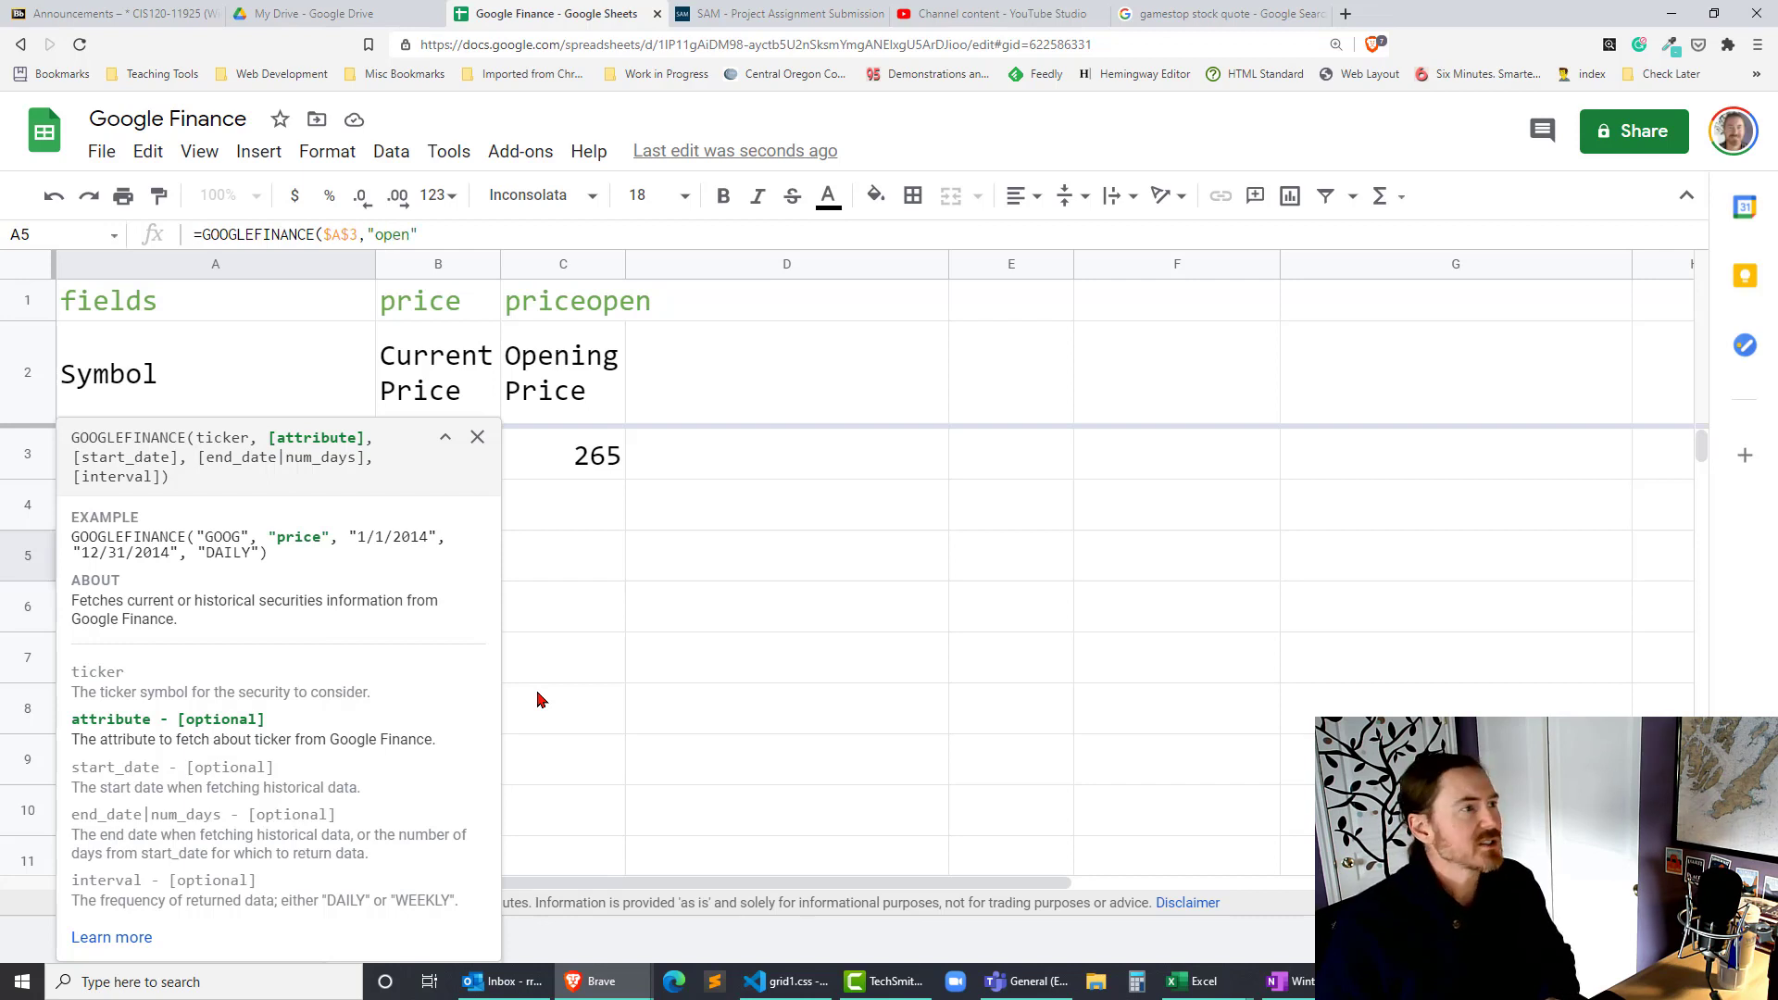
{"action": "type", "text": "\","}
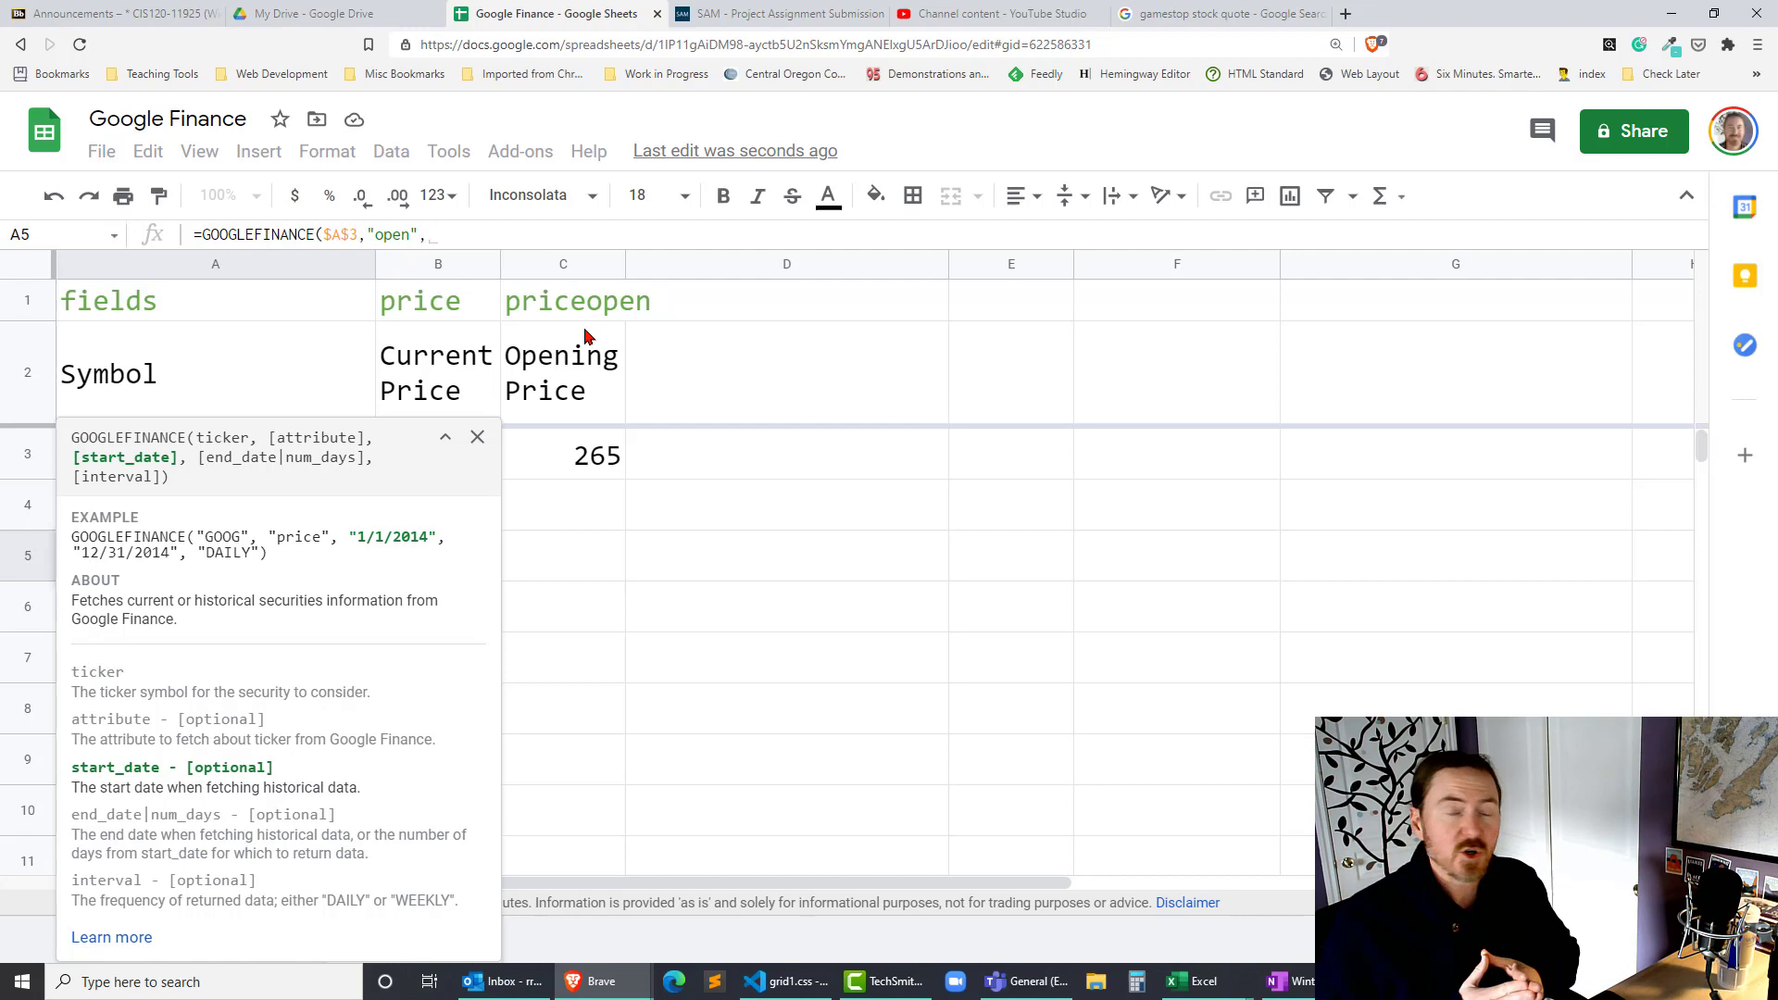
{"action": "left_click", "coordinate": [431, 239]}
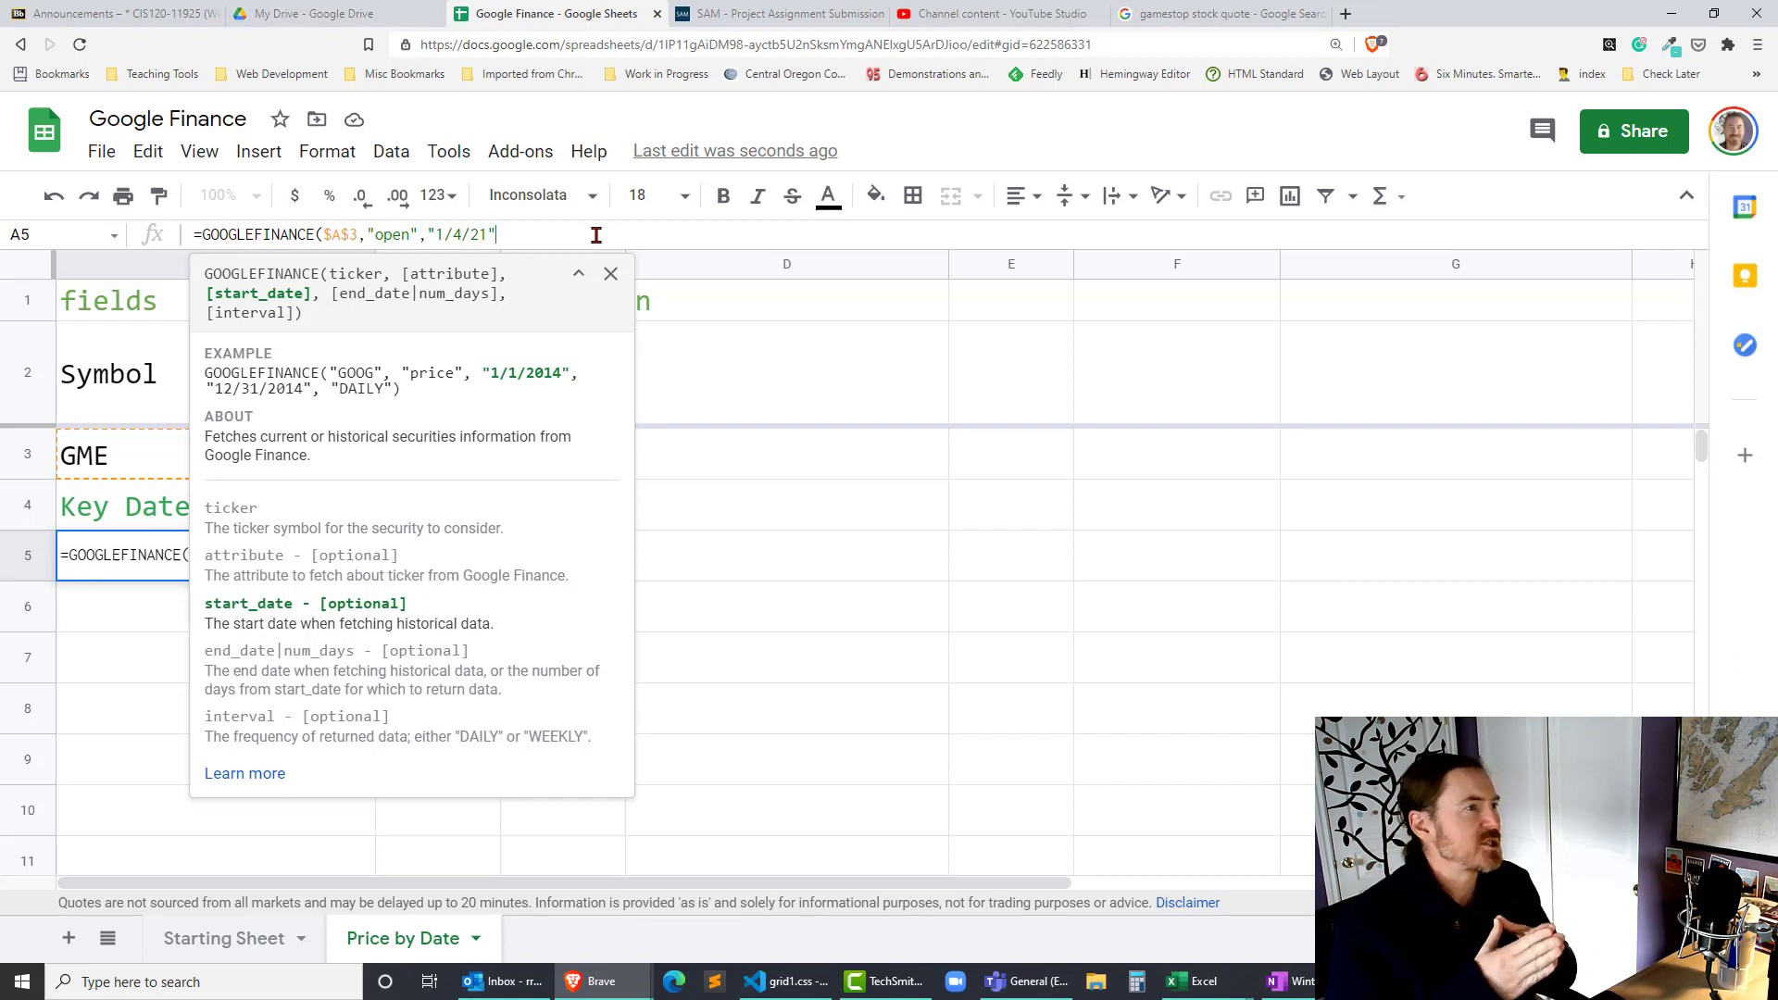
Commit A5's GOOGLEFINANCE formula, returning a 1/4/21 open of 19, and inspect B3's formula.
{"action": "key", "text": "Return"}
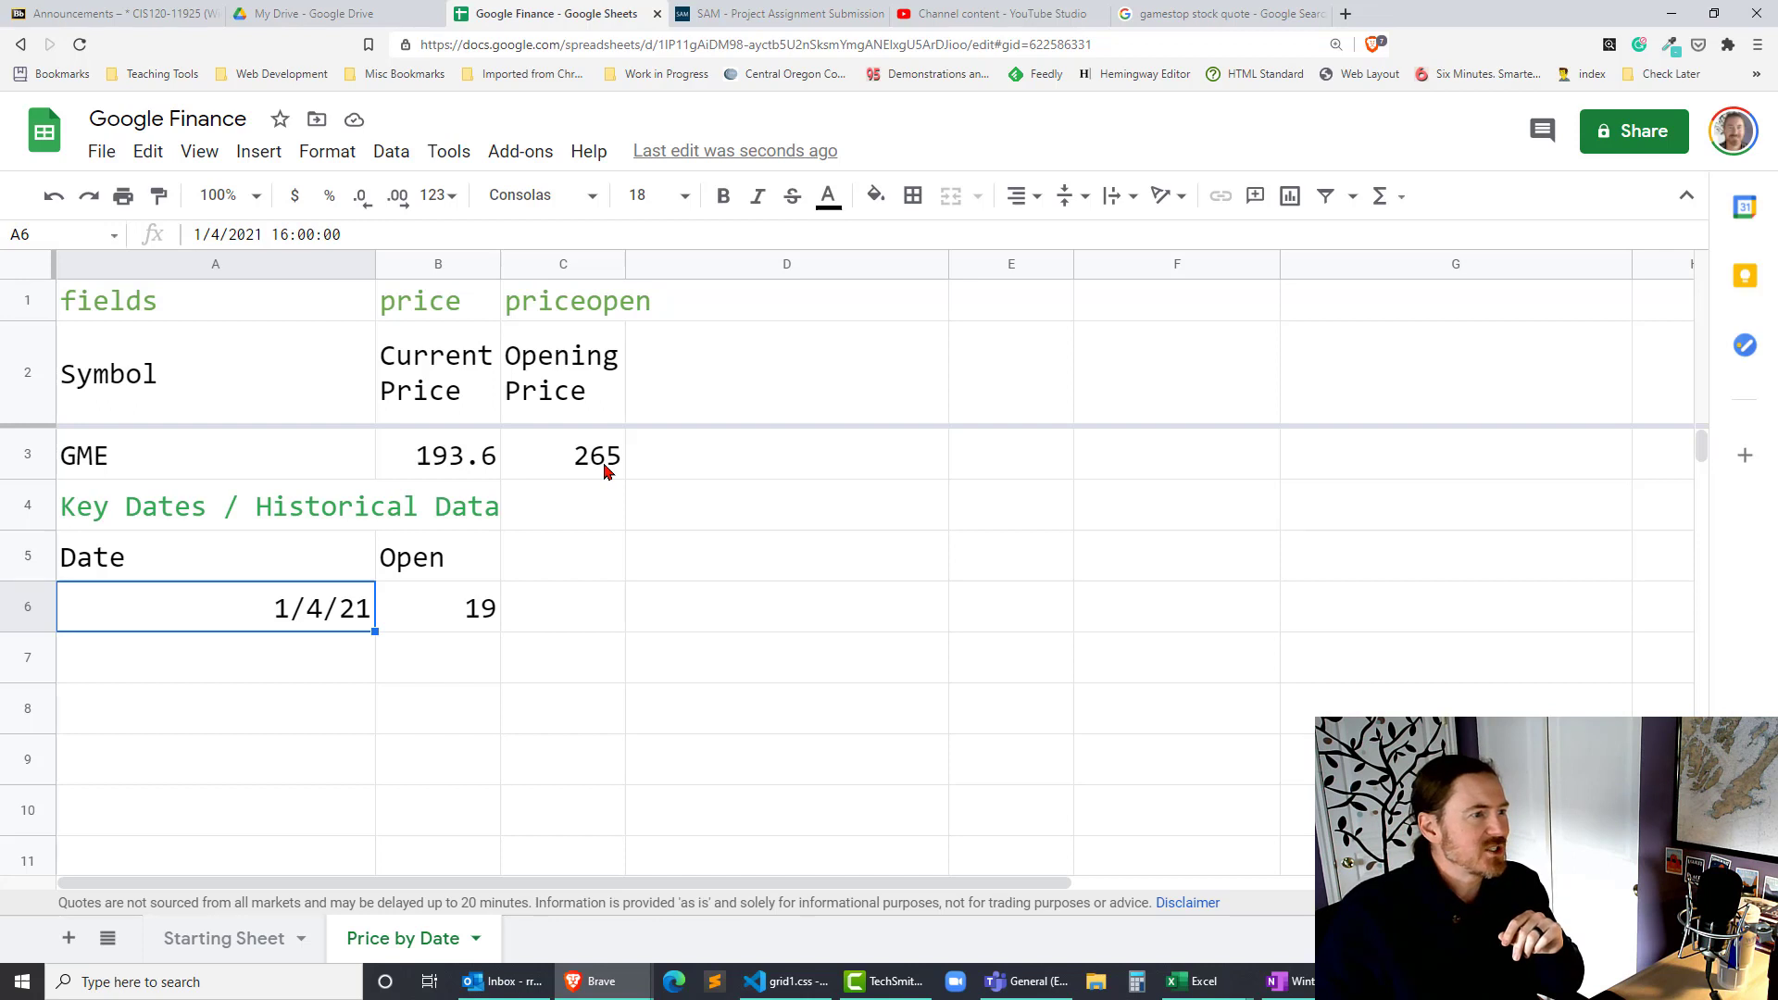
{"action": "left_click", "coordinate": [477, 474]}
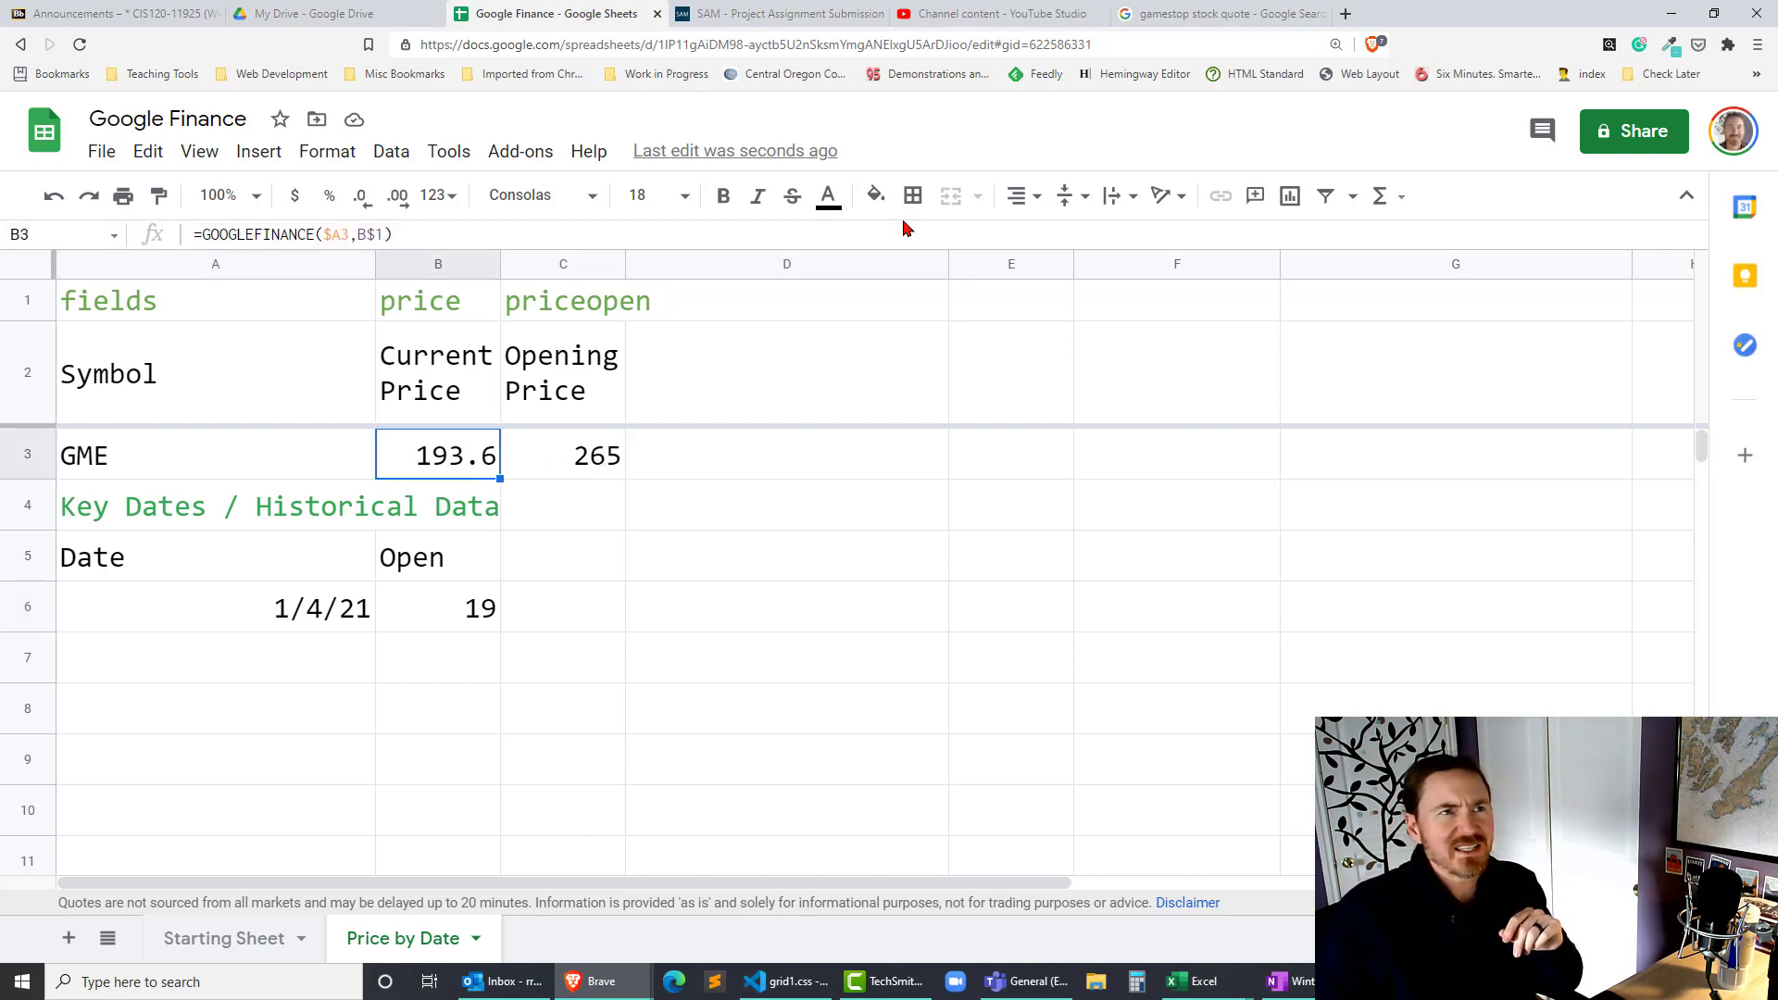
{"action": "left_click", "coordinate": [1259, 15]}
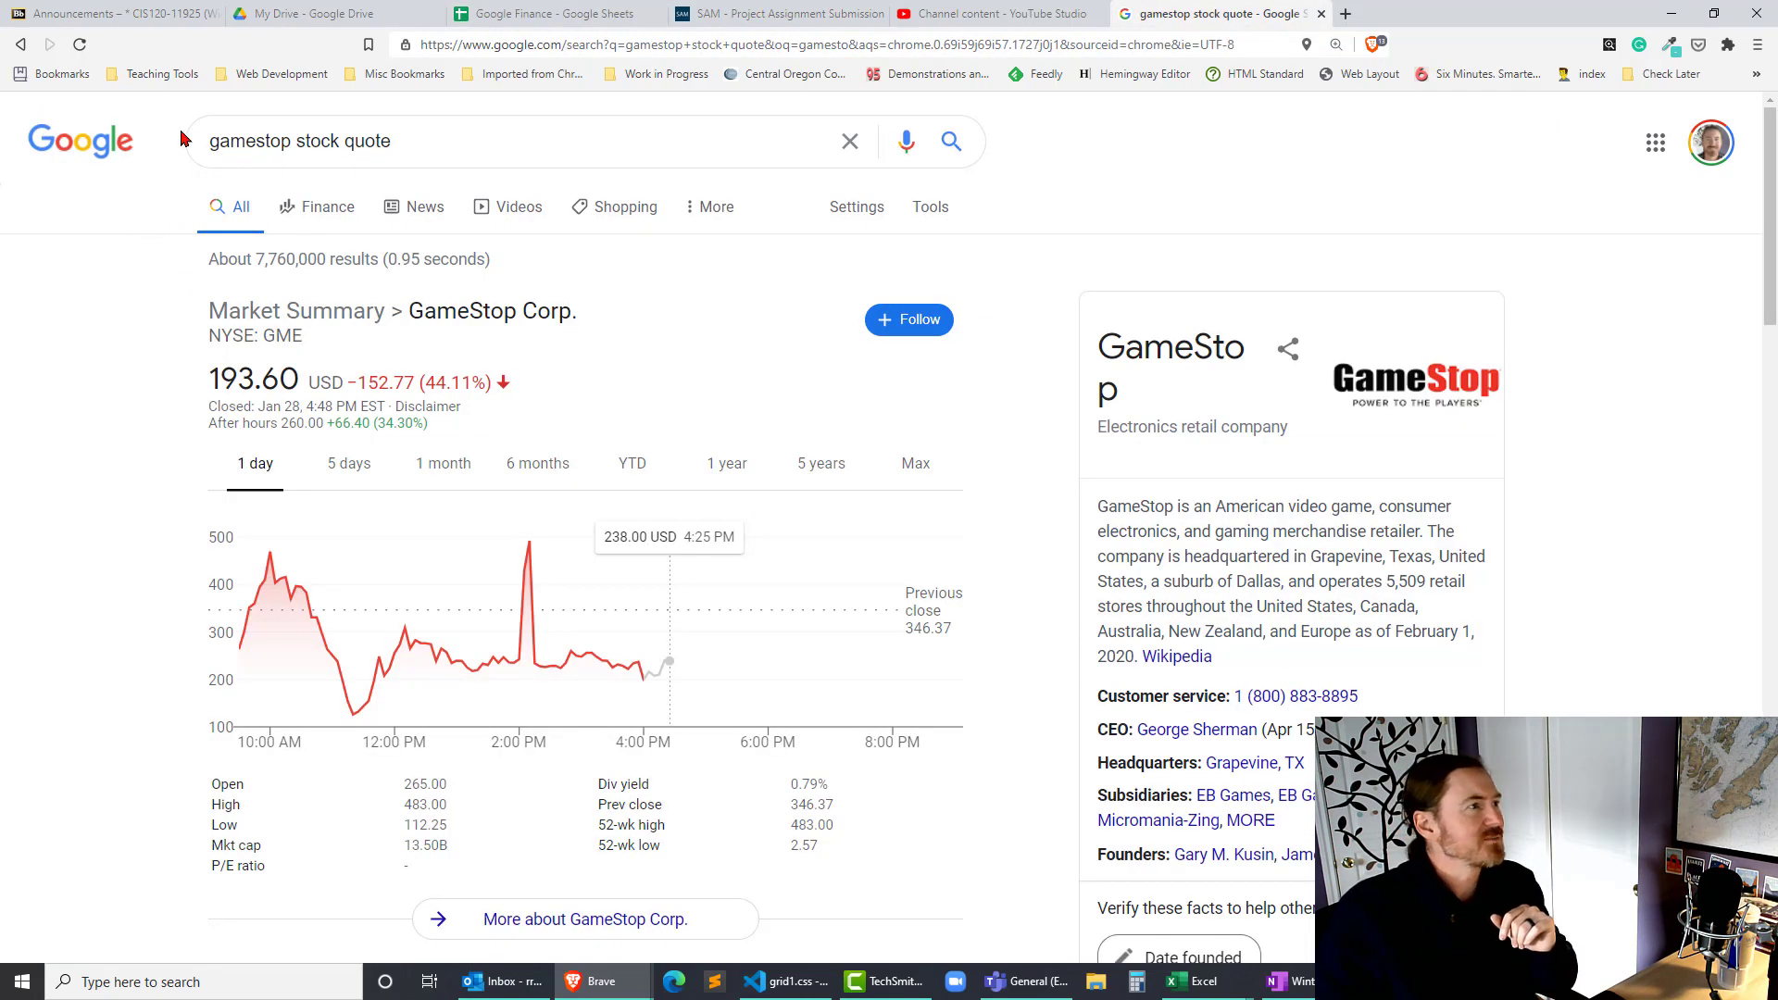
{"action": "left_click", "coordinate": [79, 44]}
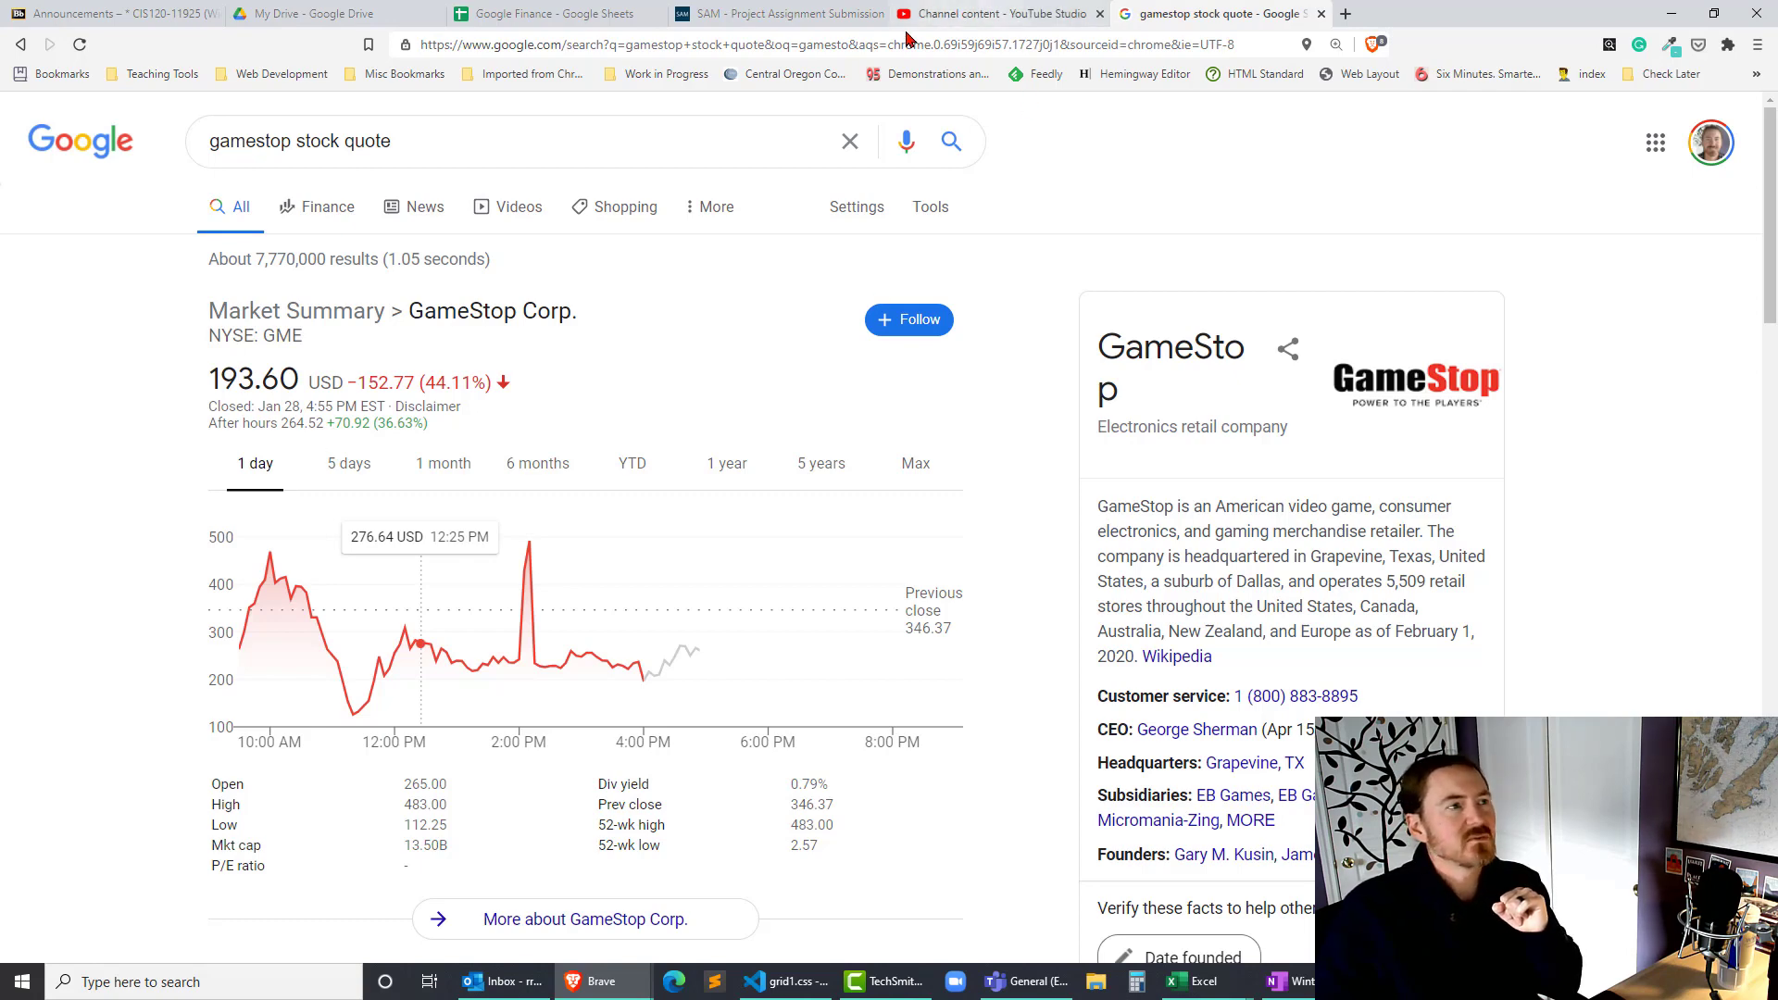
{"action": "left_click", "coordinate": [577, 12]}
Review the B3 and C3 price formulas and A5's result: 1/4/21 with an open of 19.
{"action": "left_click", "coordinate": [497, 578]}
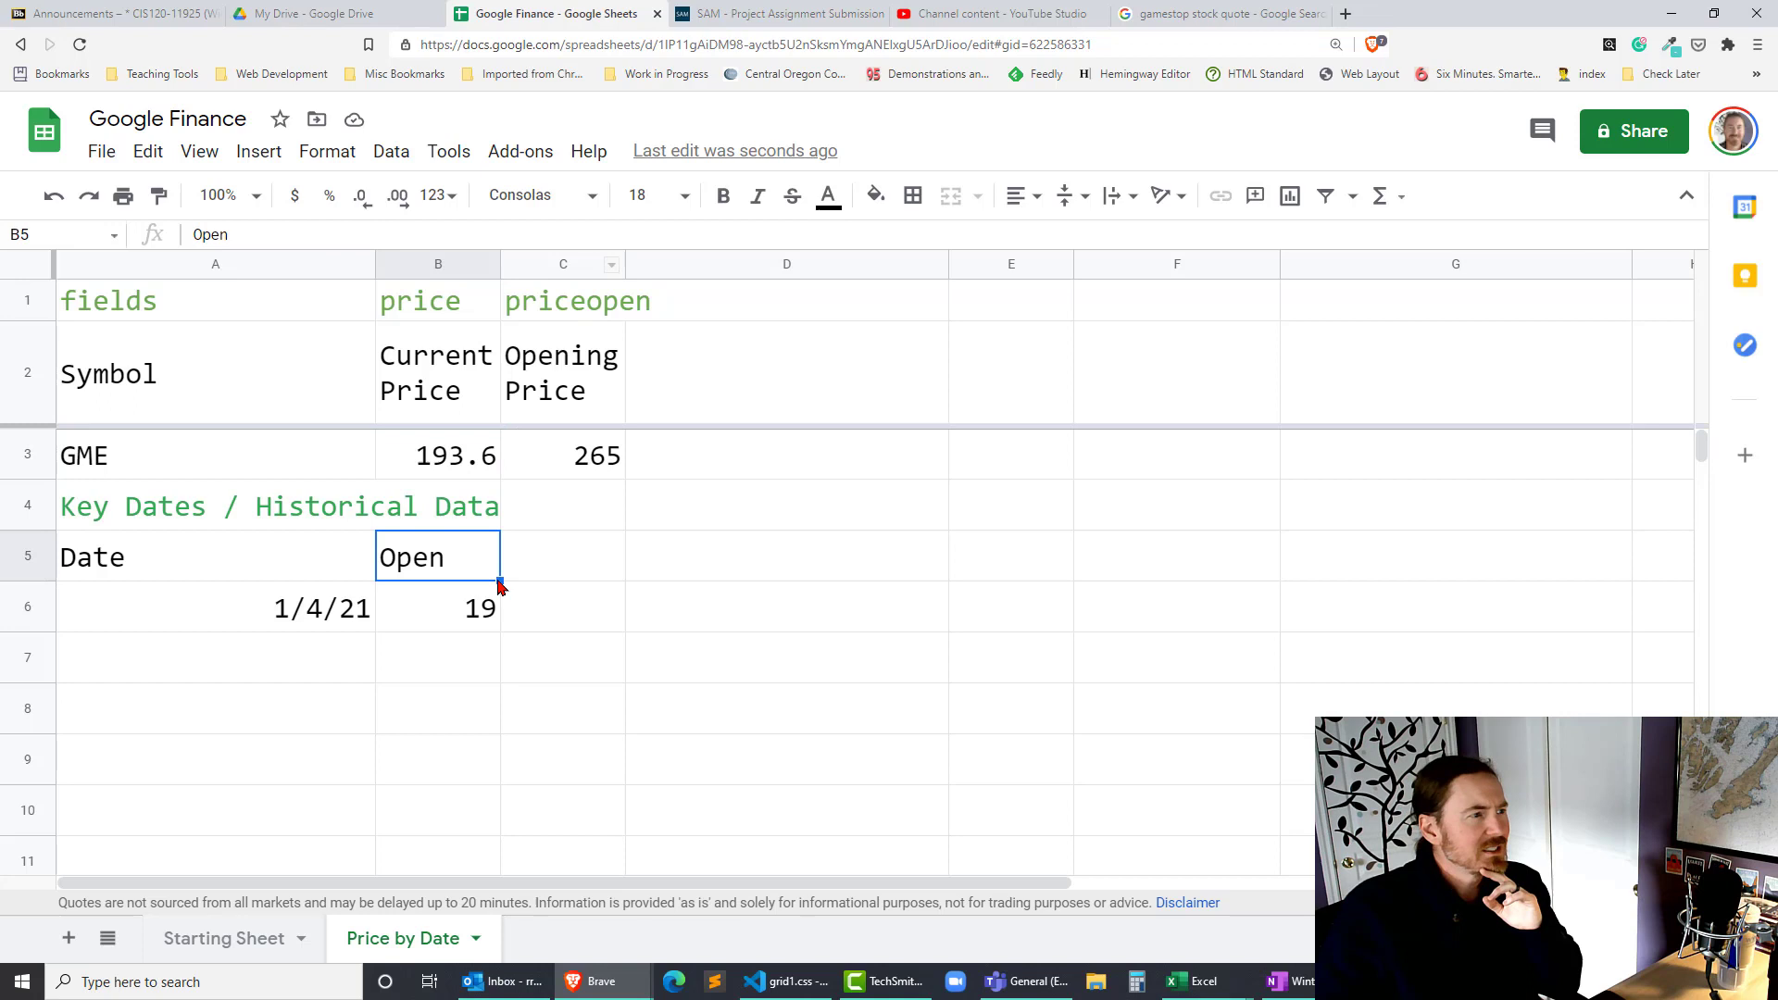
{"action": "left_click", "coordinate": [468, 474]}
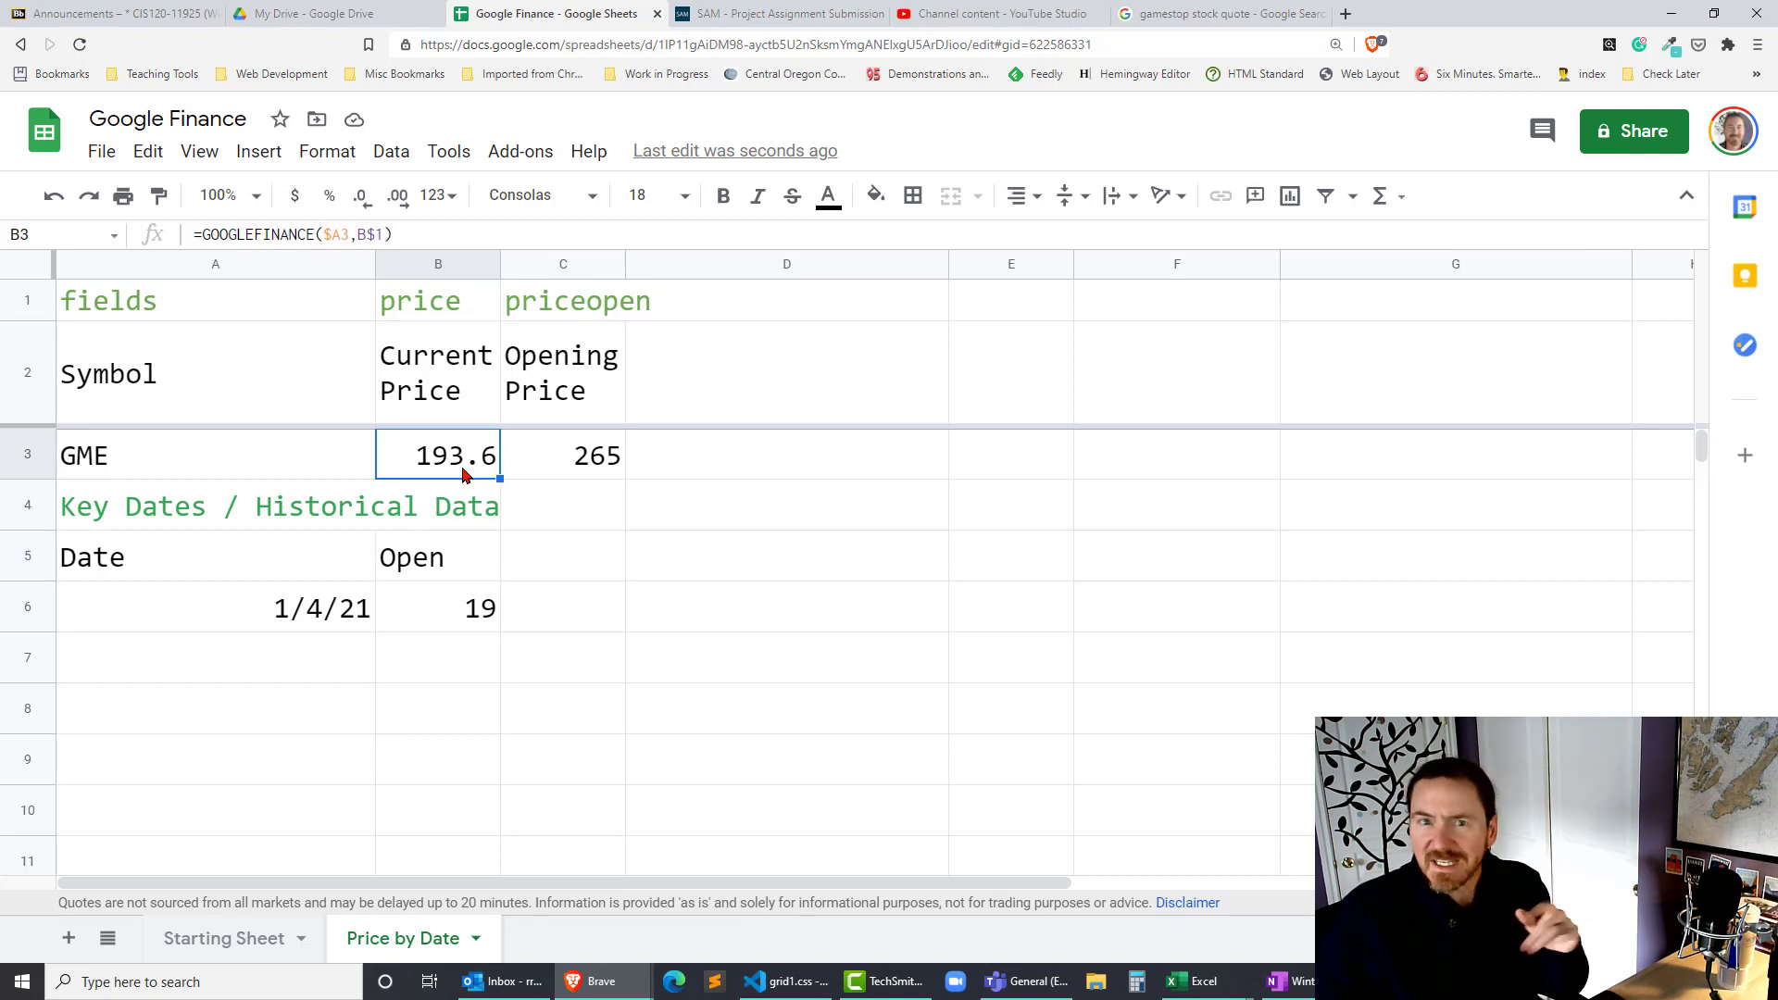
{"action": "left_click", "coordinate": [578, 471]}
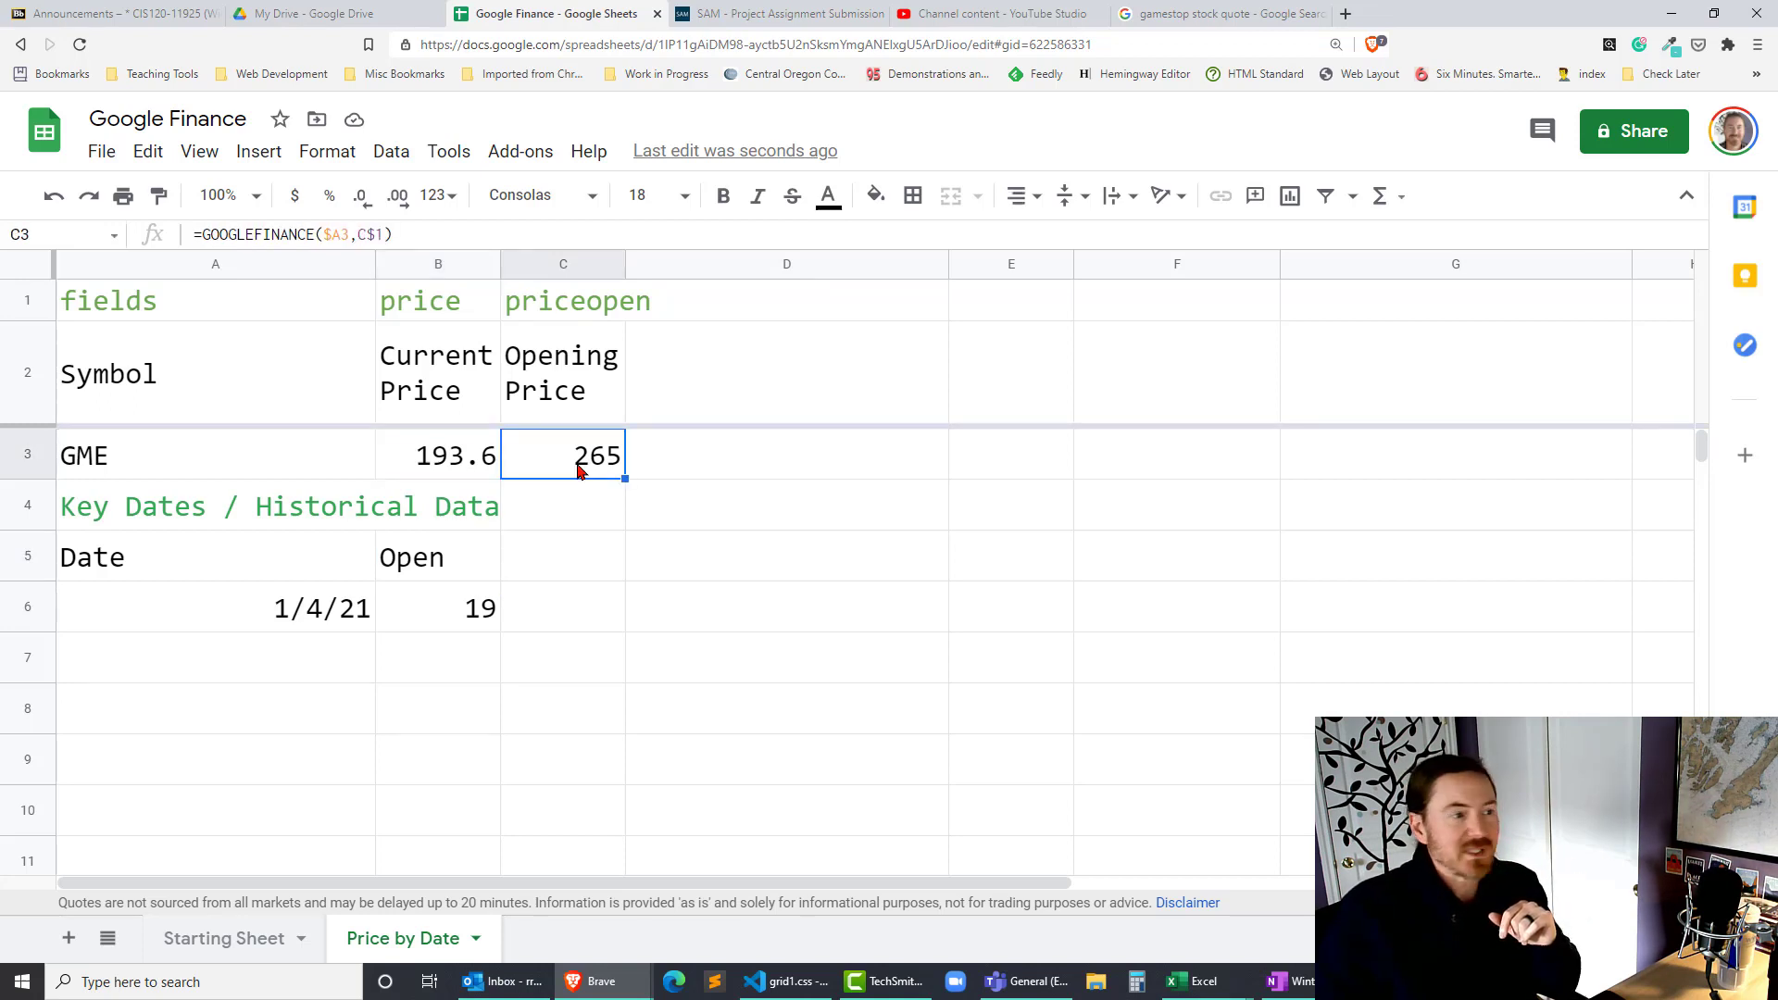
{"action": "left_click", "coordinate": [310, 623]}
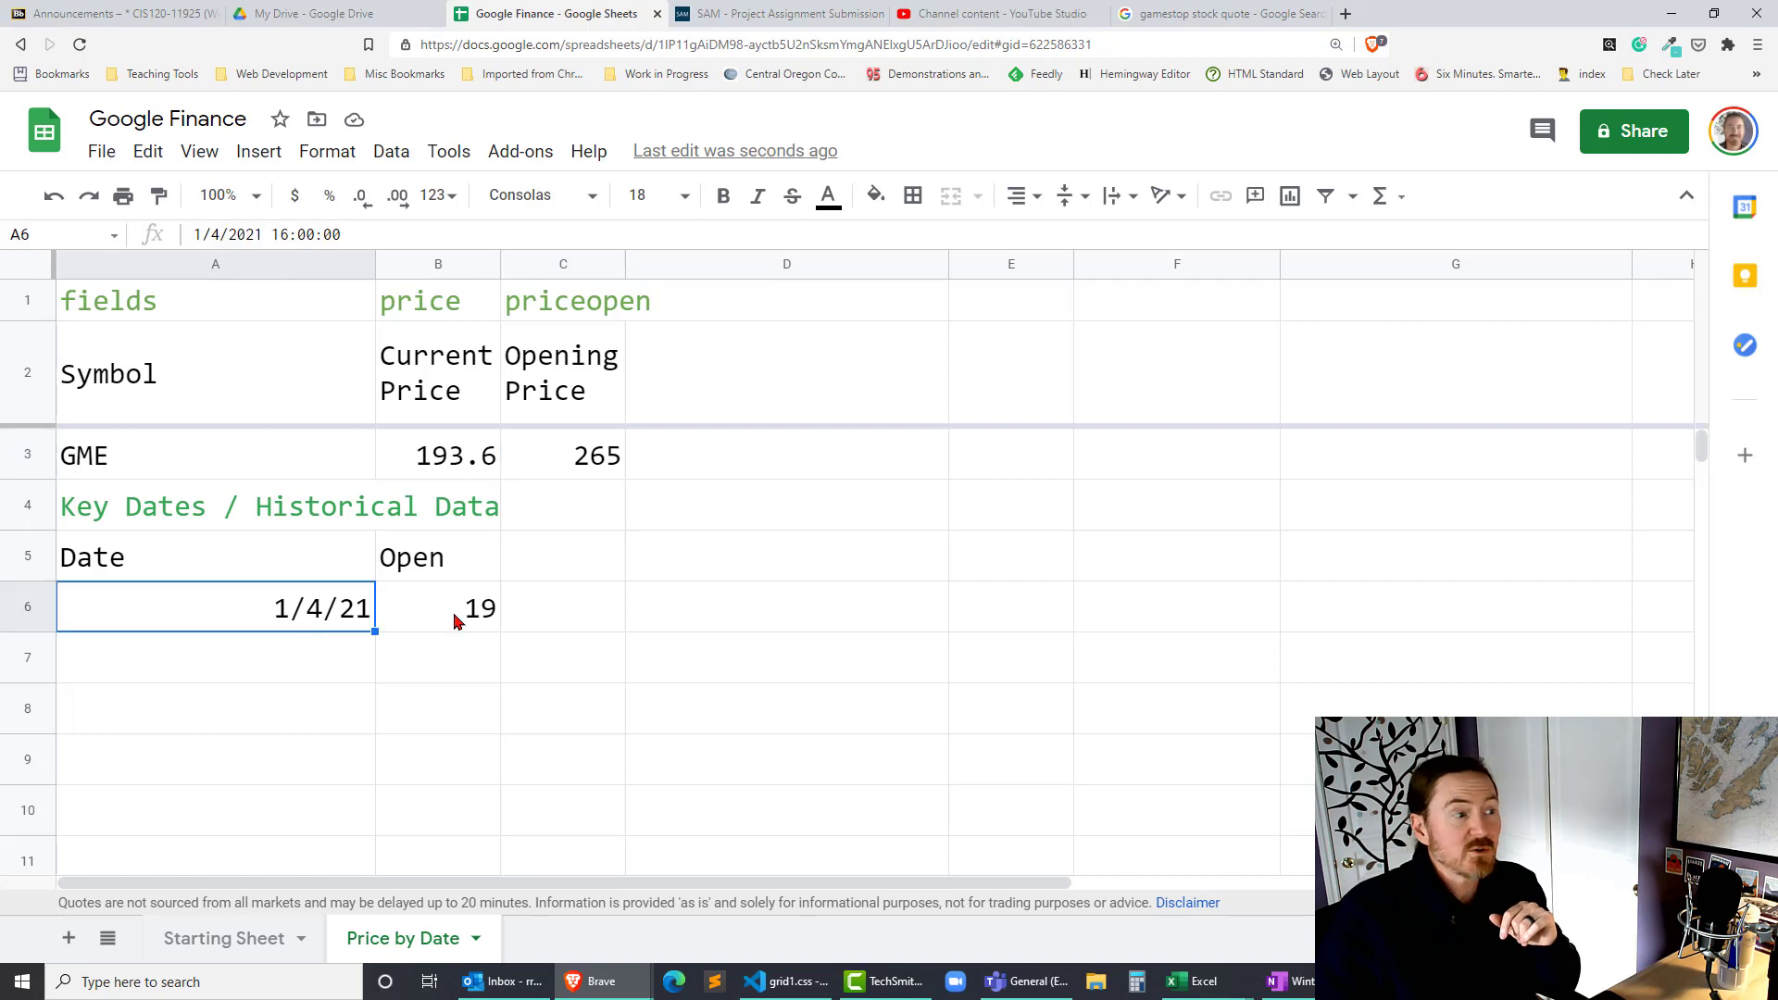
{"action": "left_click", "coordinate": [458, 625]}
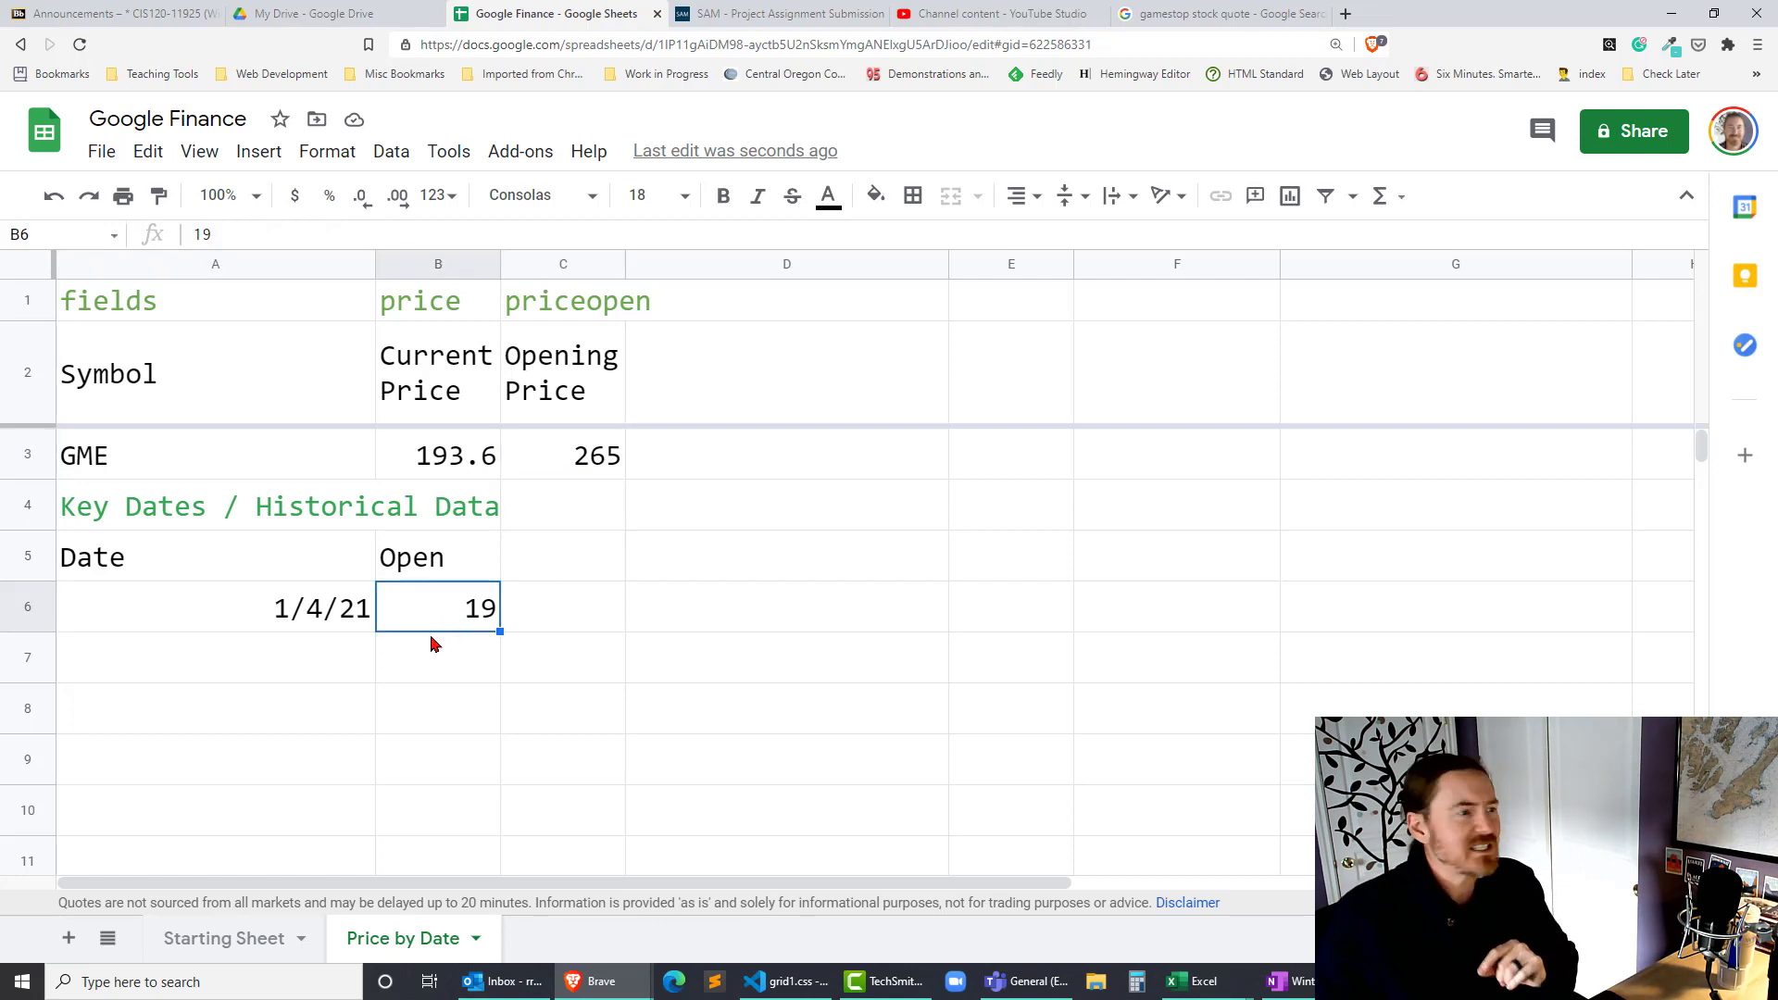
{"action": "left_click", "coordinate": [205, 569]}
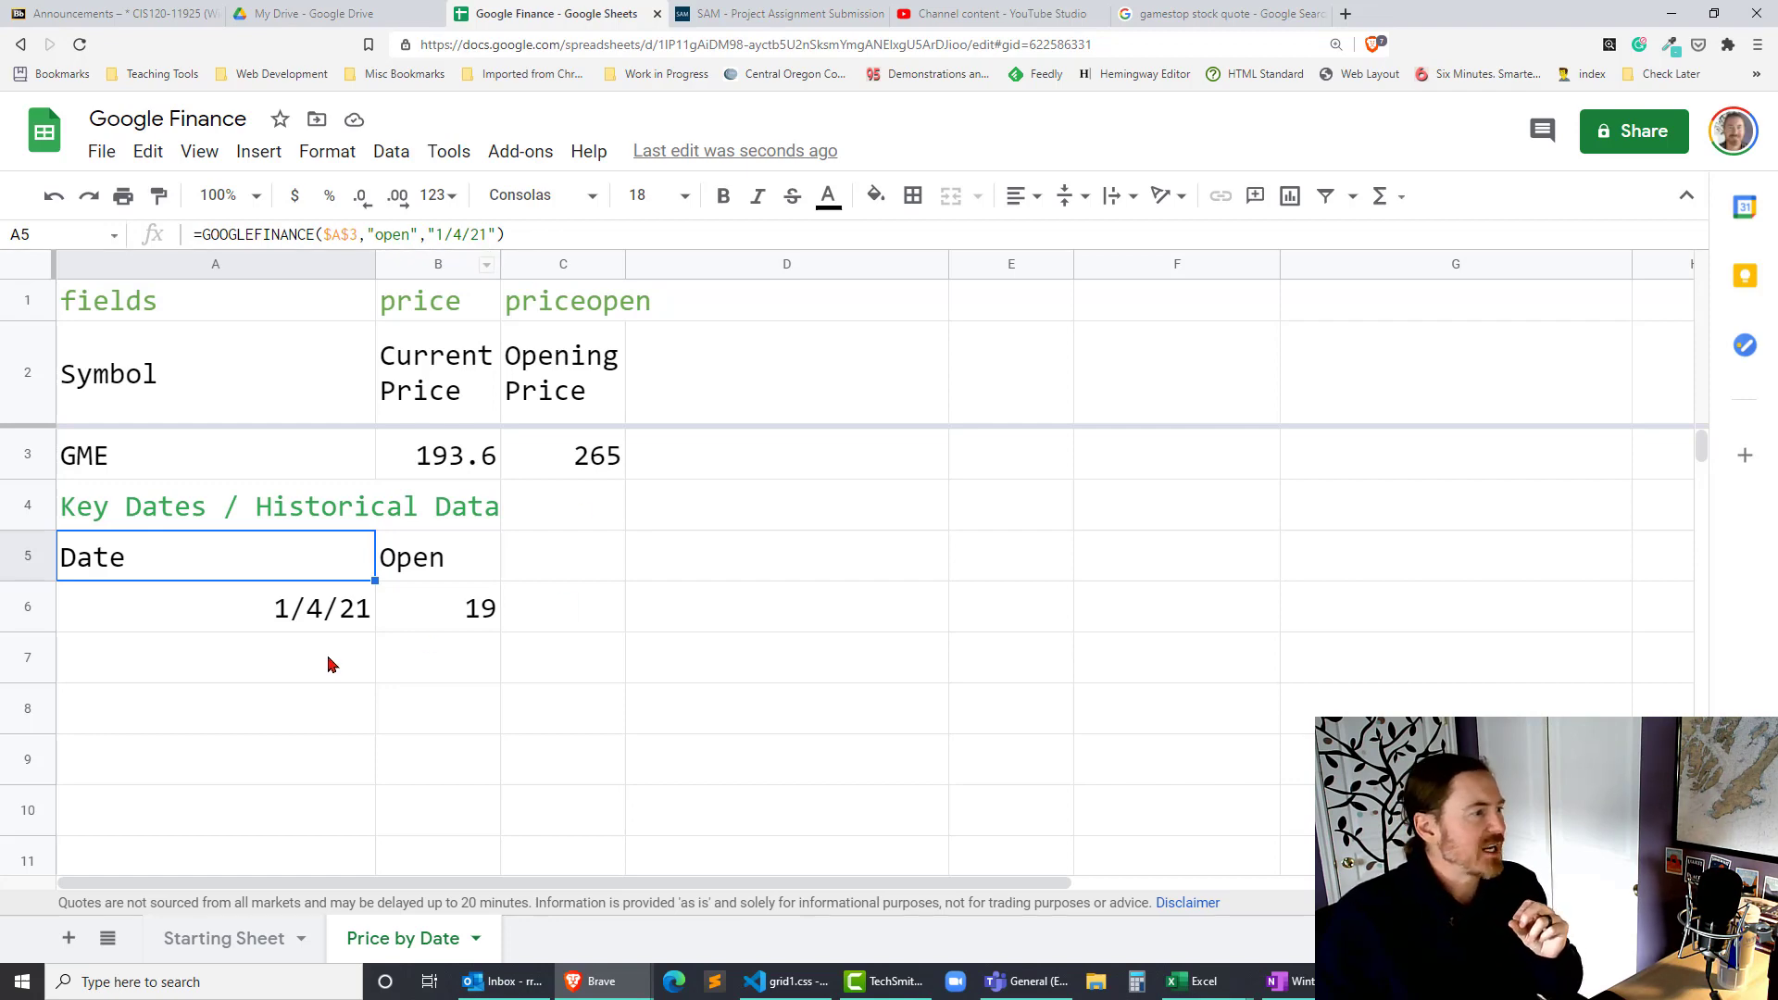
Add the end date "1/31/21" to A5's formula to list GME's January daily opens.
{"action": "left_click", "coordinate": [455, 235]}
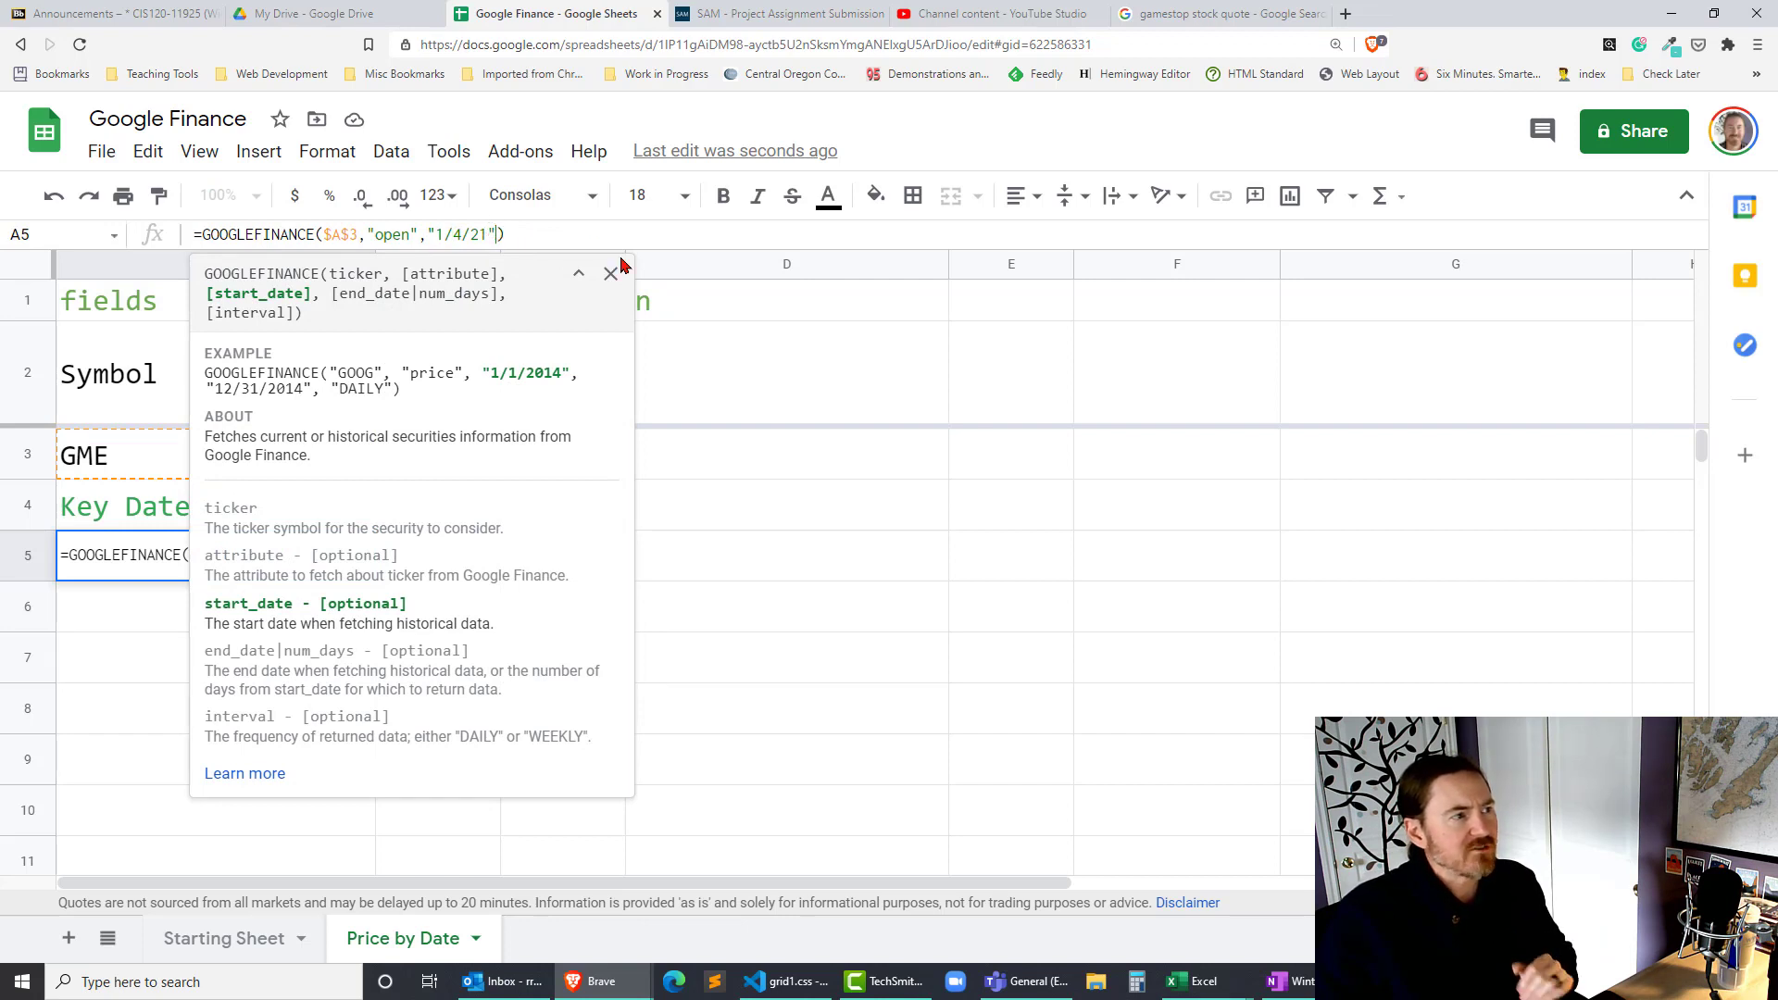
{"action": "type", "text": ","}
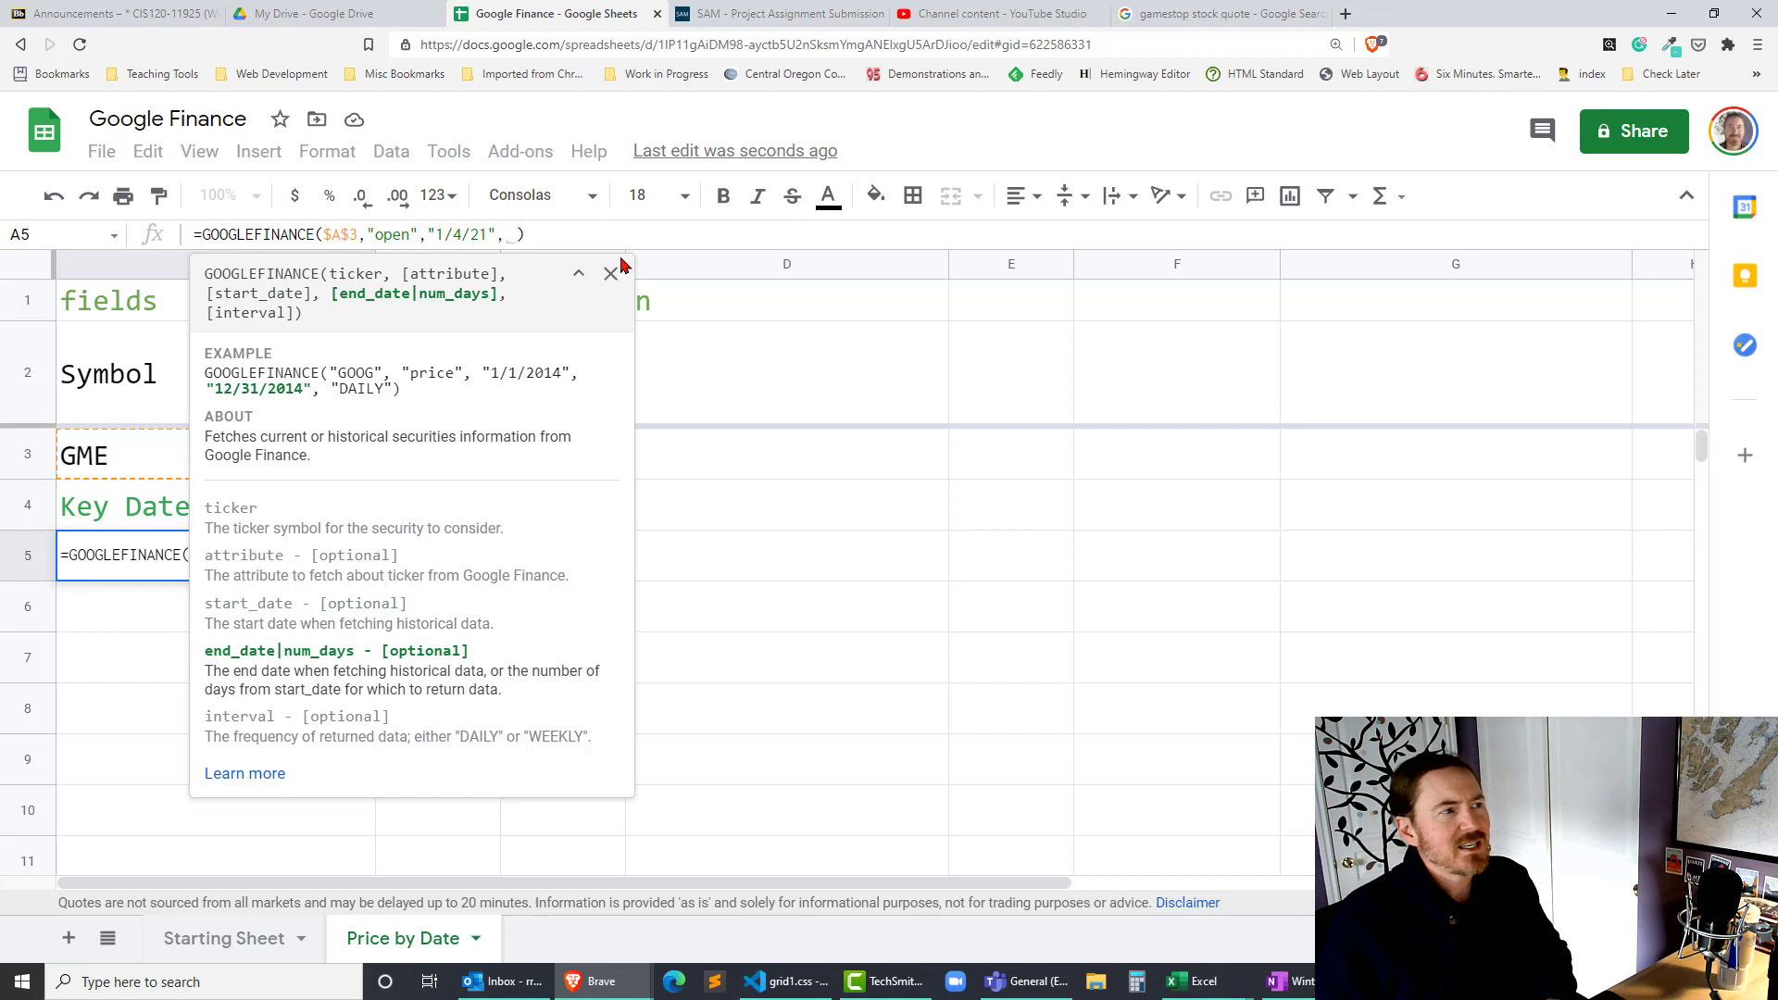
{"action": "key", "text": "BackSpace"}
{"action": "type", "text": "\"1/31/21"}
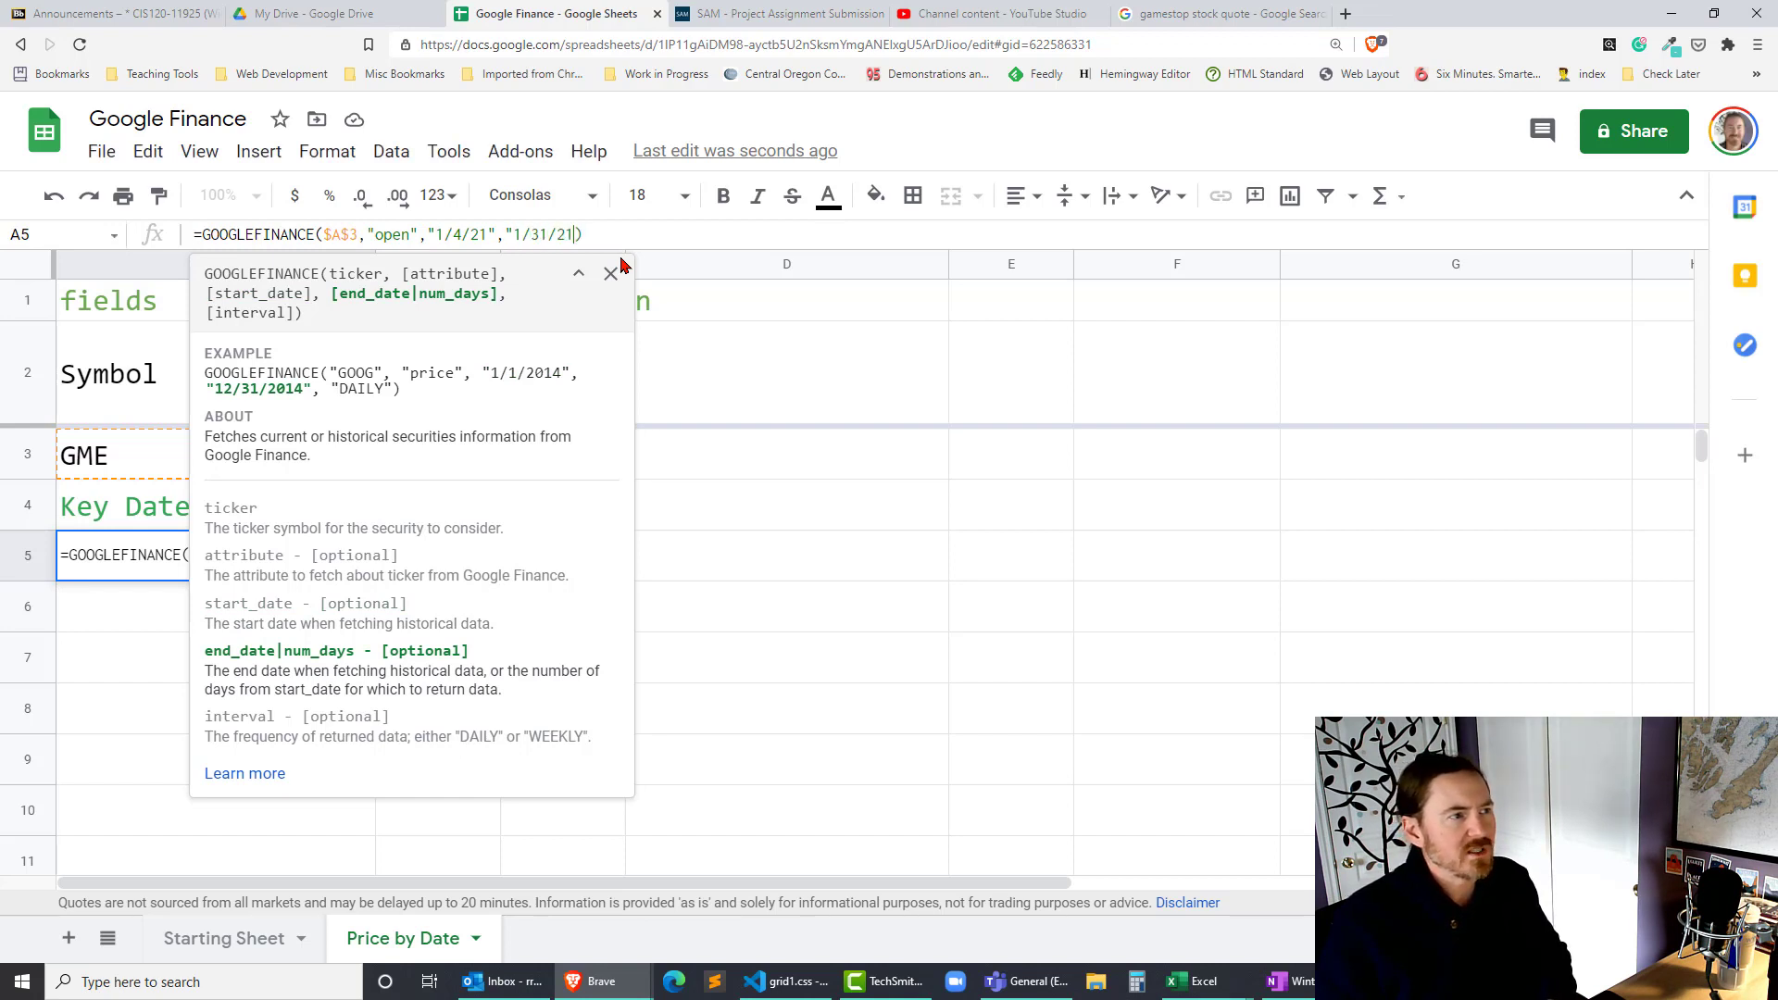
{"action": "type", "text": "\""}
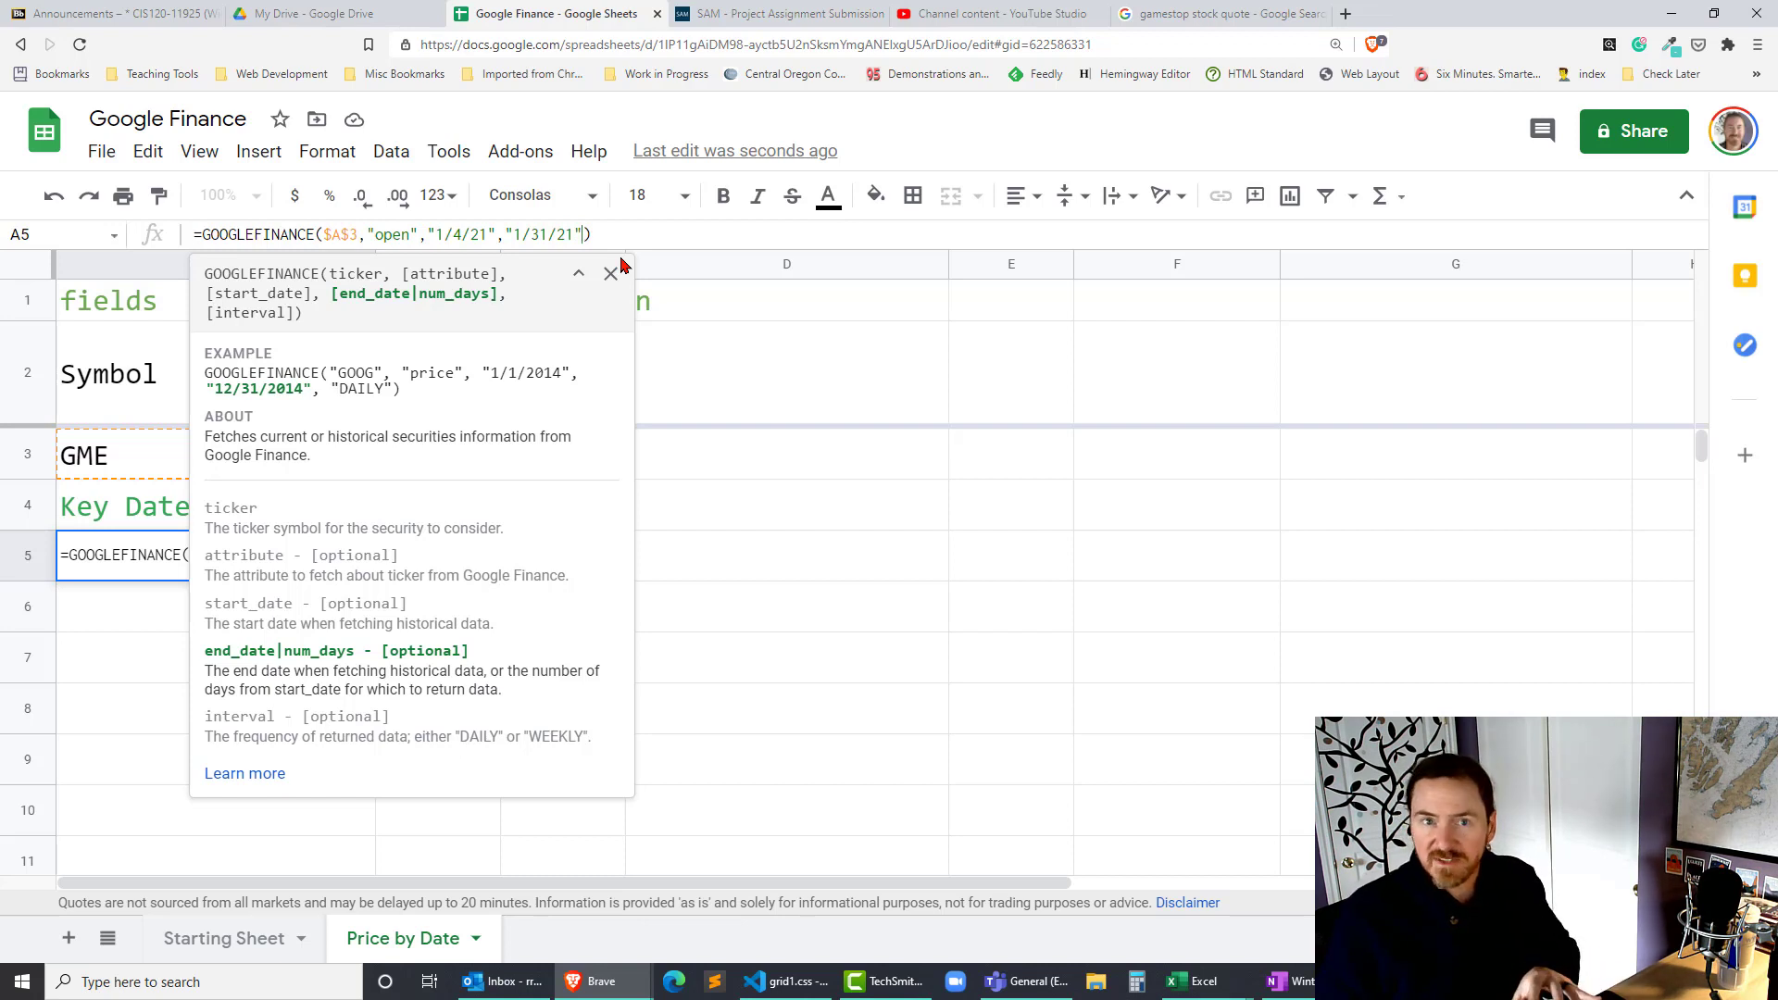
{"action": "key", "text": "Return"}
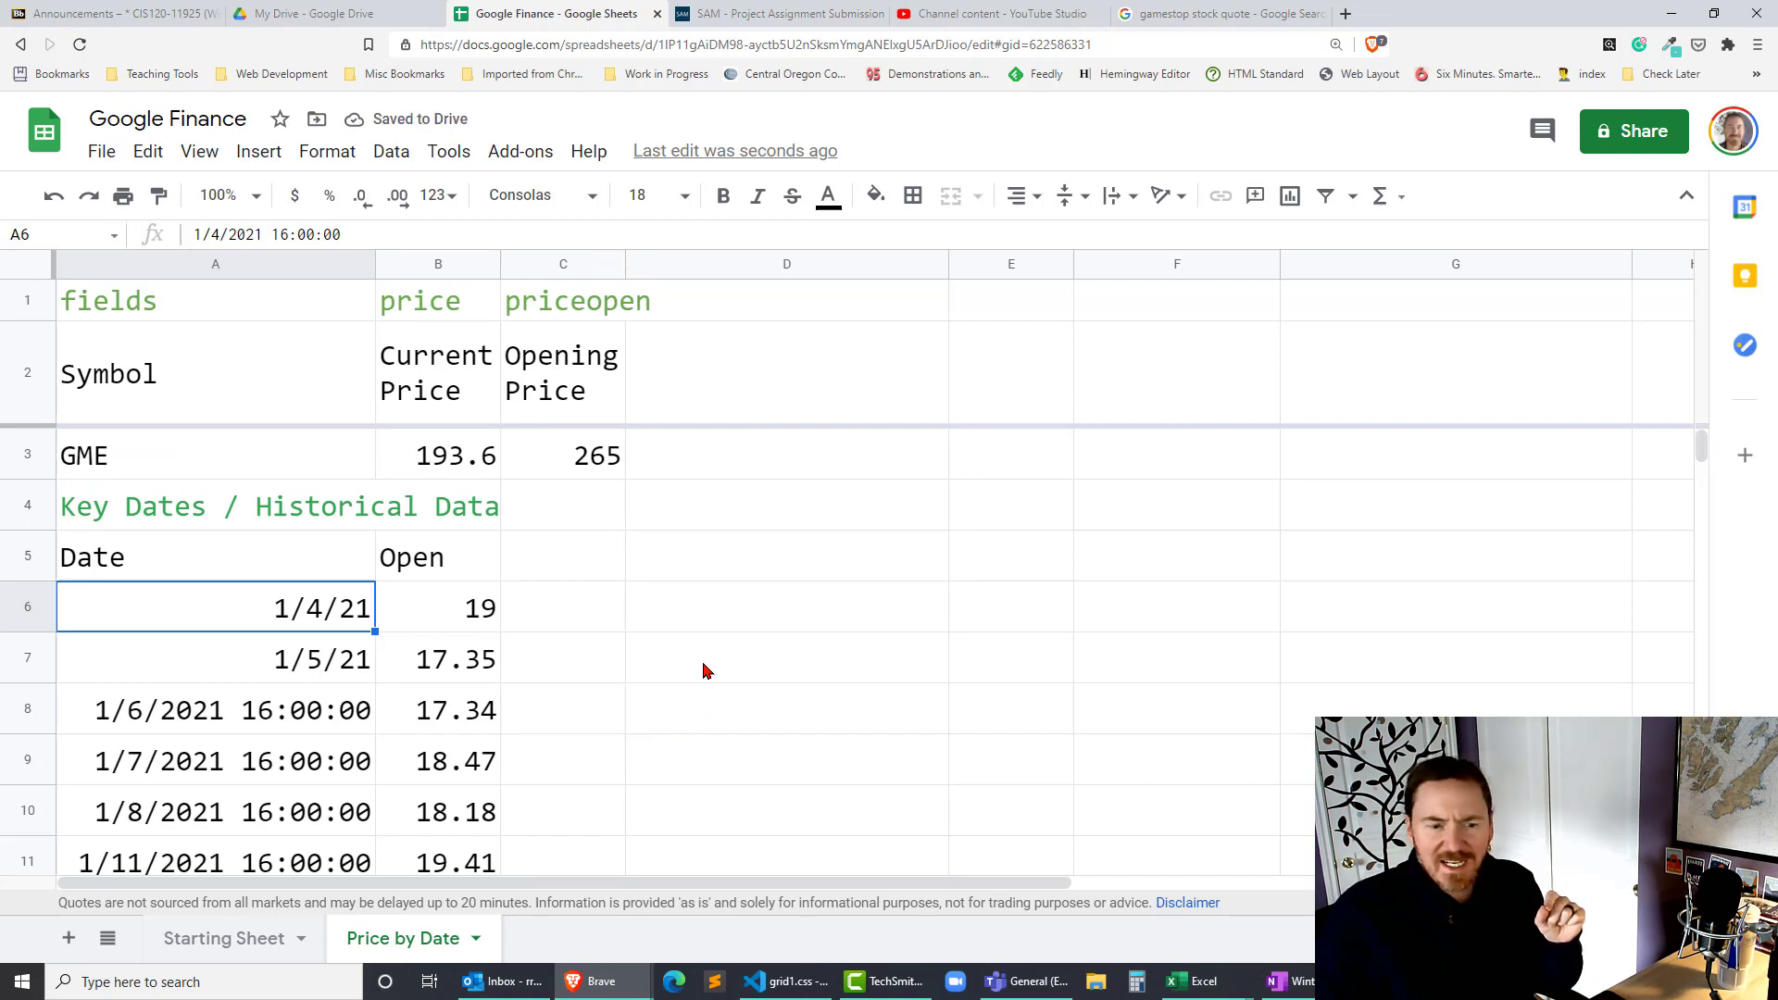
{"action": "scroll", "coordinate": [722, 665], "scroll_direction": "down", "scroll_amount": 4}
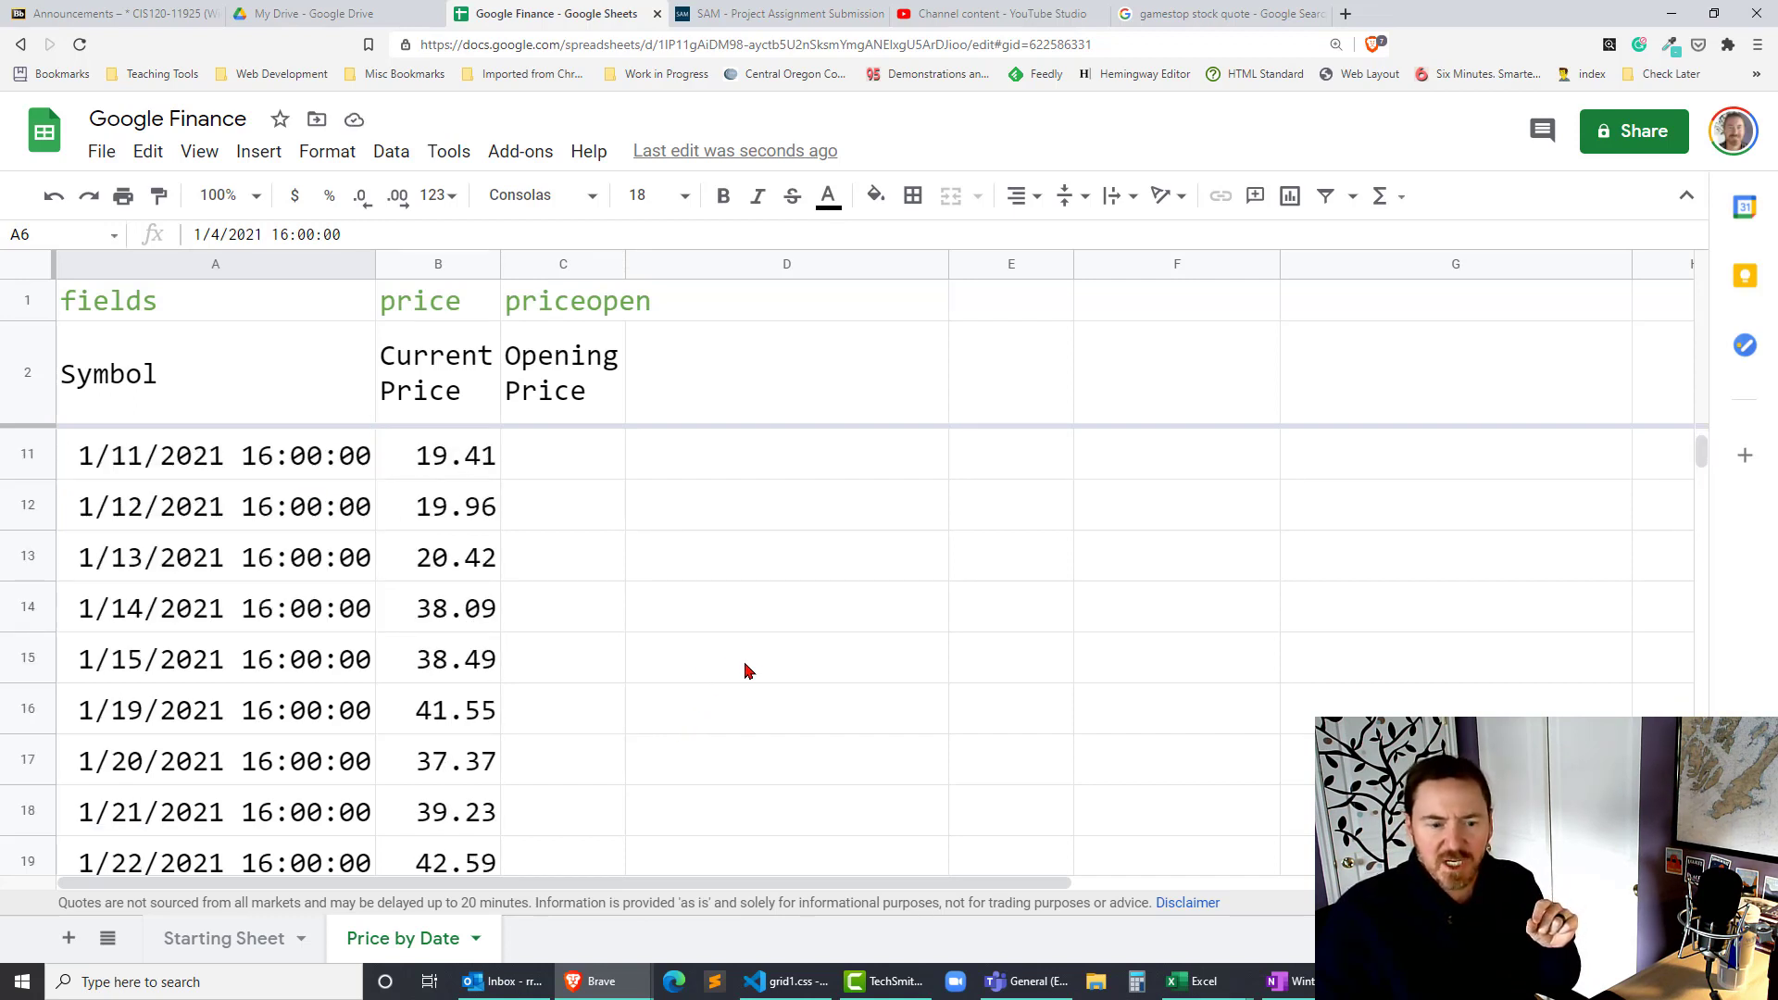
{"action": "scroll", "coordinate": [648, 659], "scroll_direction": "down", "scroll_amount": 1}
{"action": "scroll", "coordinate": [622, 658], "scroll_direction": "down", "scroll_amount": 2}
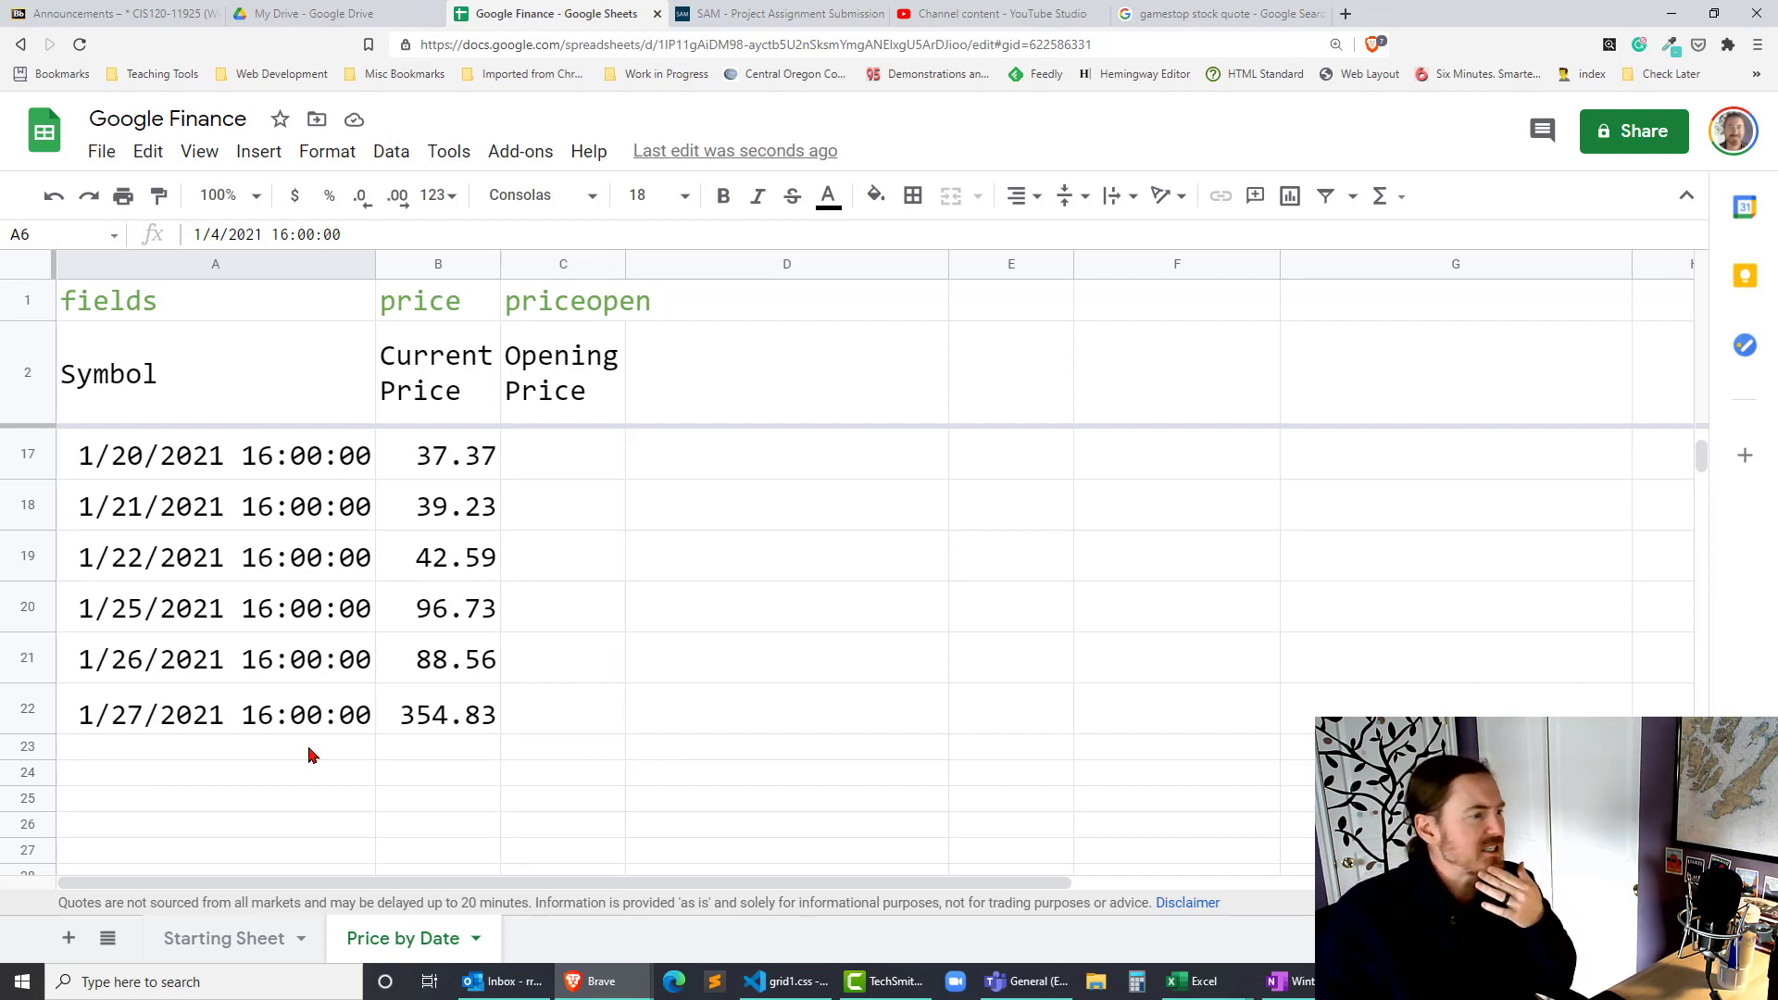
{"action": "left_click", "coordinate": [171, 711]}
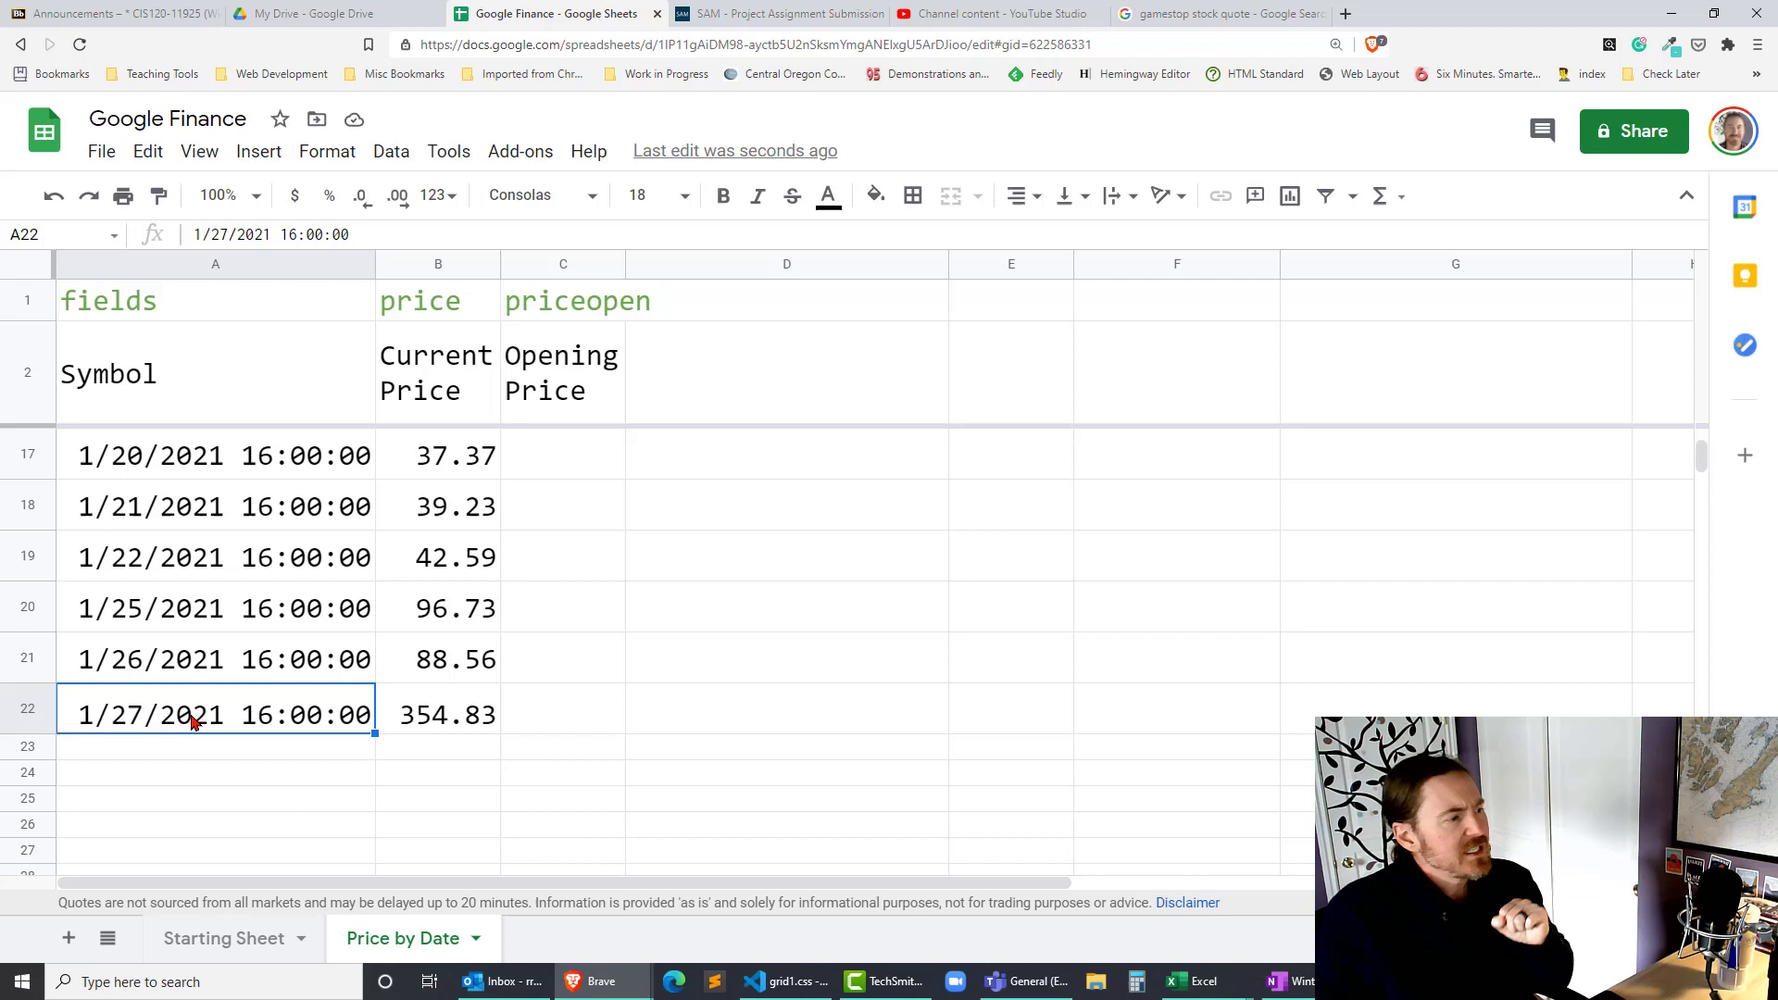
{"action": "scroll", "coordinate": [453, 743], "scroll_direction": "up", "scroll_amount": 5}
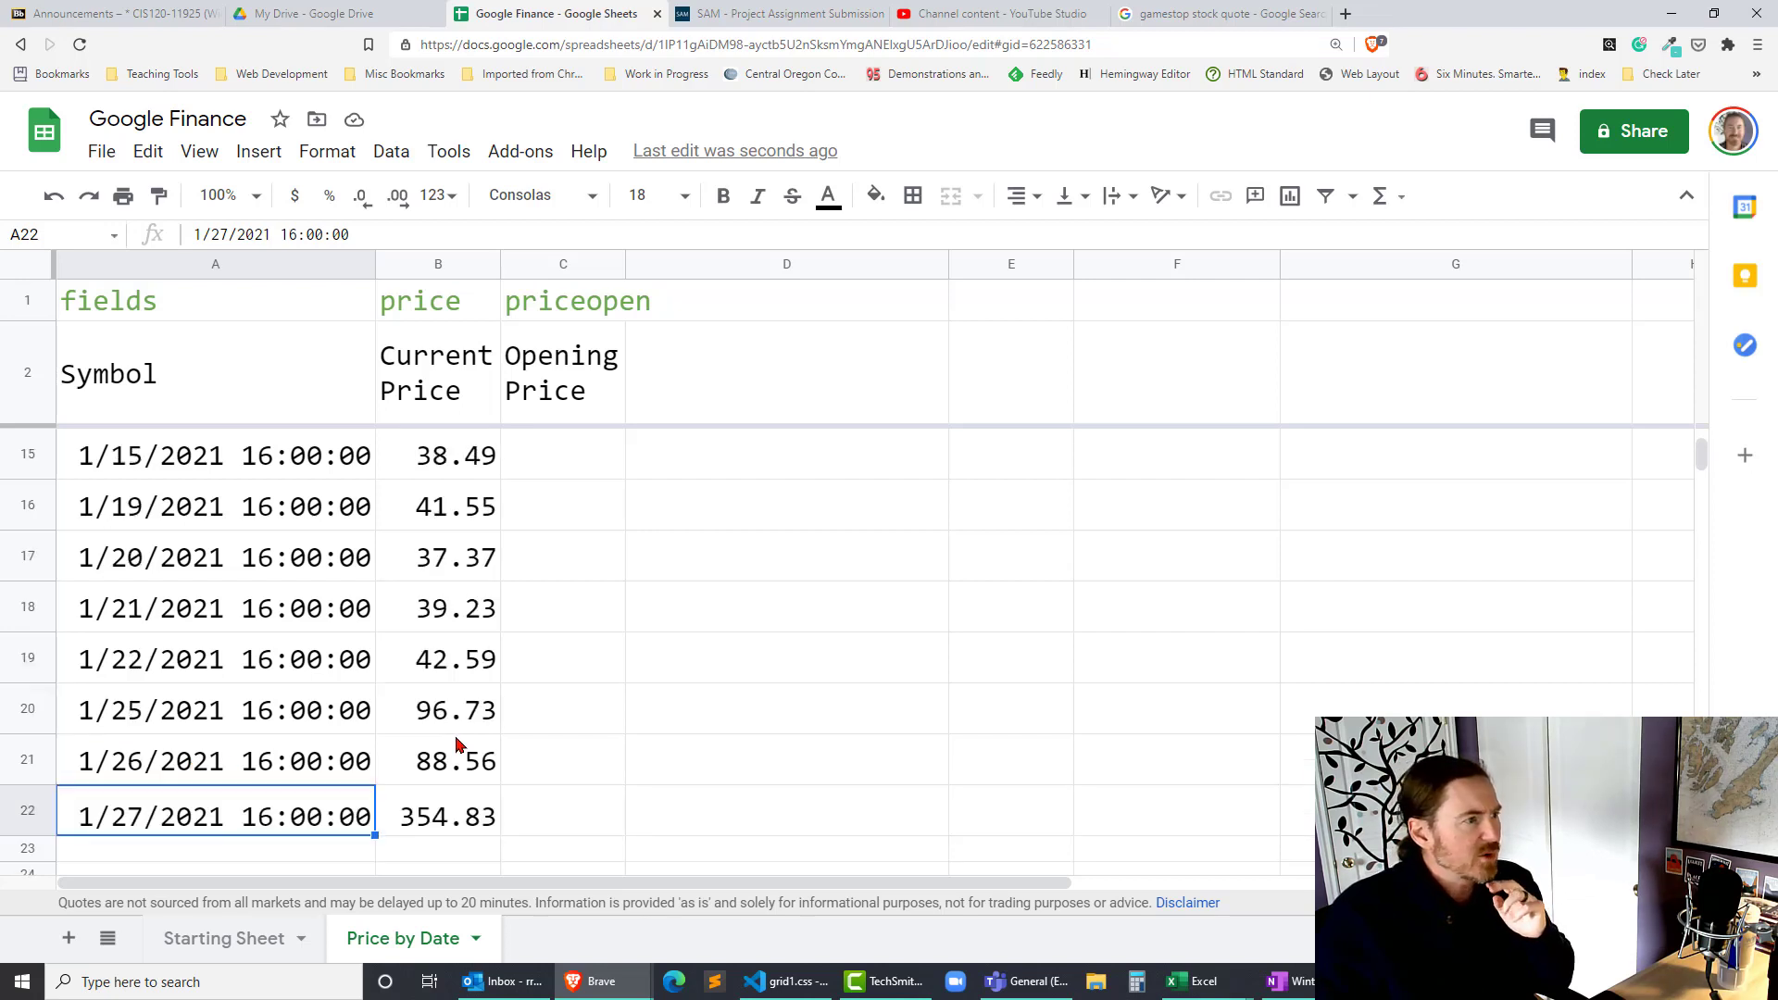
{"action": "scroll", "coordinate": [456, 743], "scroll_direction": "down", "scroll_amount": 1}
{"action": "scroll", "coordinate": [457, 743], "scroll_direction": "down", "scroll_amount": 5}
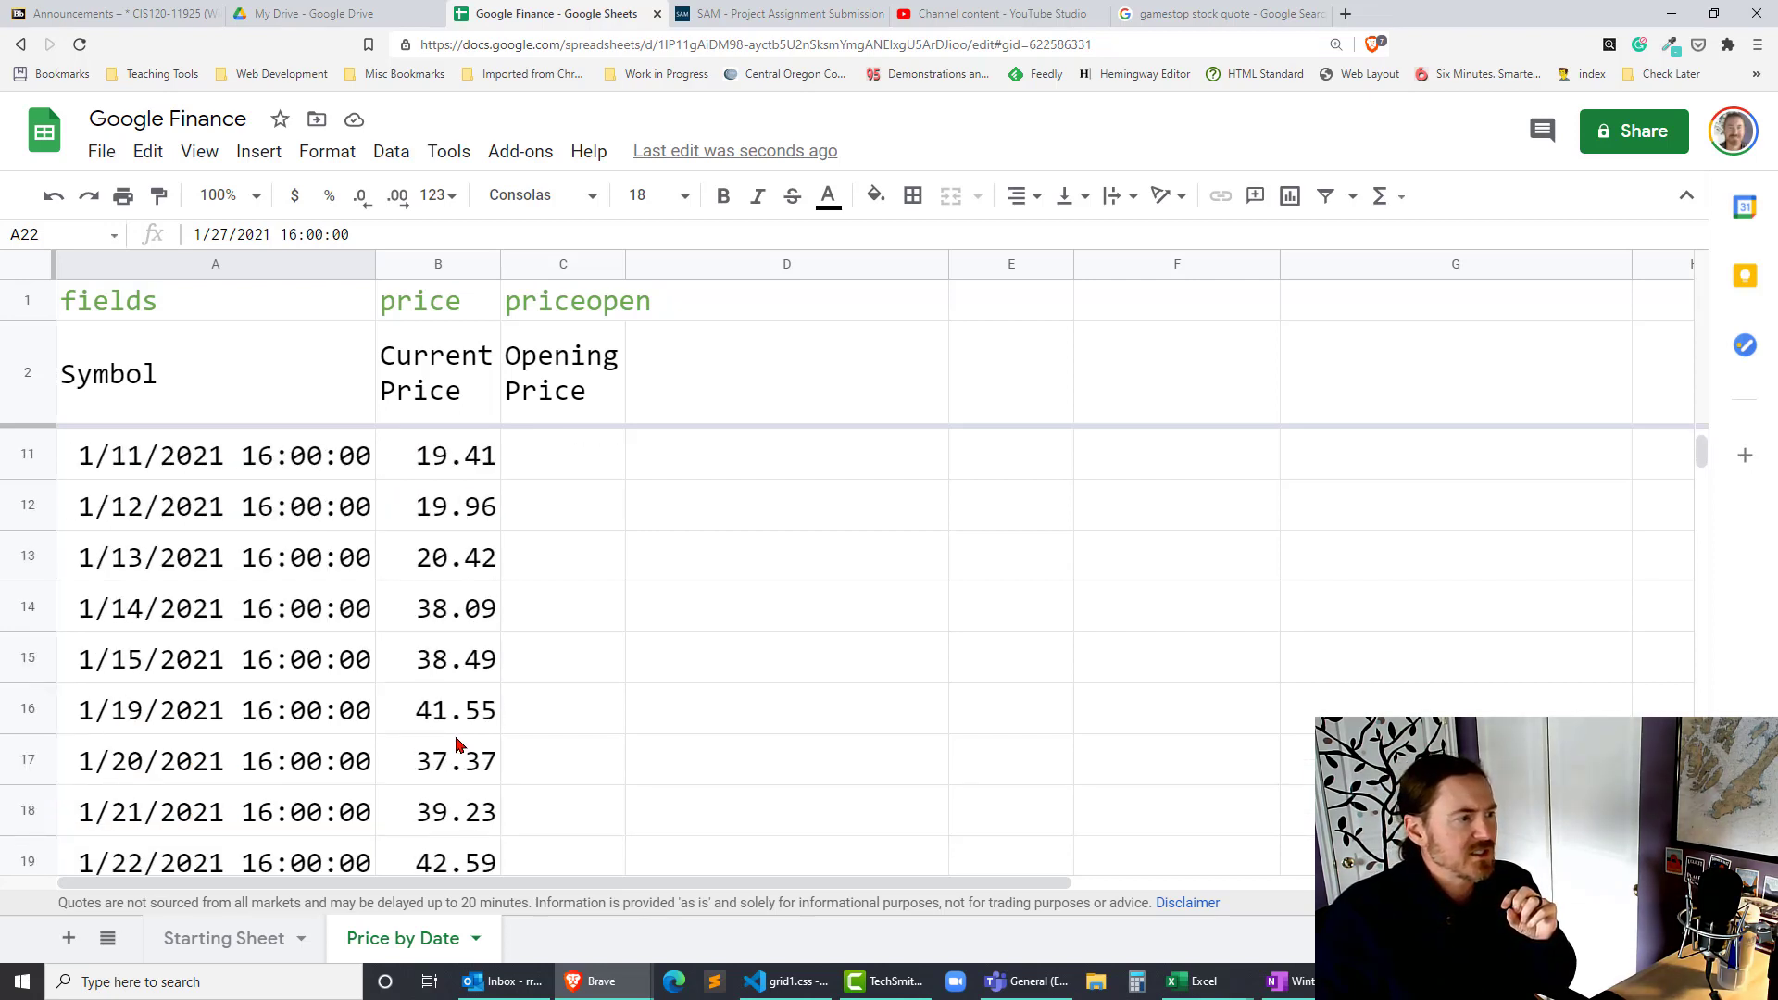
{"action": "left_click", "coordinate": [280, 665]}
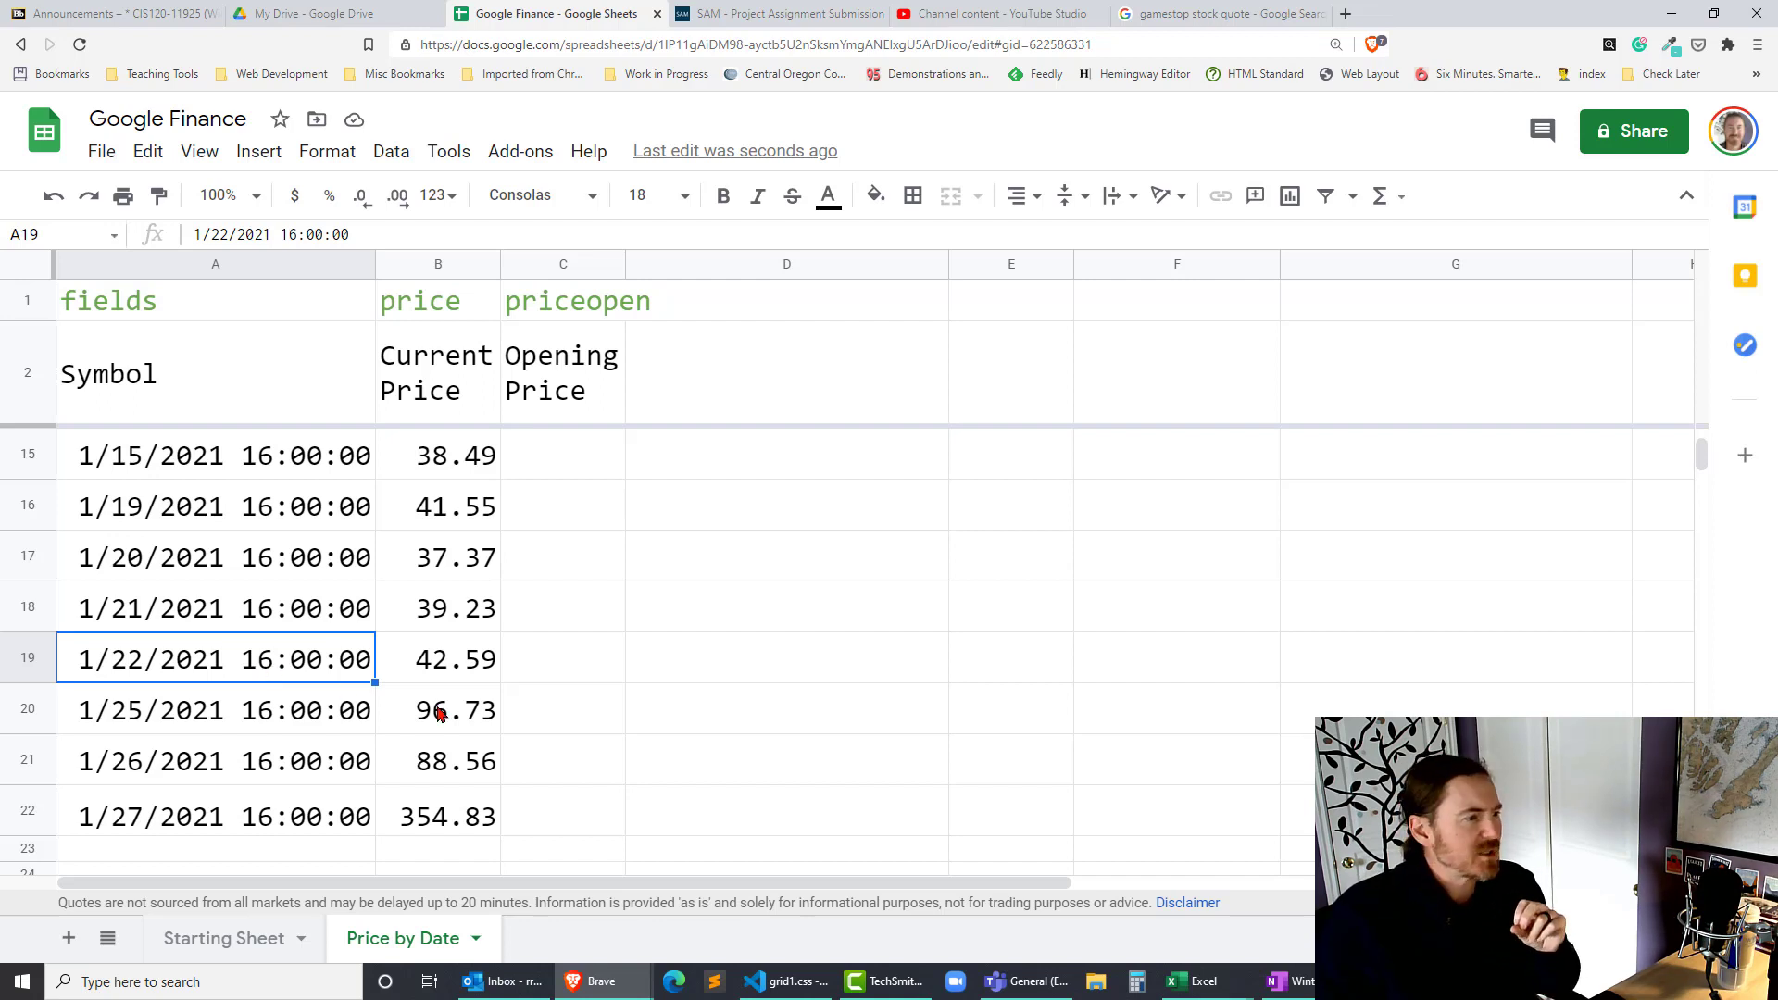
{"action": "scroll", "coordinate": [424, 732], "scroll_direction": "up", "scroll_amount": 5}
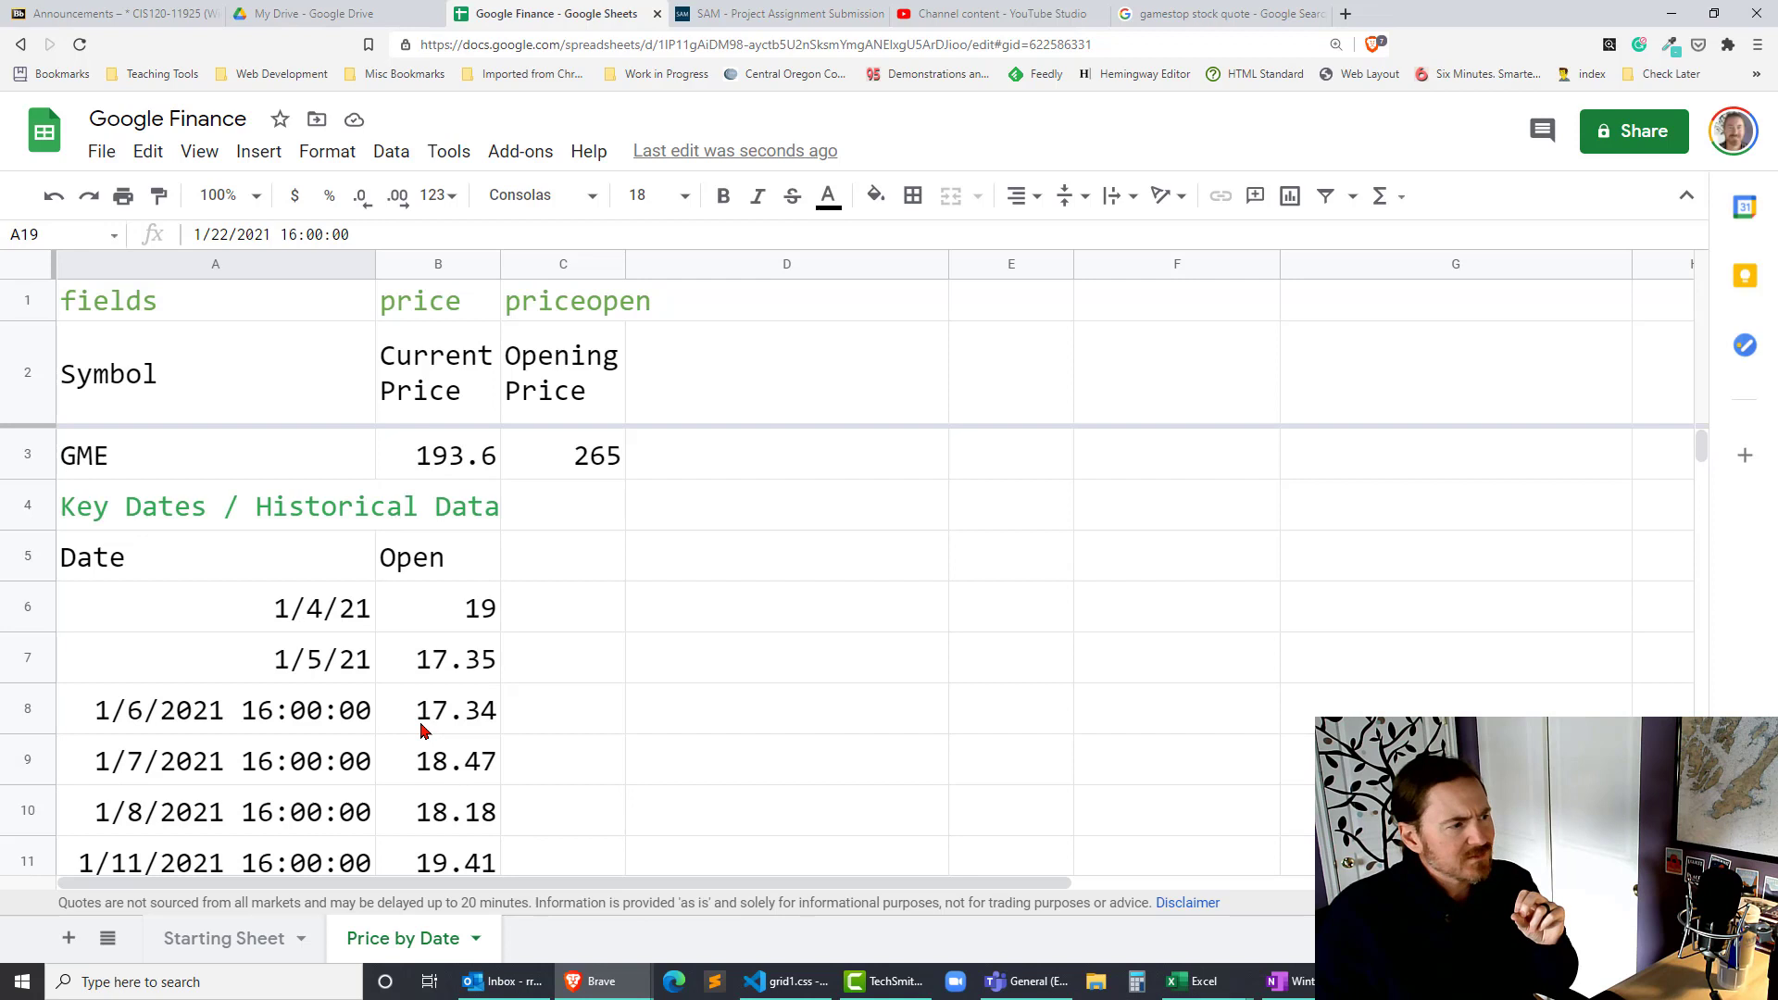
{"action": "scroll", "coordinate": [424, 727], "scroll_direction": "down", "scroll_amount": 2}
{"action": "scroll", "coordinate": [389, 732], "scroll_direction": "up", "scroll_amount": 2}
{"action": "left_click", "coordinate": [284, 715]}
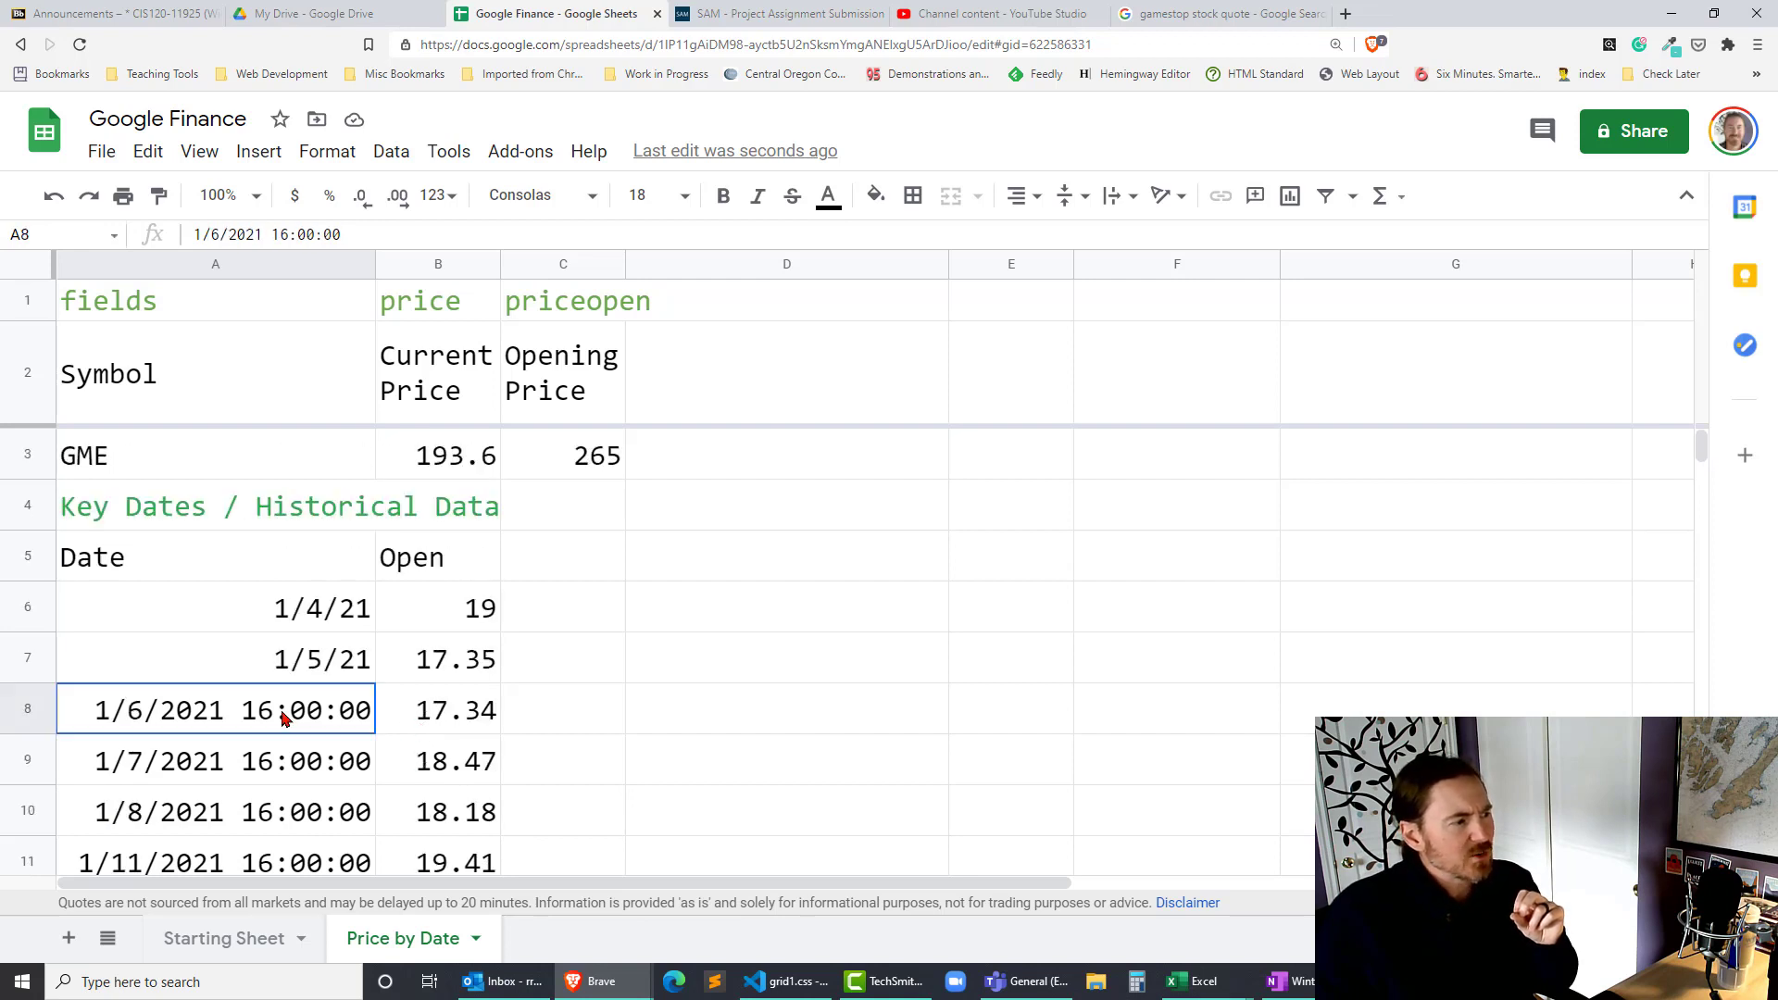
{"action": "left_click", "coordinate": [280, 760]}
{"action": "left_click", "coordinate": [270, 706]}
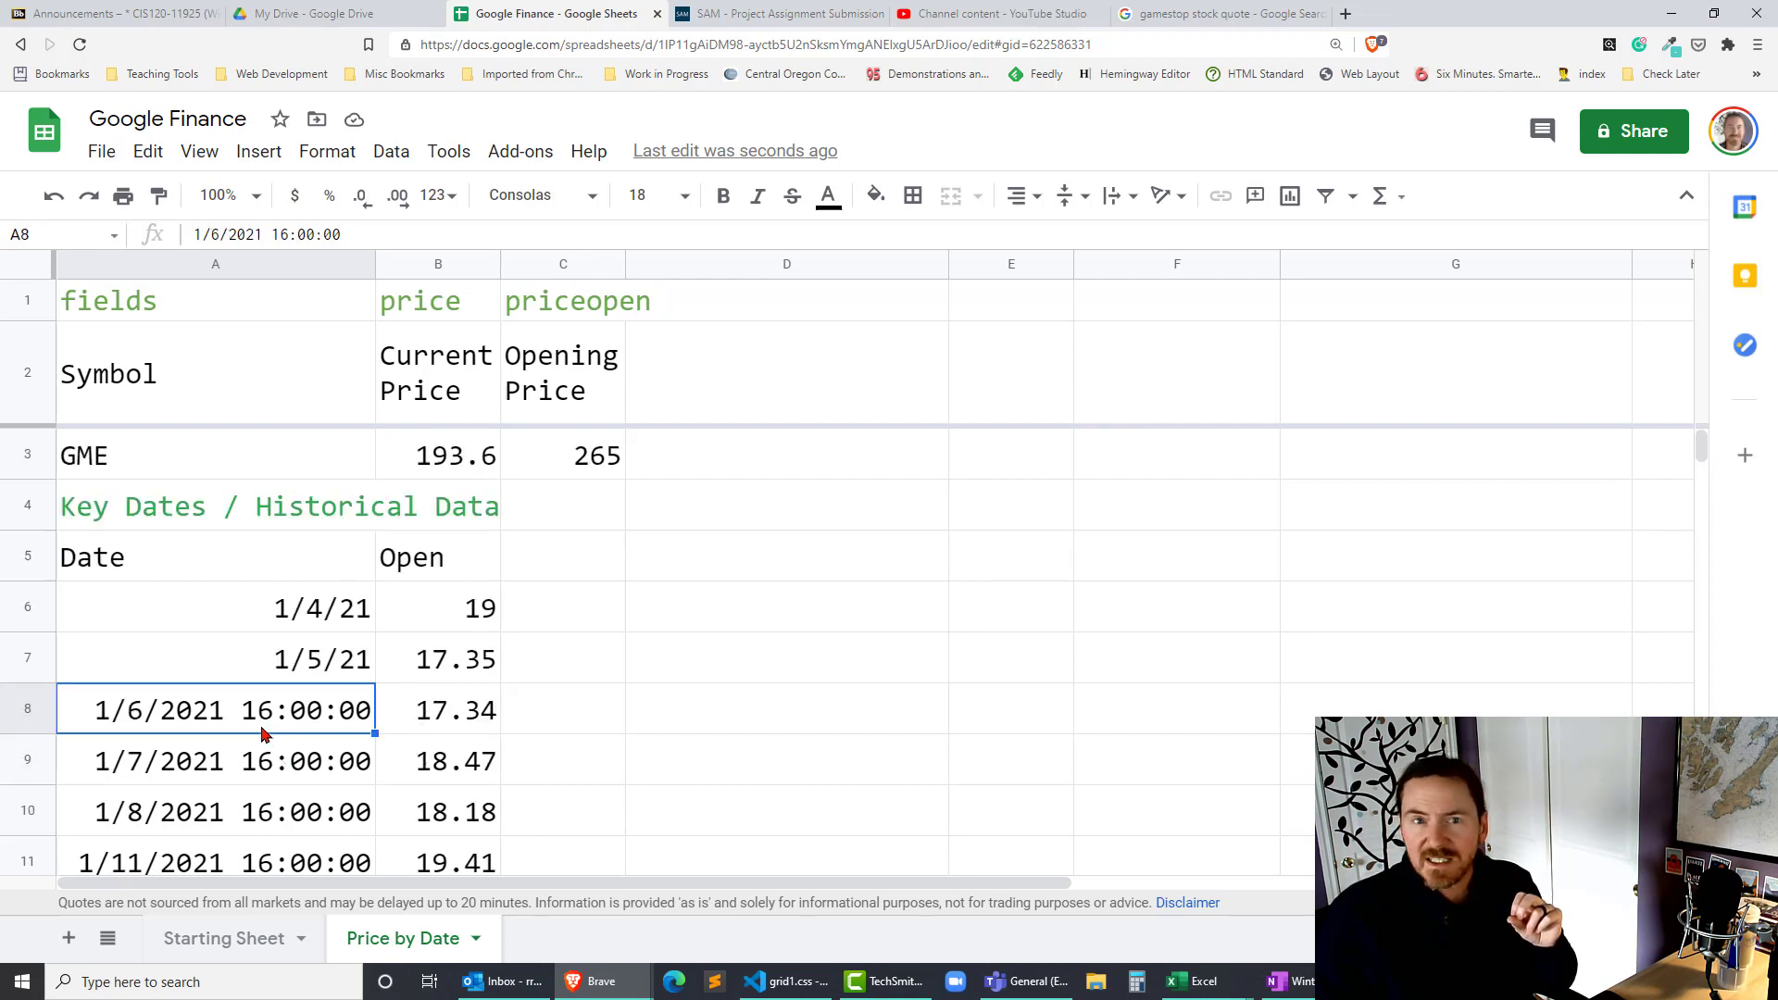
{"action": "scroll", "coordinate": [328, 731], "scroll_direction": "down", "scroll_amount": 3}
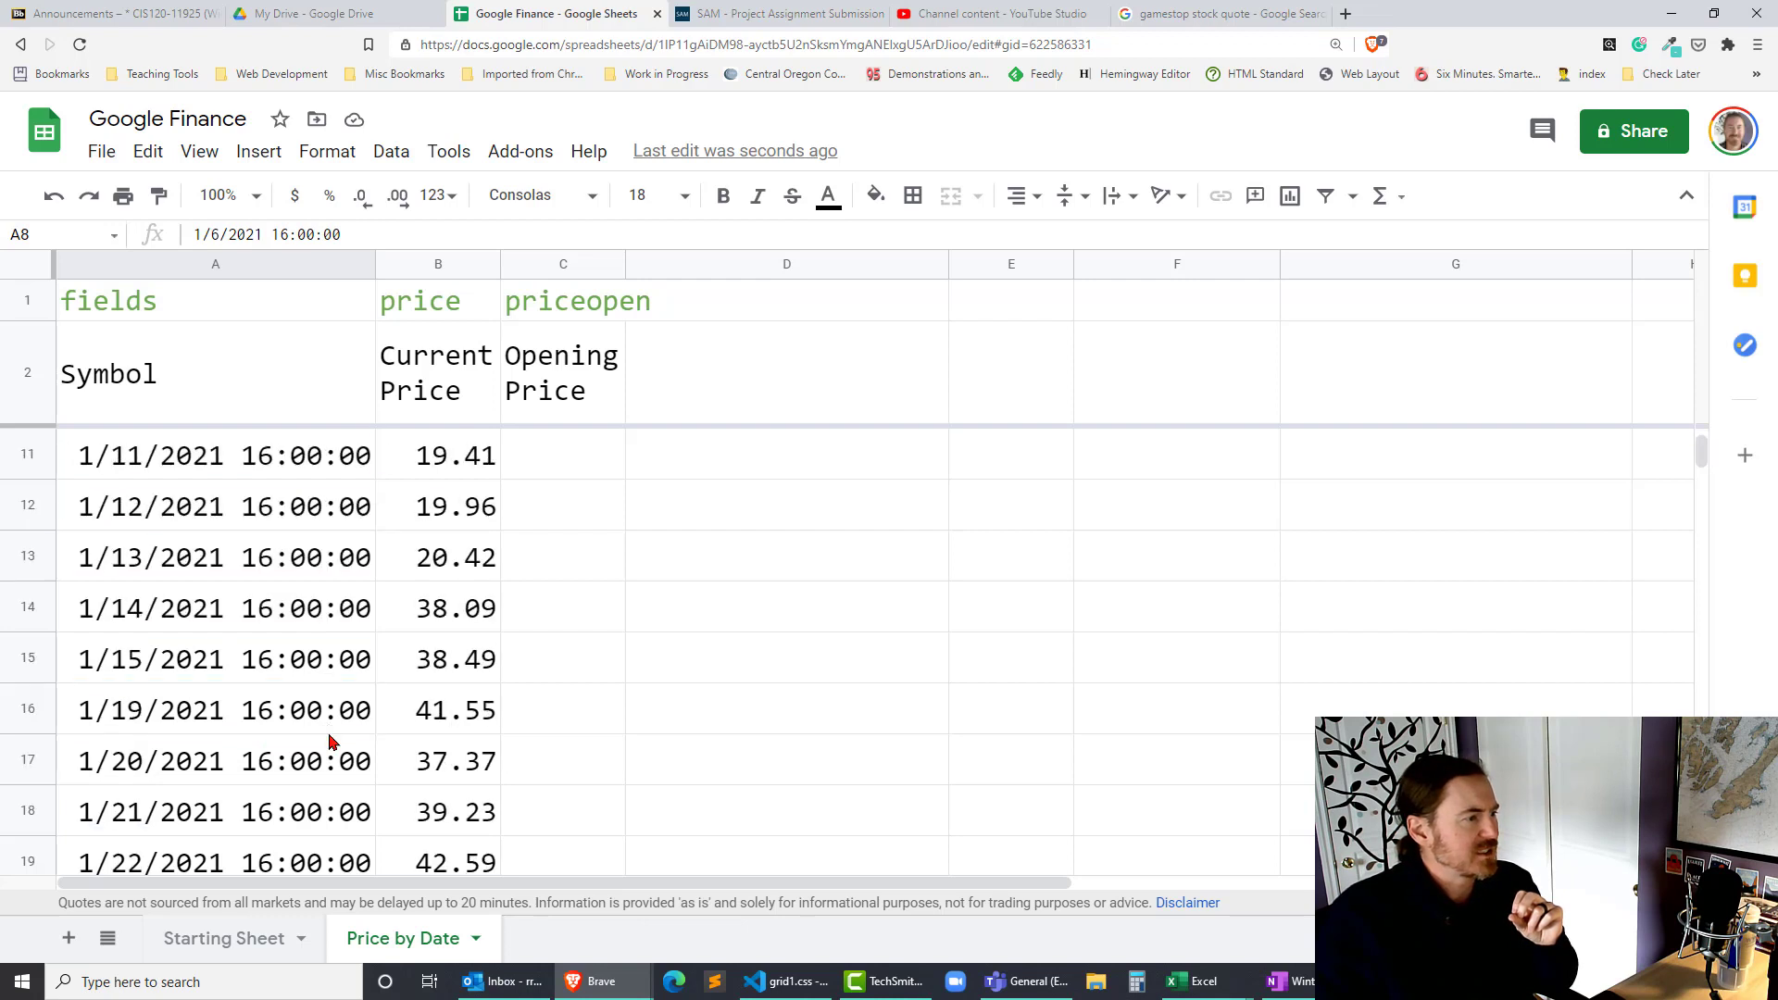
{"action": "left_click", "coordinate": [275, 708]}
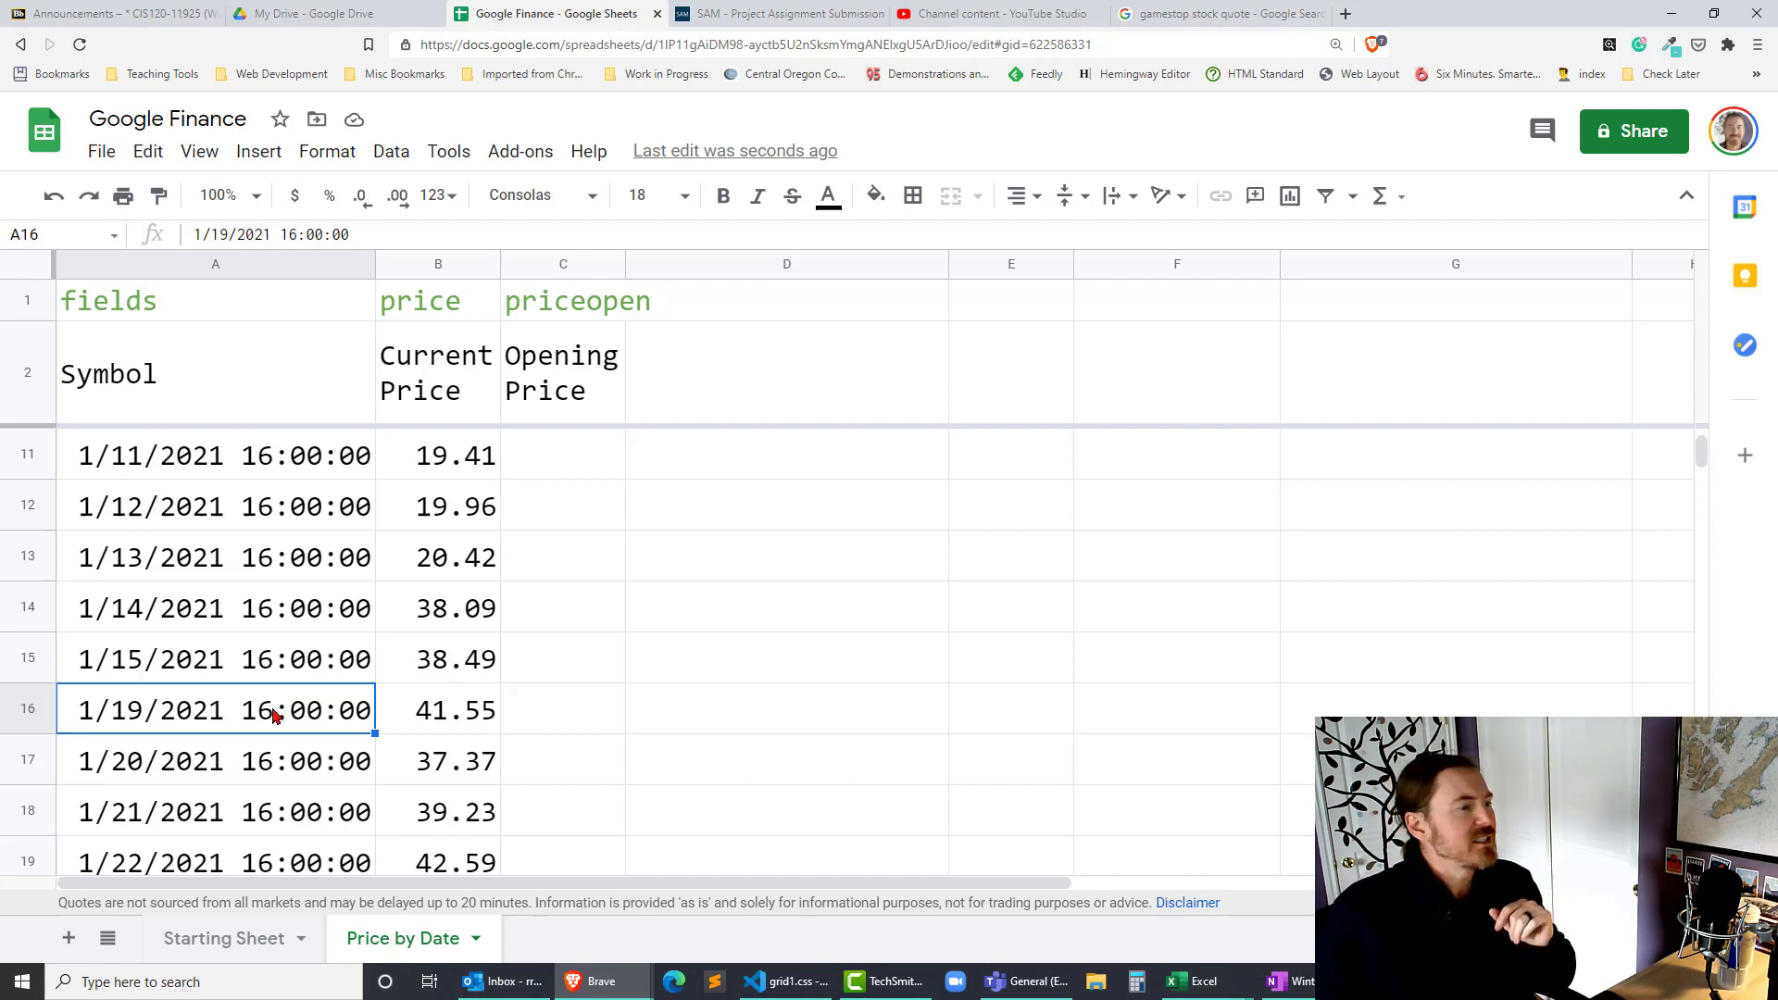
{"action": "scroll", "coordinate": [282, 646], "scroll_direction": "down", "scroll_amount": 3}
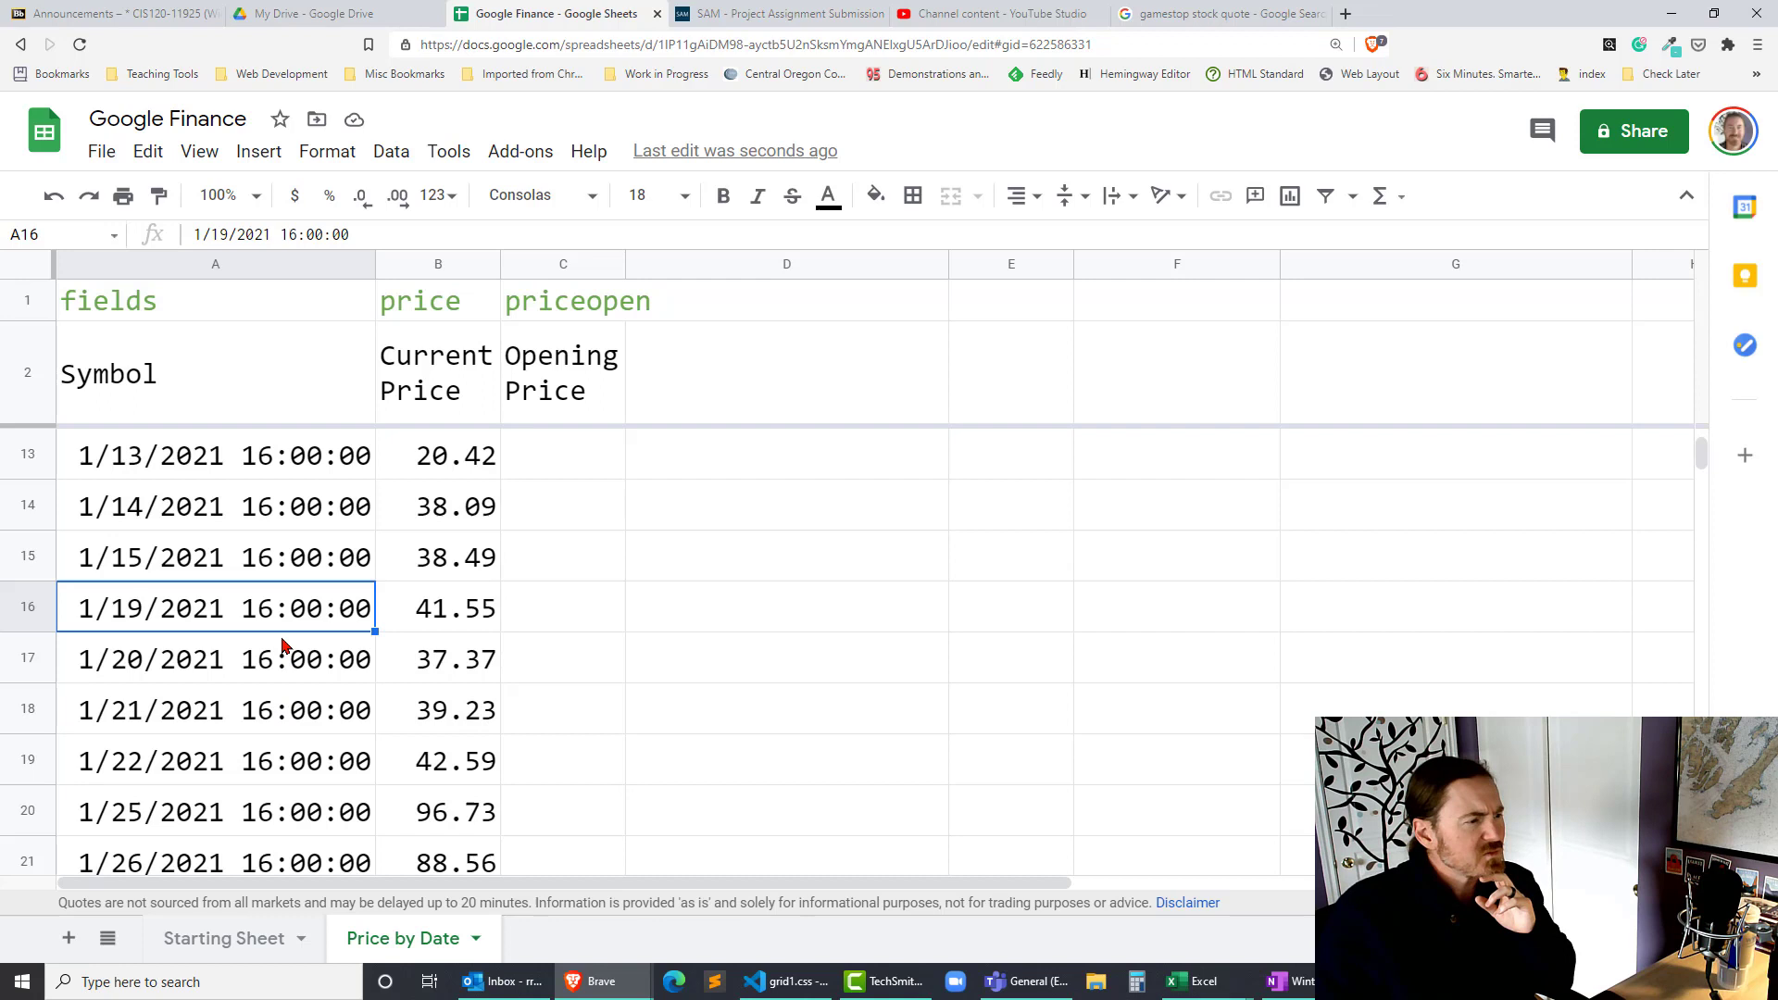
{"action": "scroll", "coordinate": [283, 645], "scroll_direction": "up", "scroll_amount": 7}
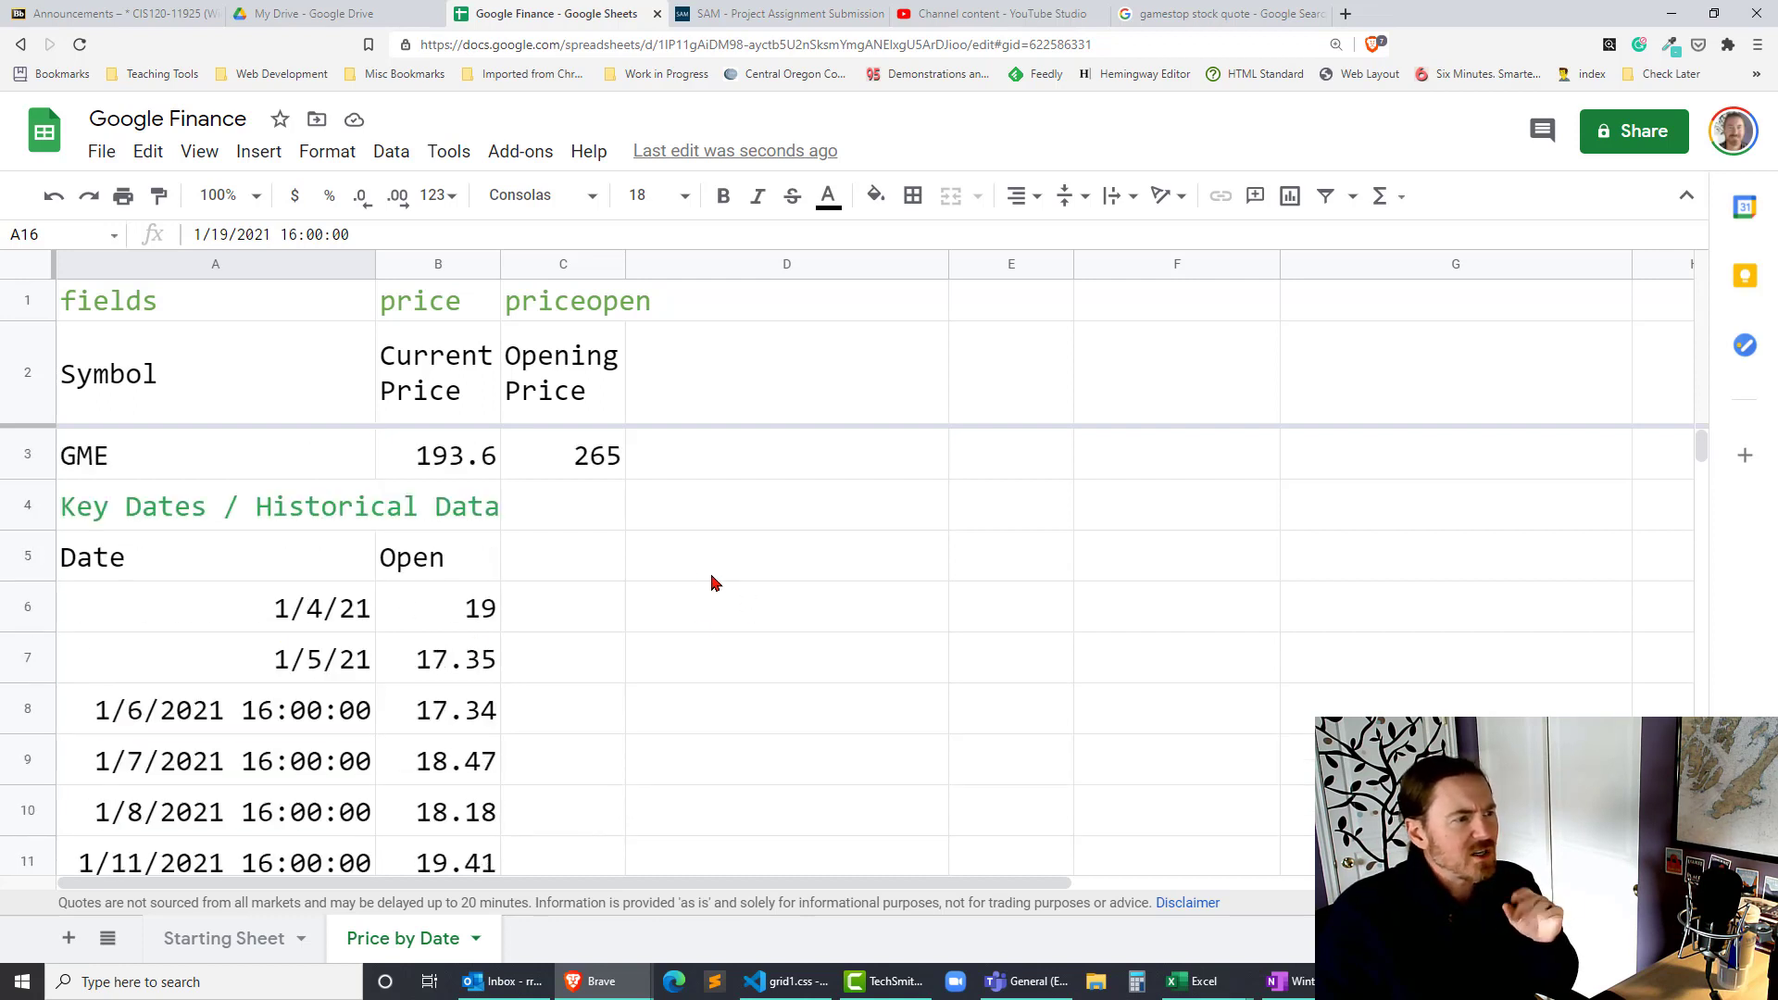
In C5, type =GOOGLEFINANCE($A$3,"close","1/4/21","1/31/21") for GME's January closing prices.
{"action": "left_click", "coordinate": [606, 564]}
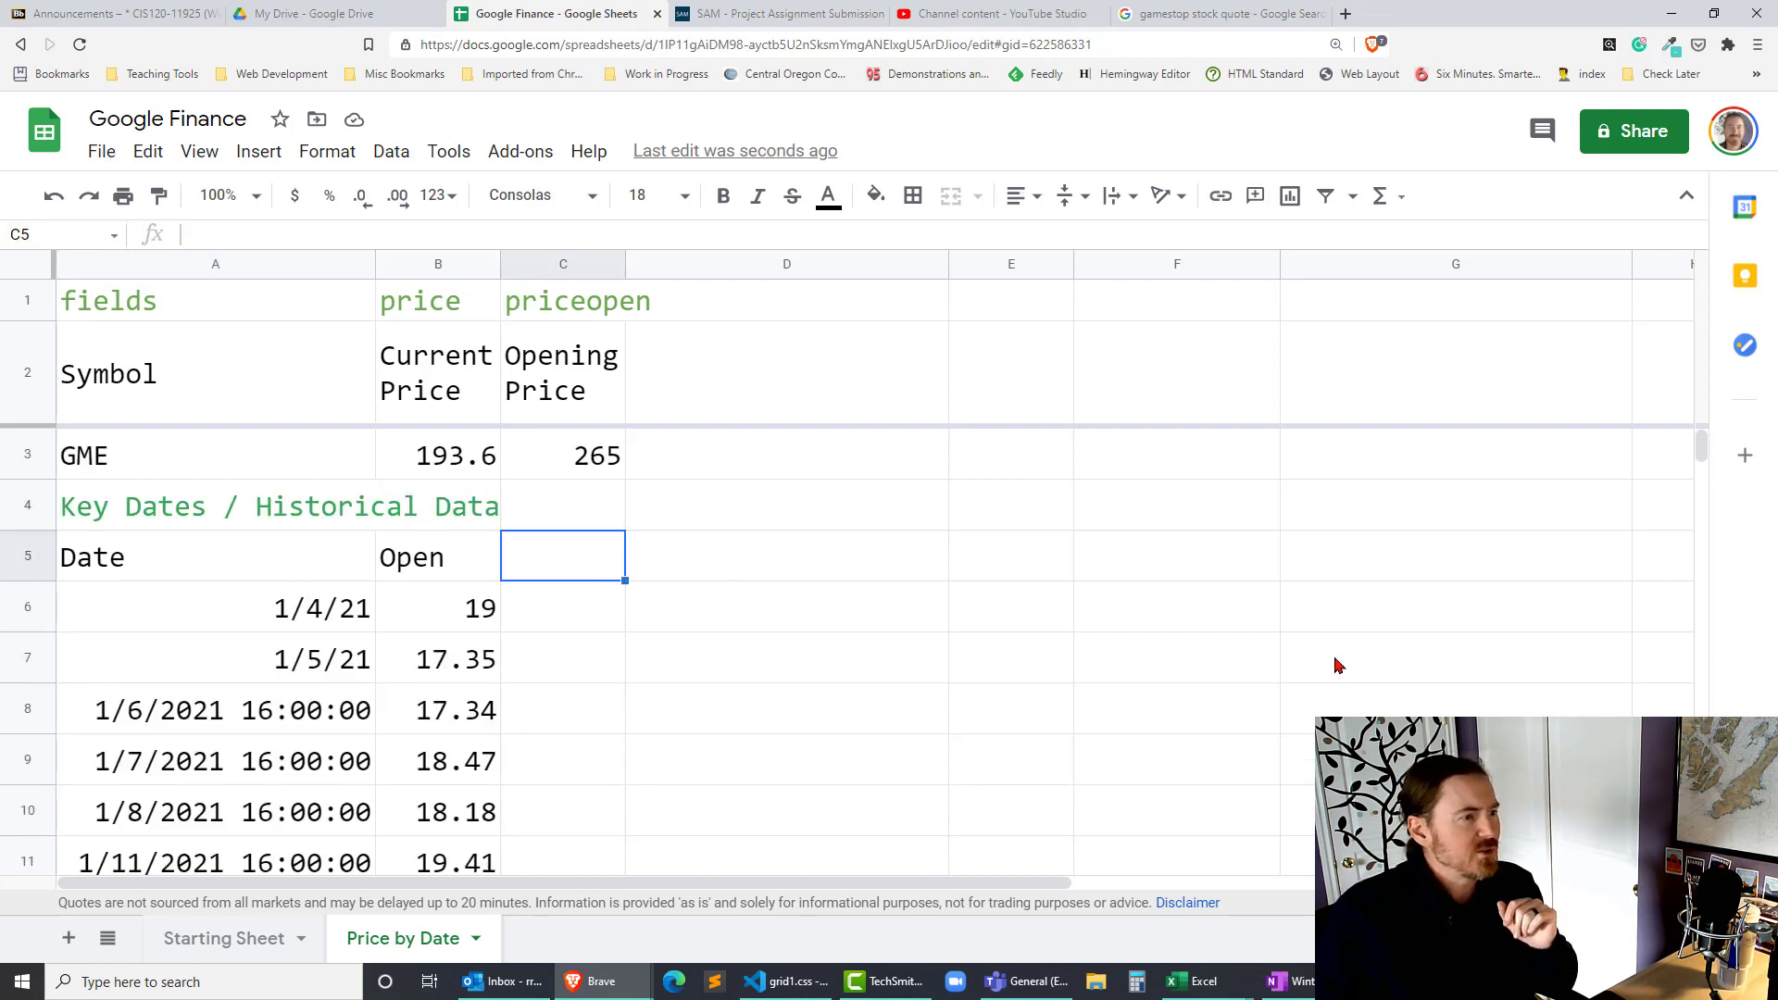
{"action": "type", "text": "=goo"}
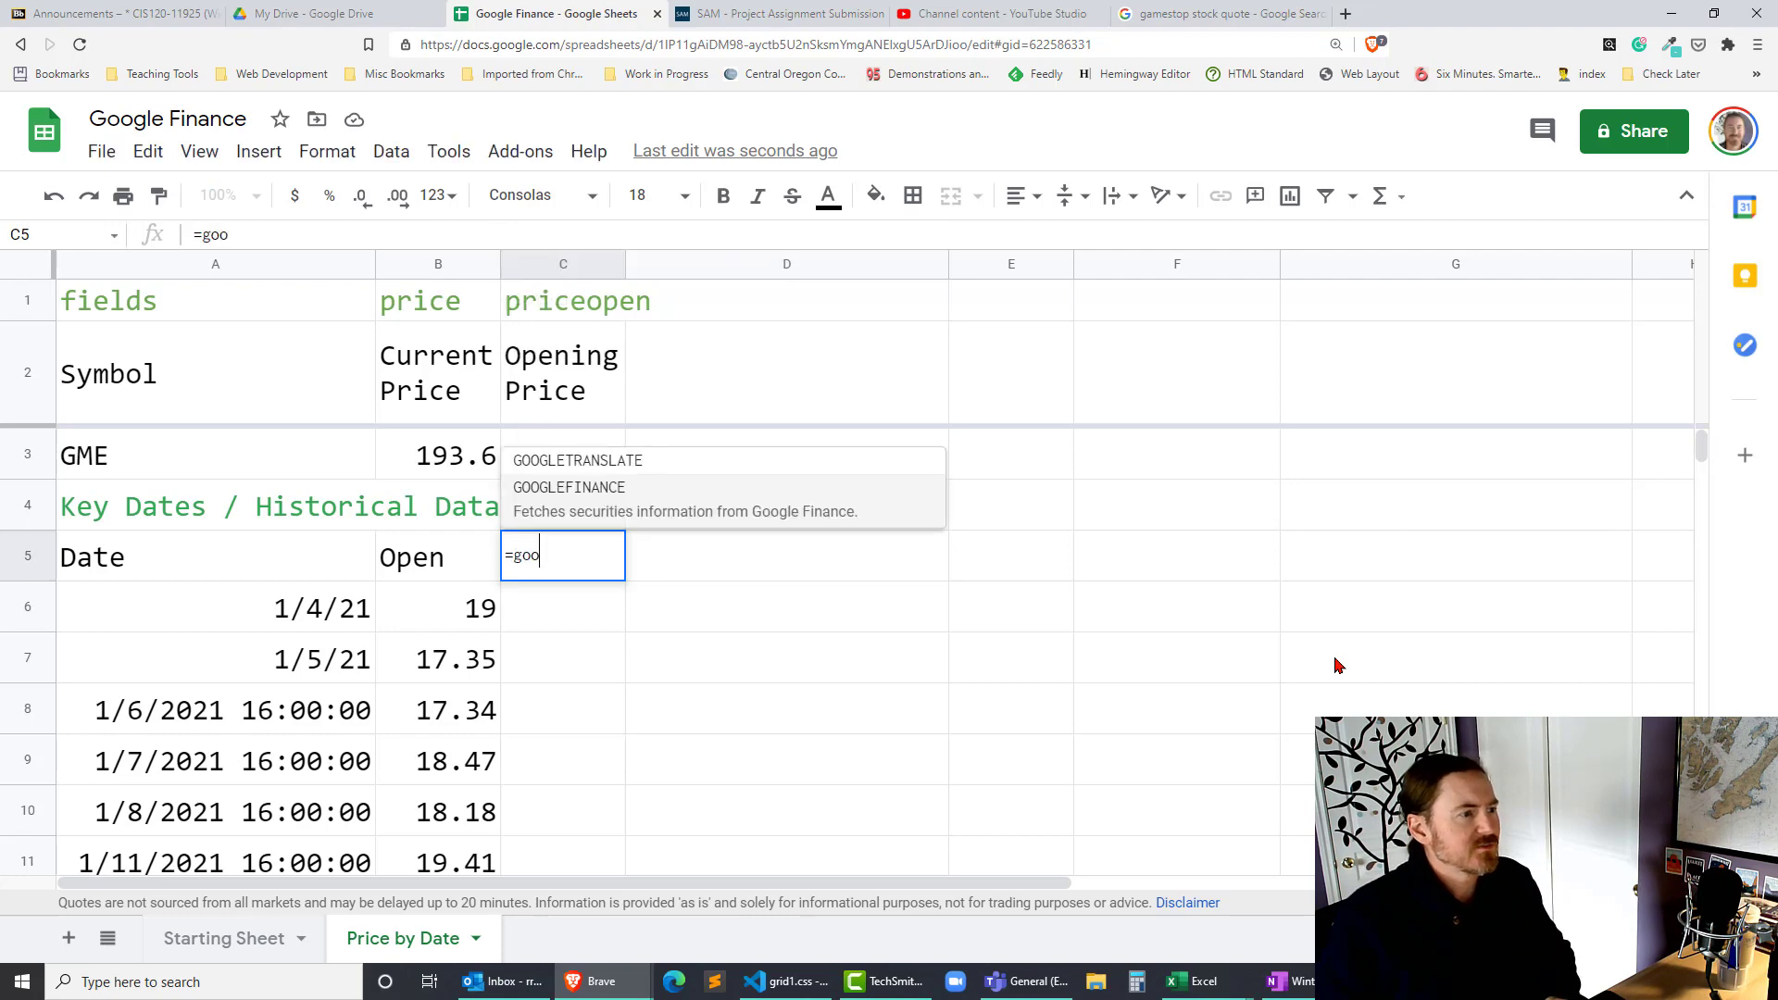
{"action": "key", "text": "Tab"}
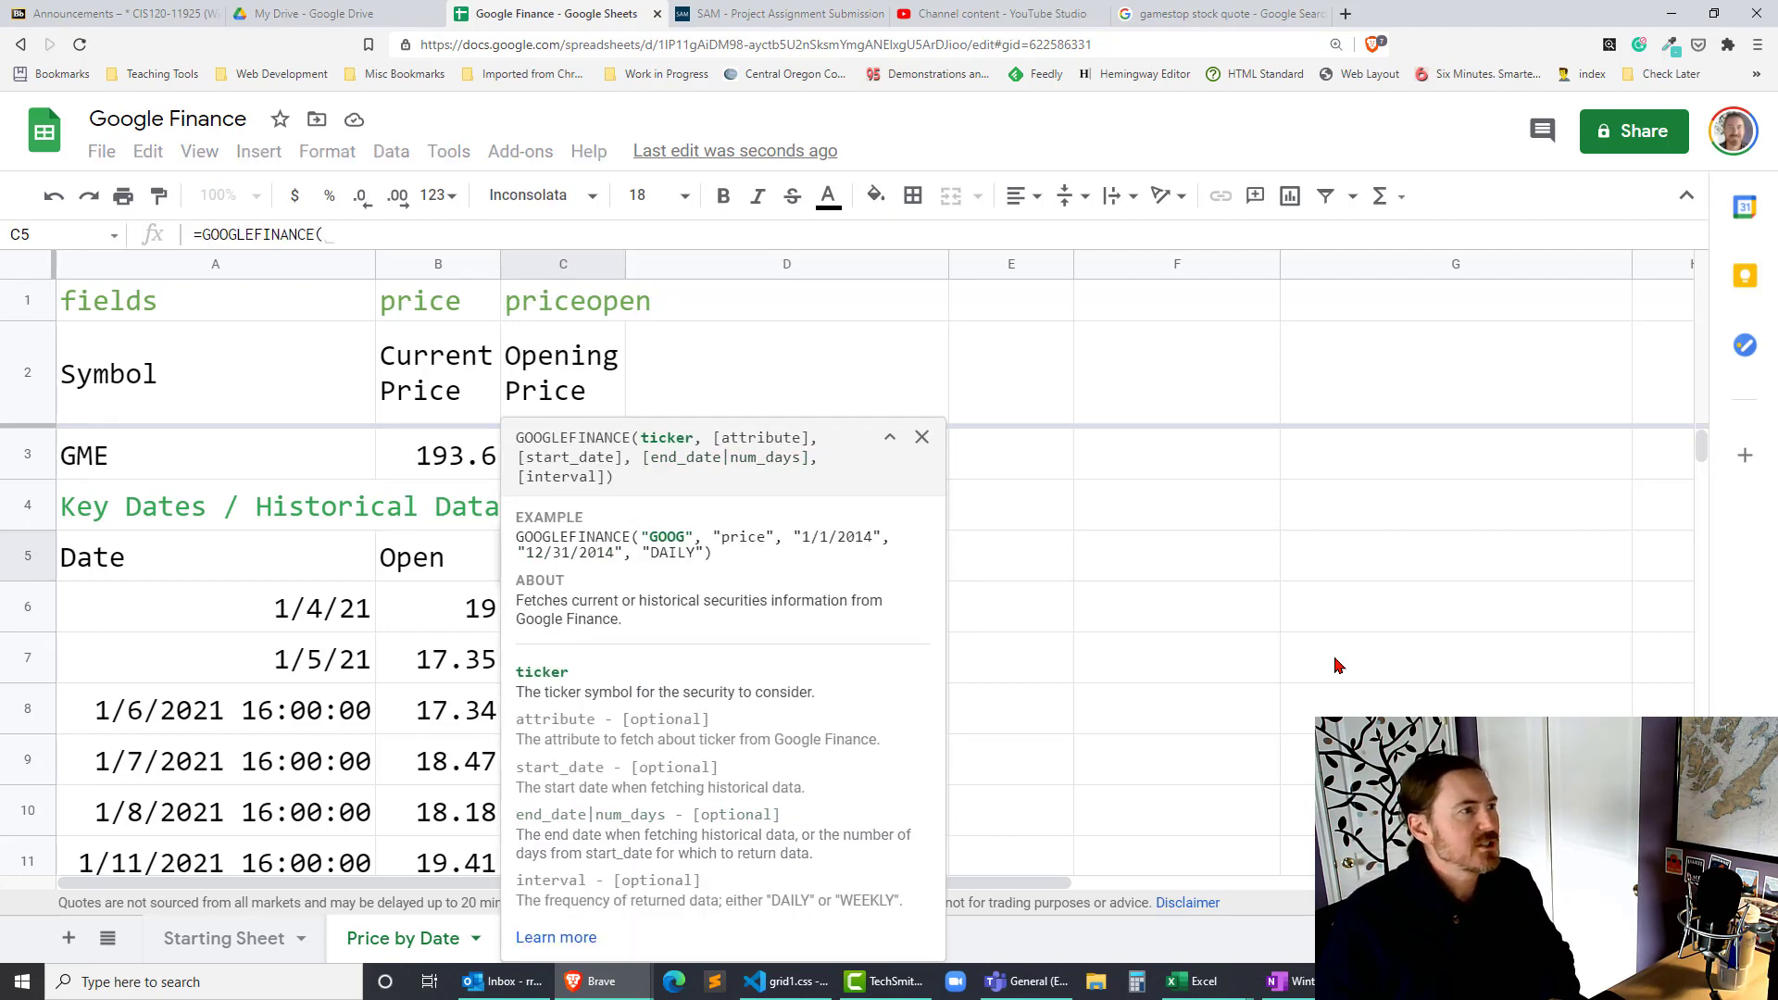
{"action": "type", "text": "A3"}
{"action": "key", "text": "F4"}
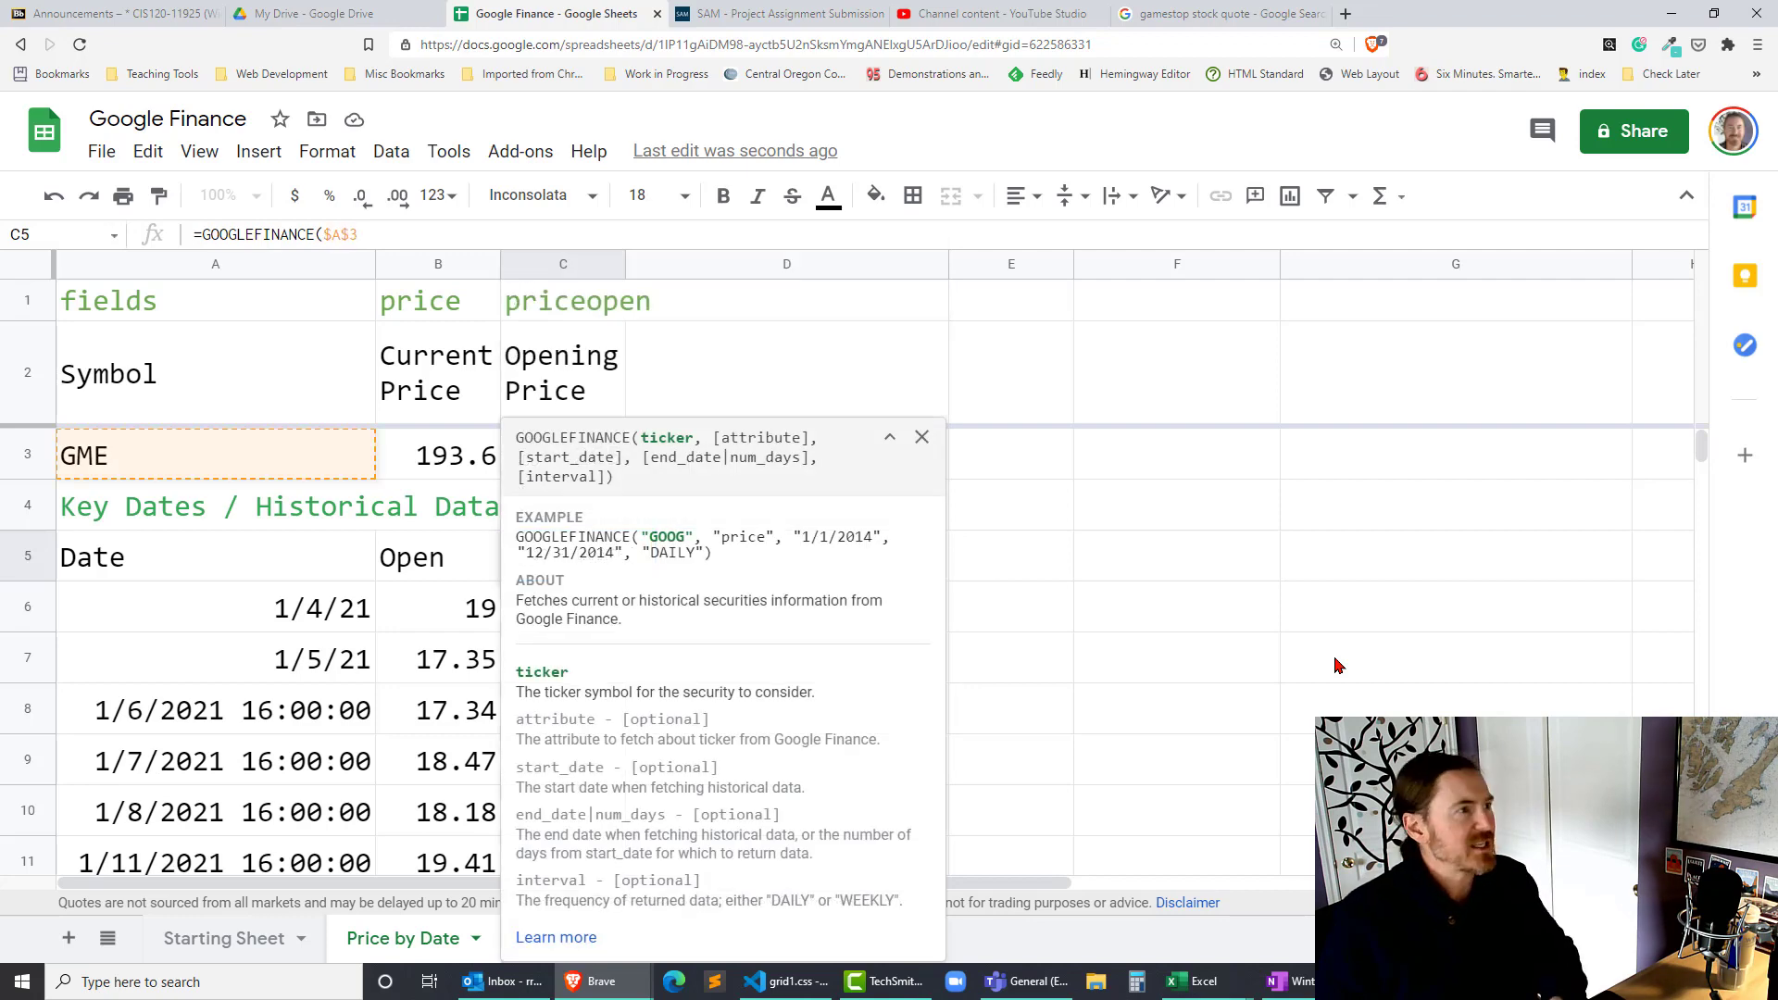
{"action": "type", "text": ","}
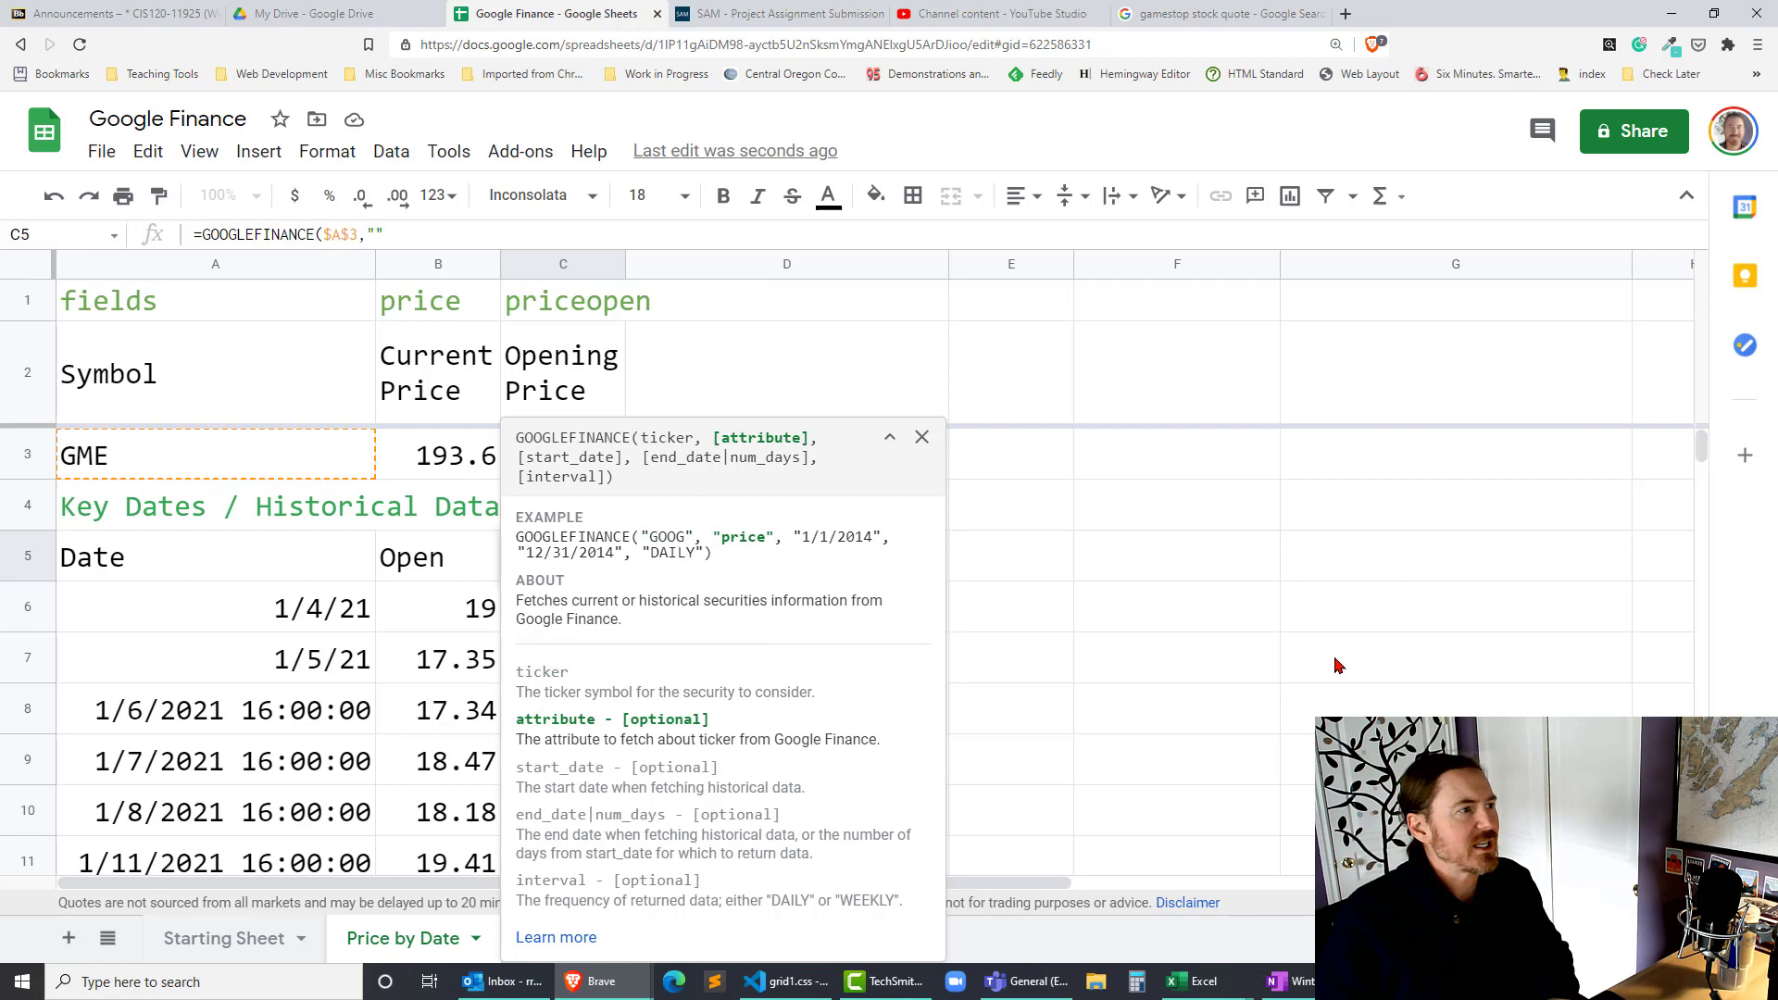
{"action": "type", "text": "\""}
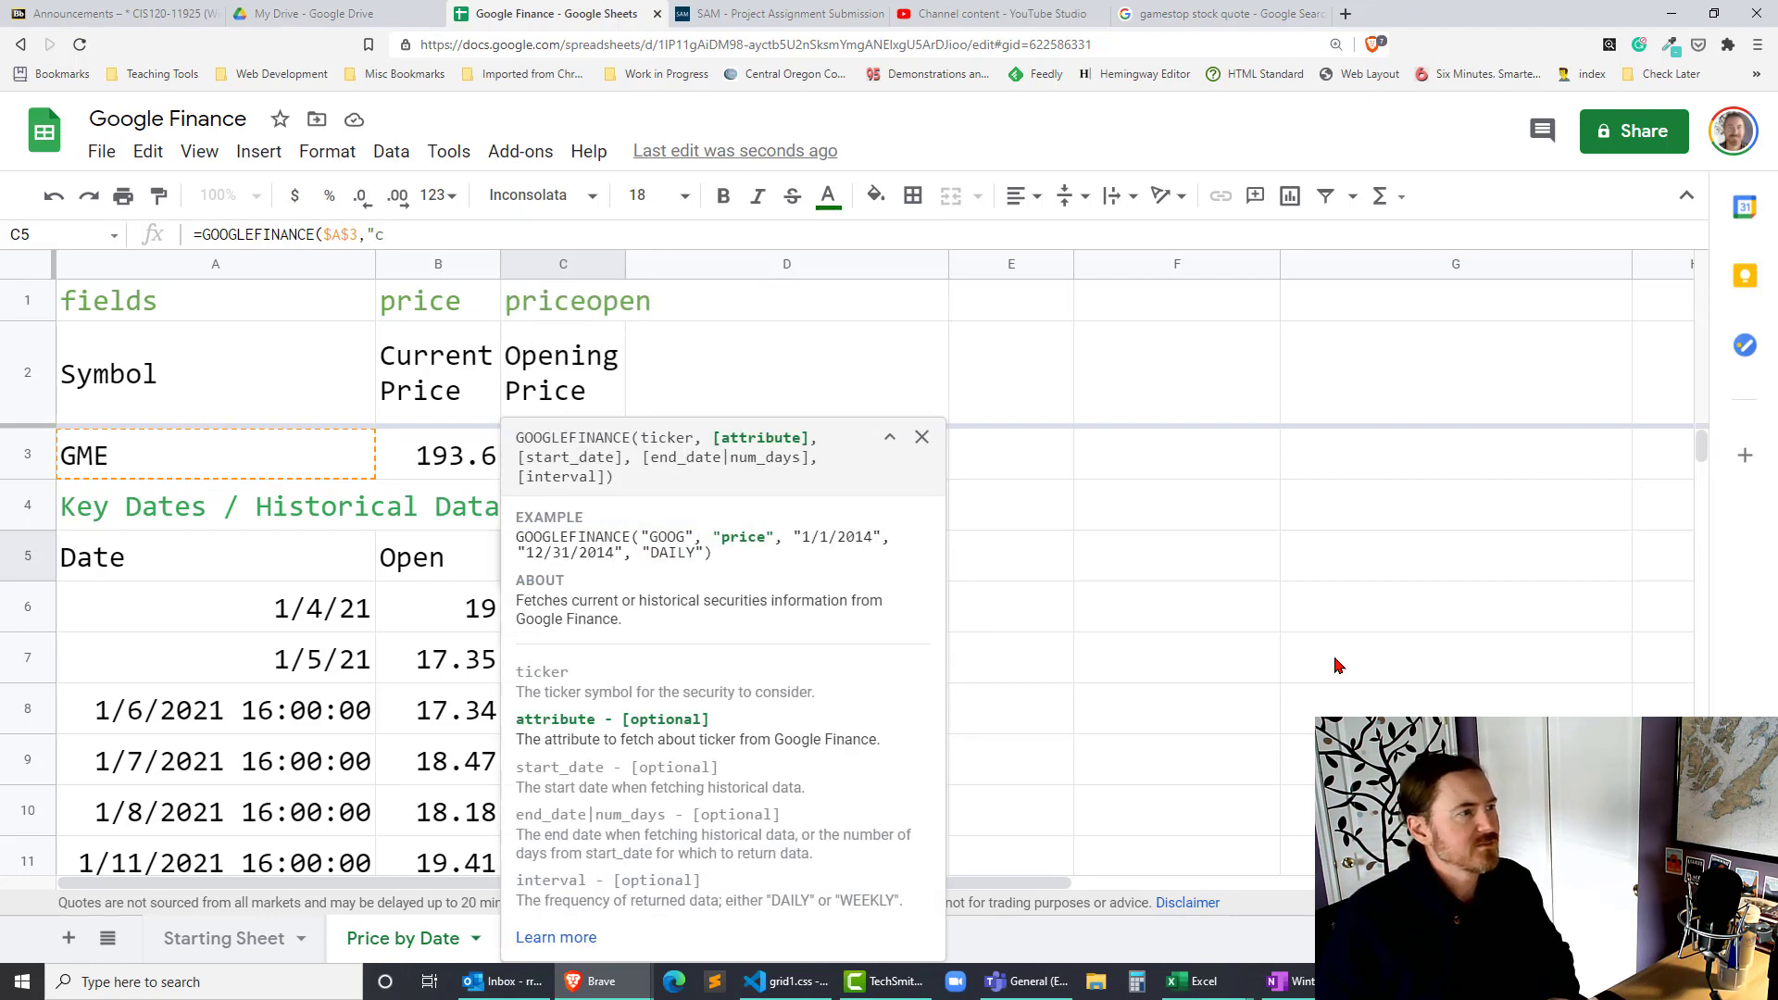
{"action": "type", "text": "close\",\"1/4/2"}
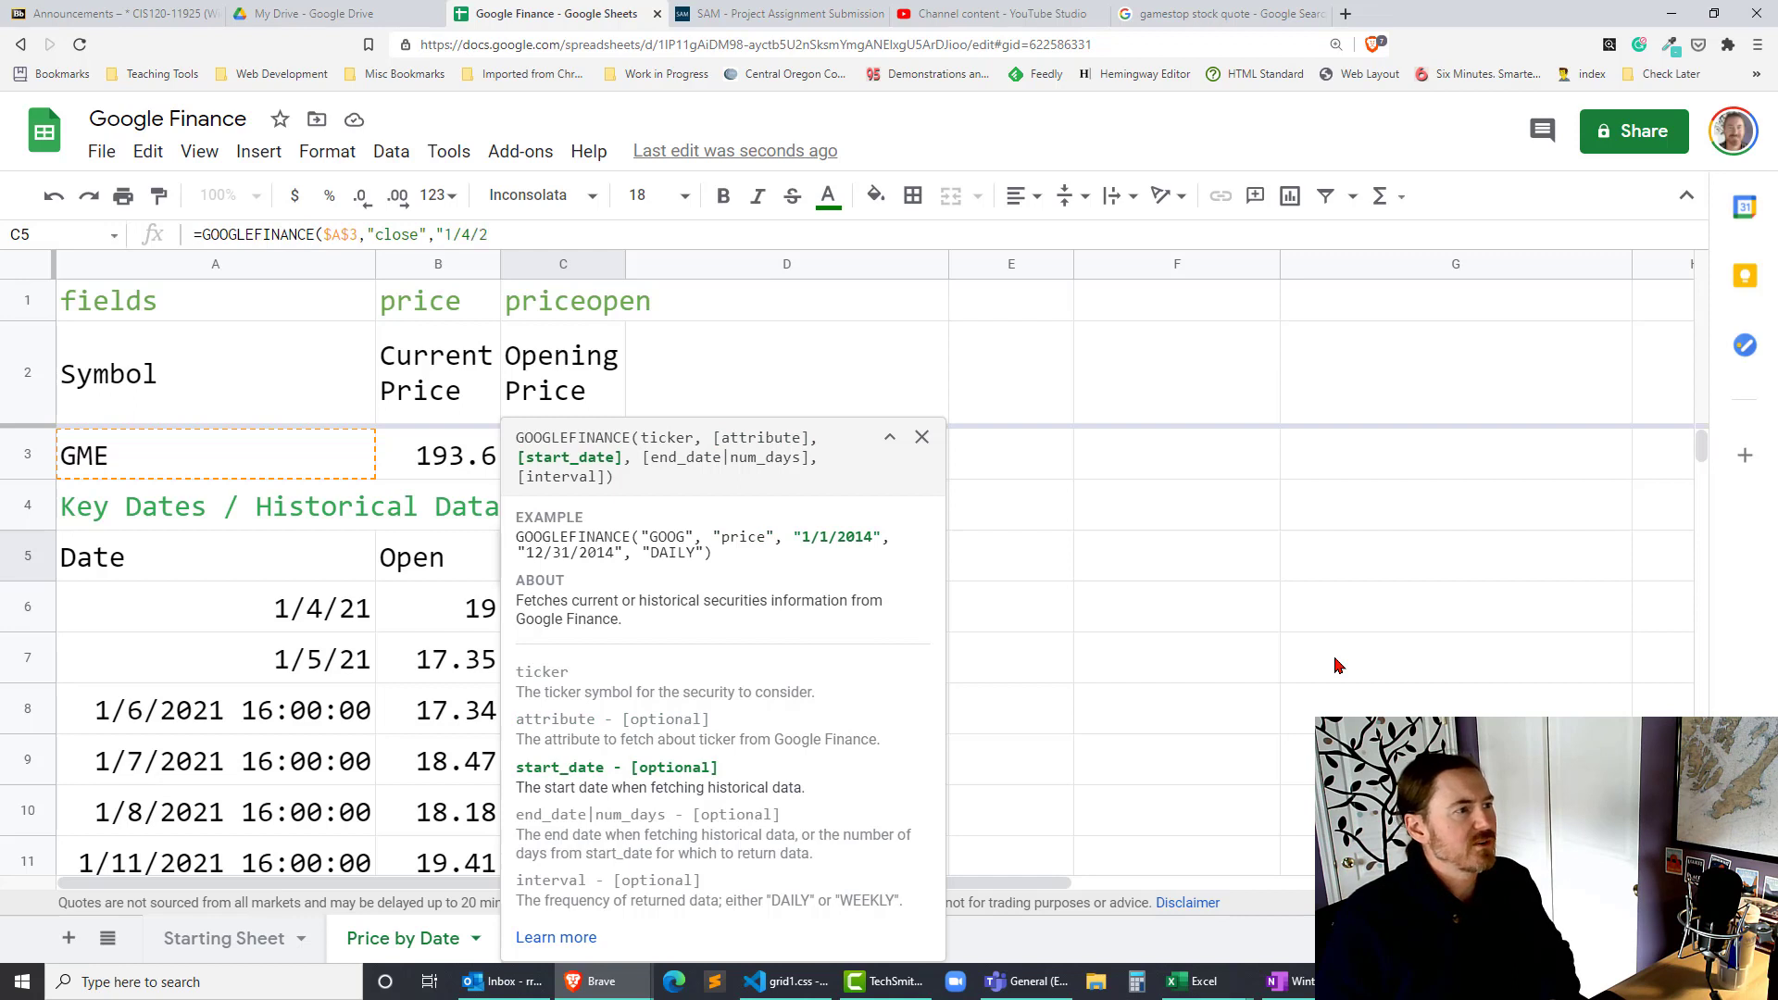
{"action": "type", "text": "1\","}
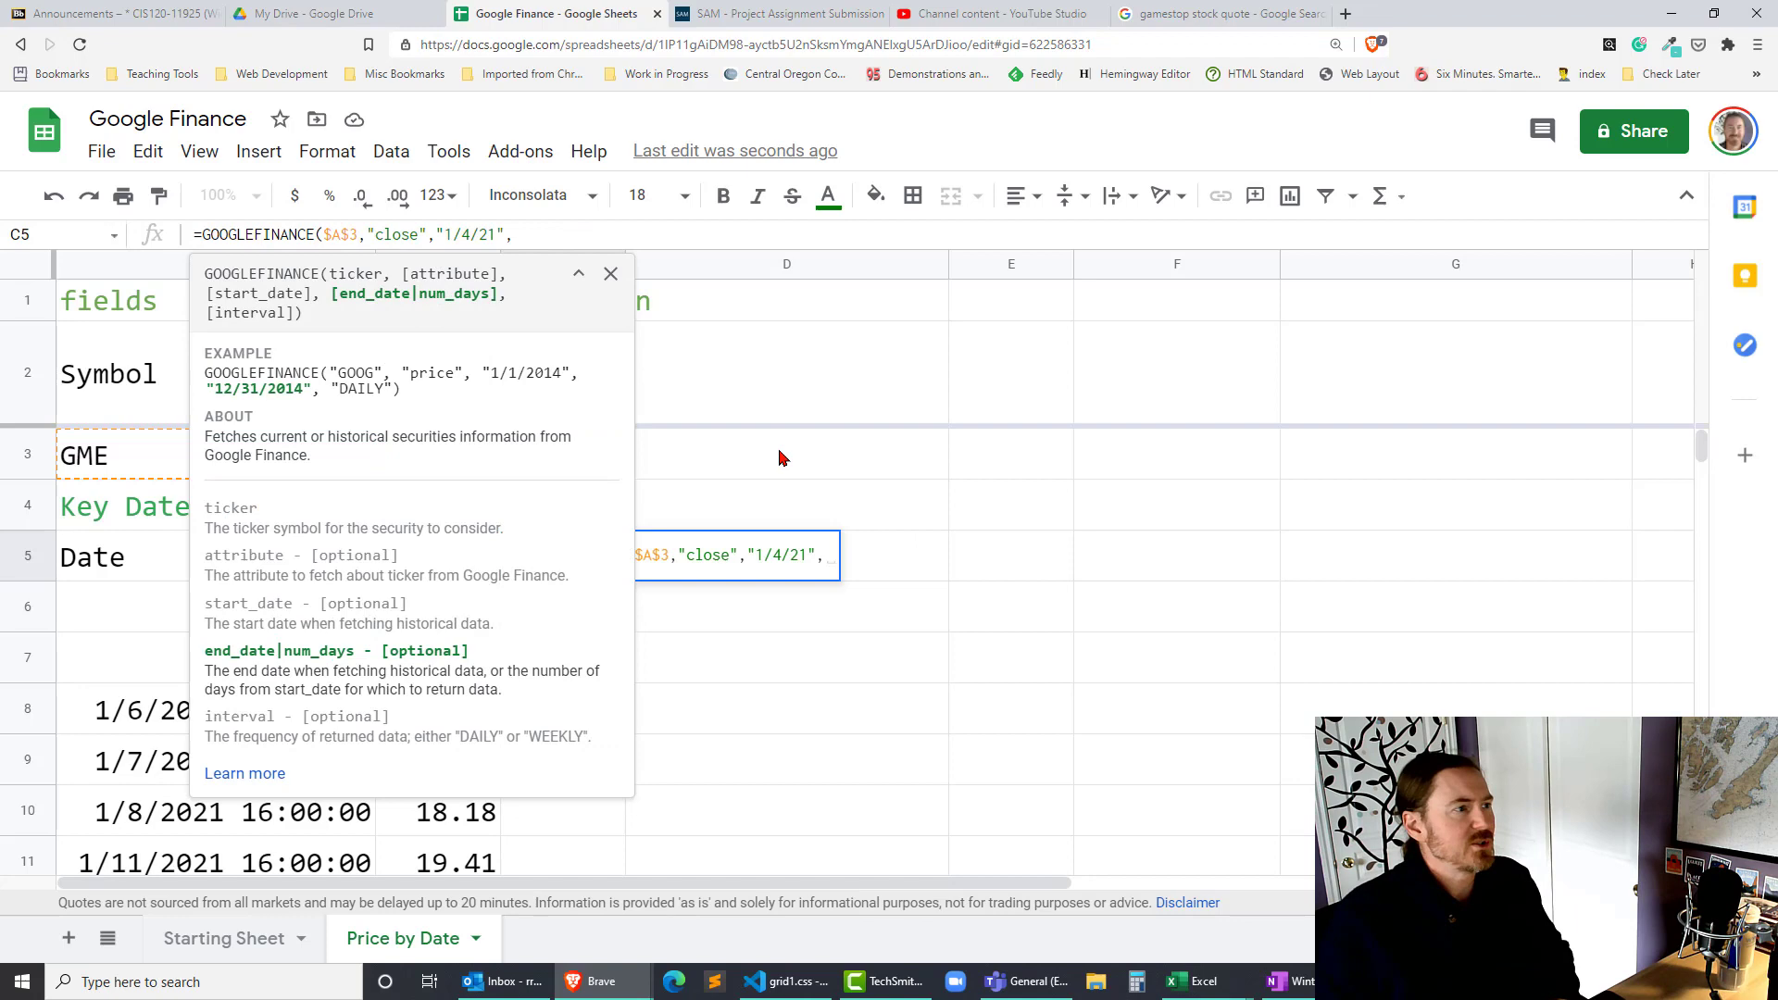
{"action": "type", "text": "\"1/31"}
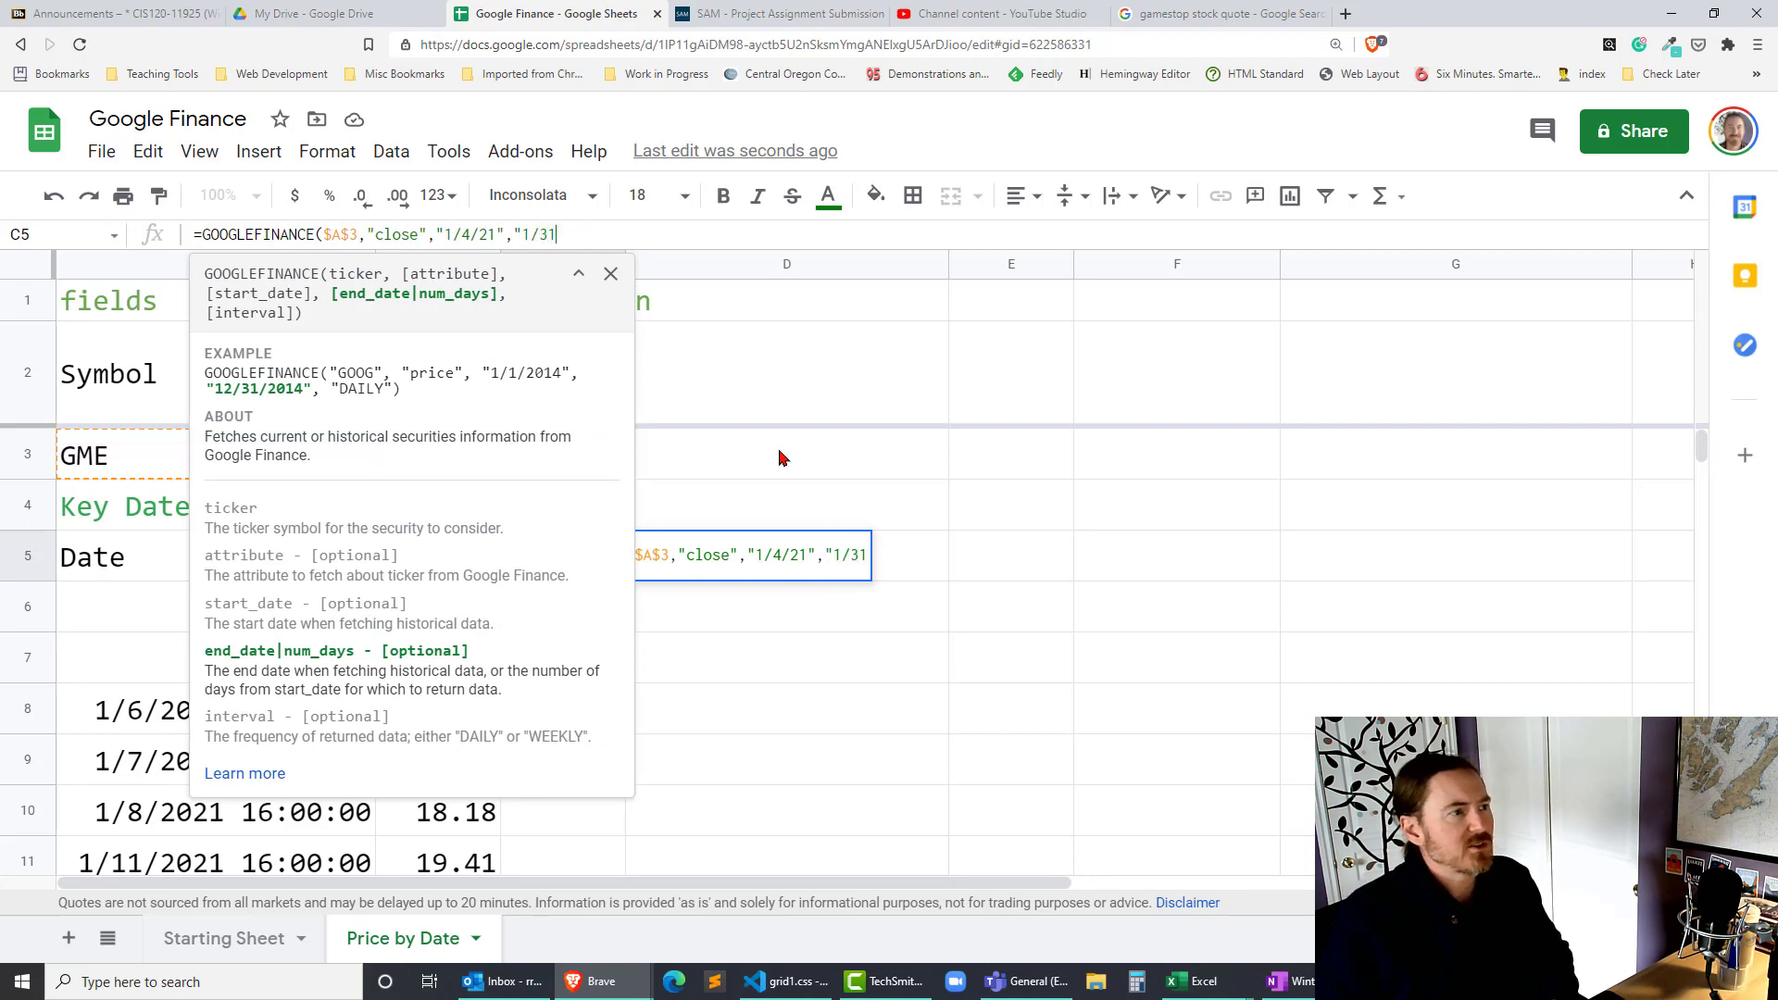
{"action": "type", "text": "/21\""}
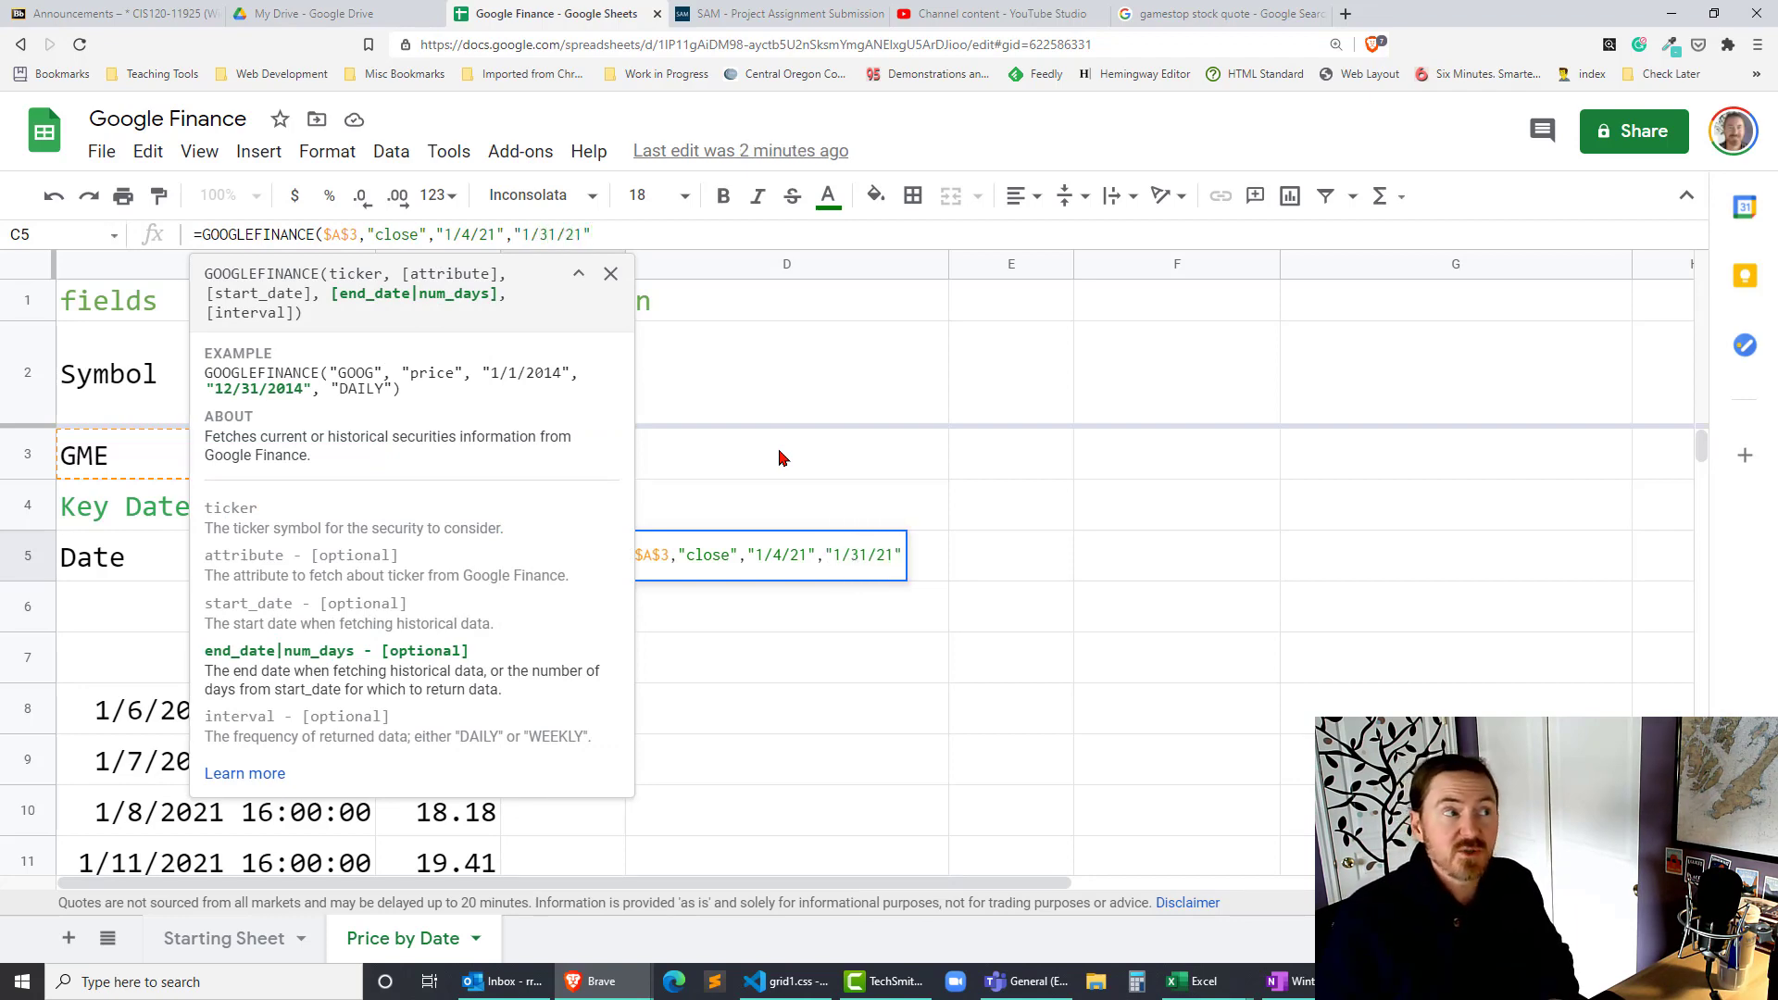
{"action": "type", "text": ")"}
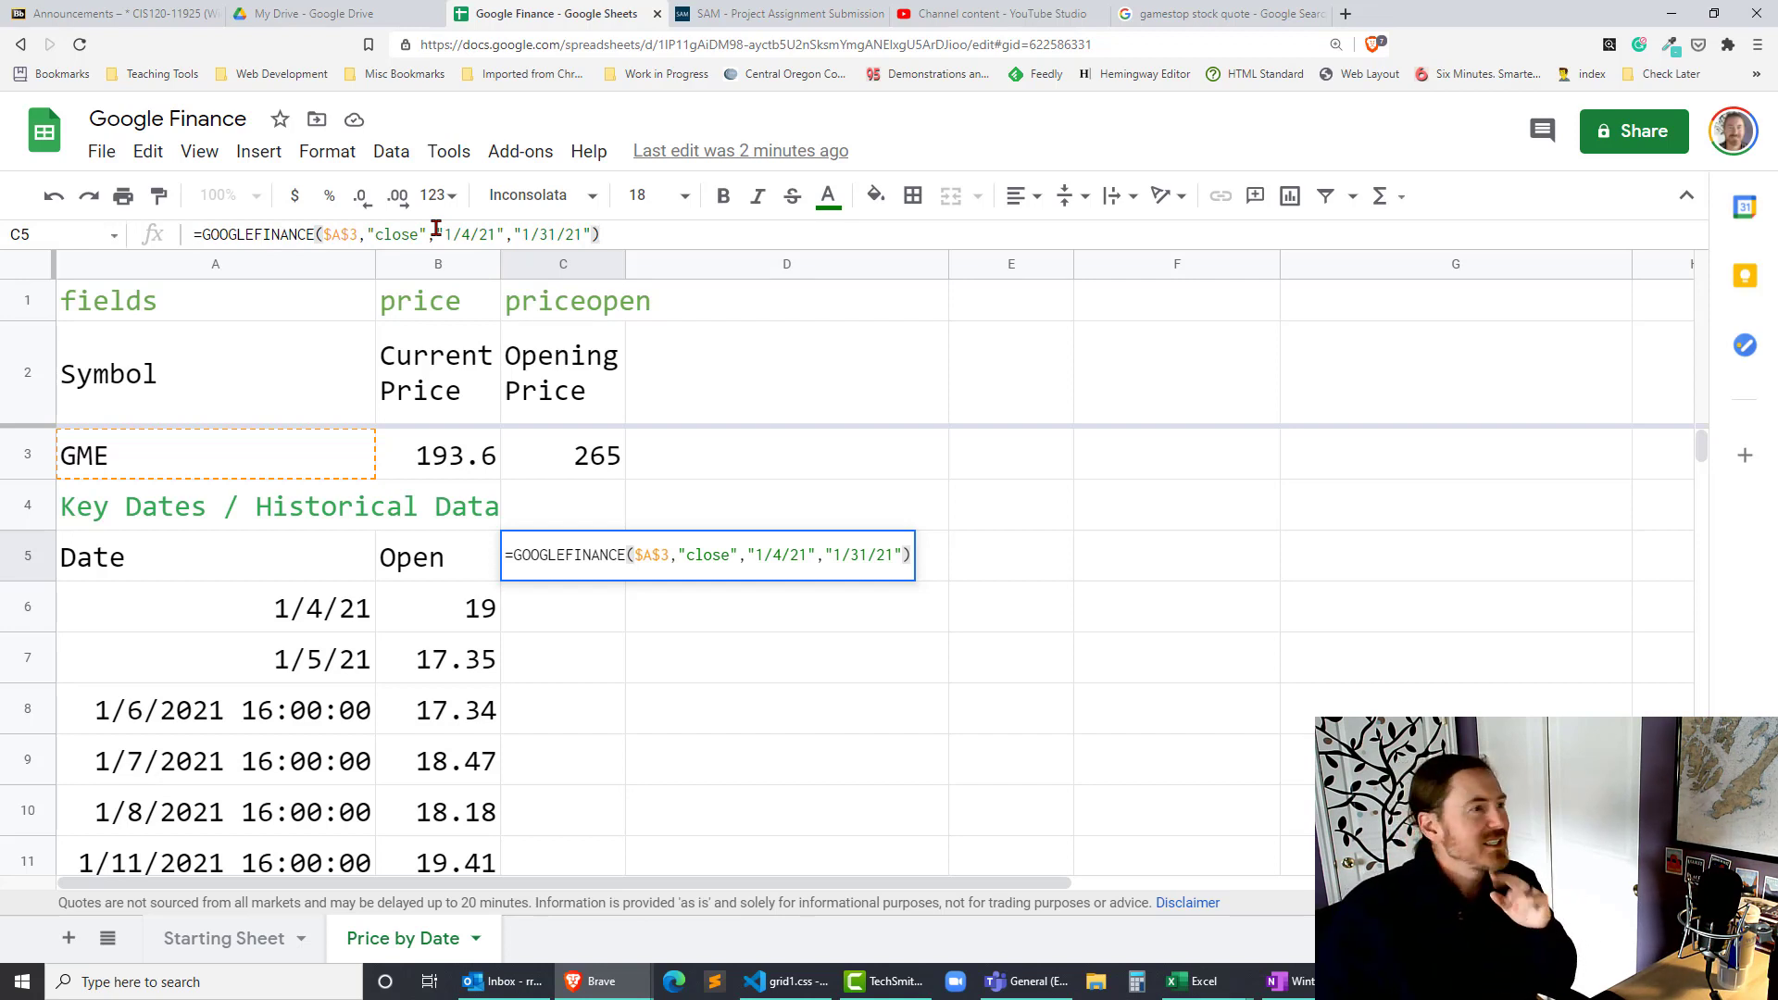
Replace C5's quoted dates with date(2021,1,4) and date(2021,1,31).
{"action": "left_click_drag", "start_coordinate": [435, 229], "coordinate": [593, 234]}
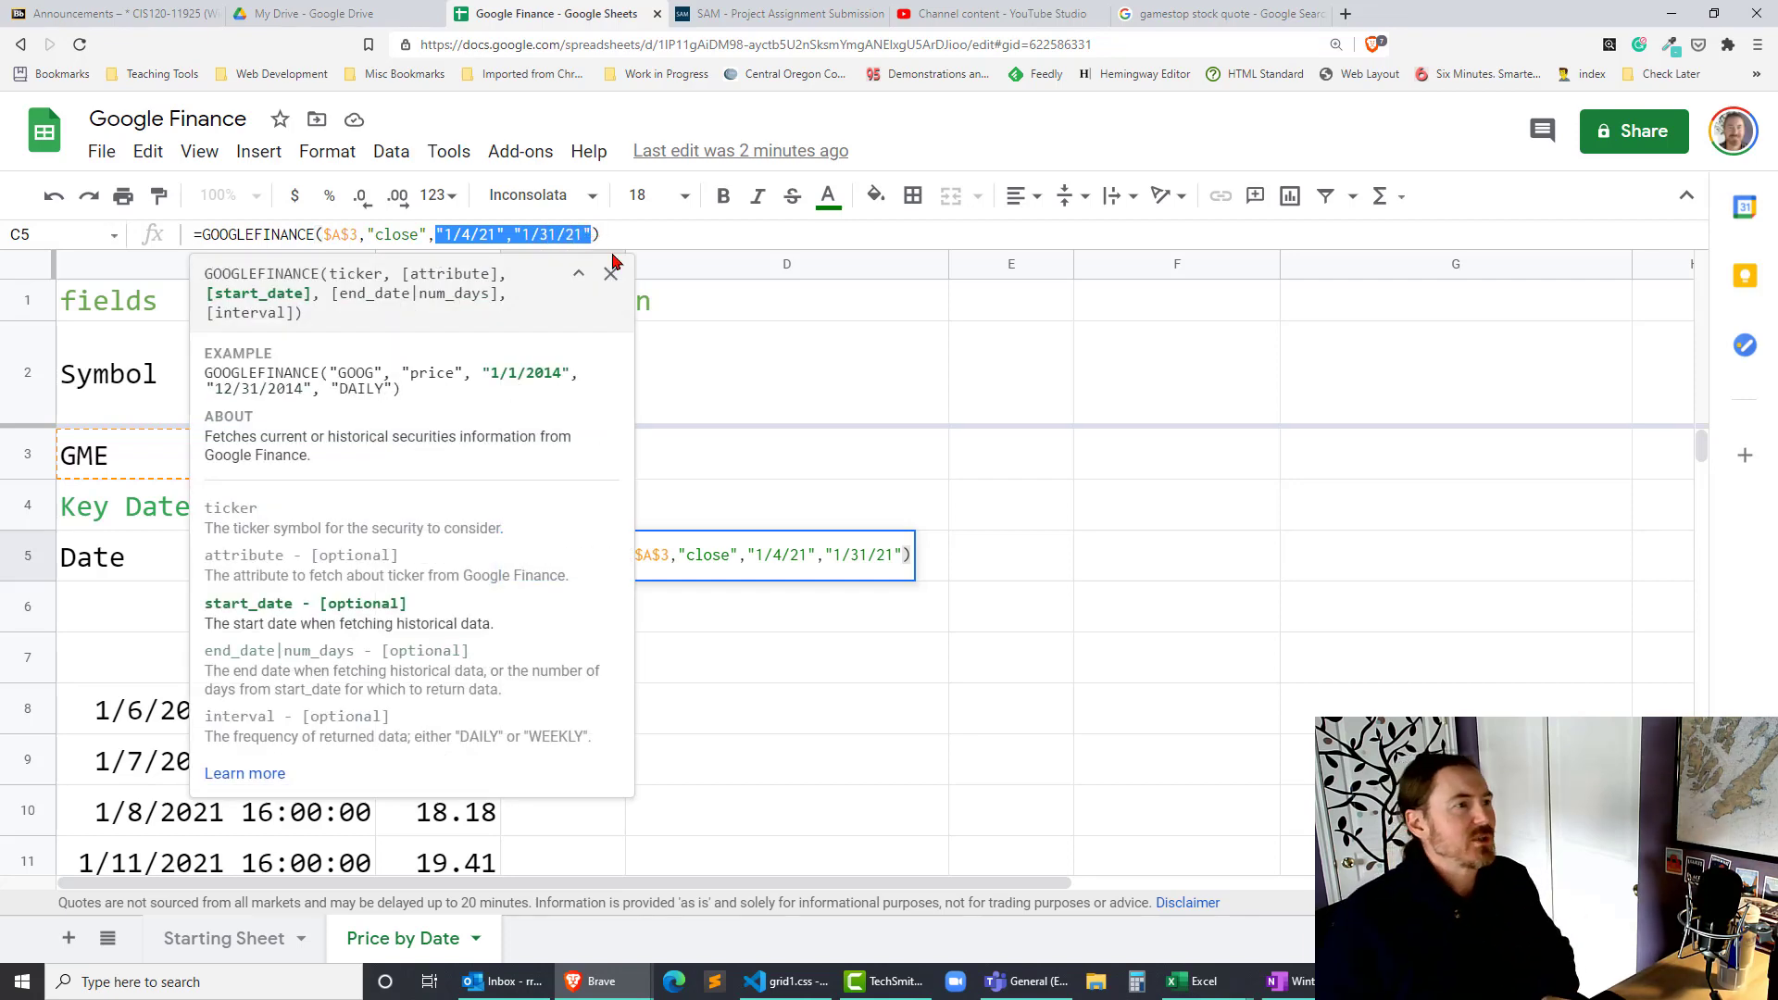
{"action": "type", "text": "date("}
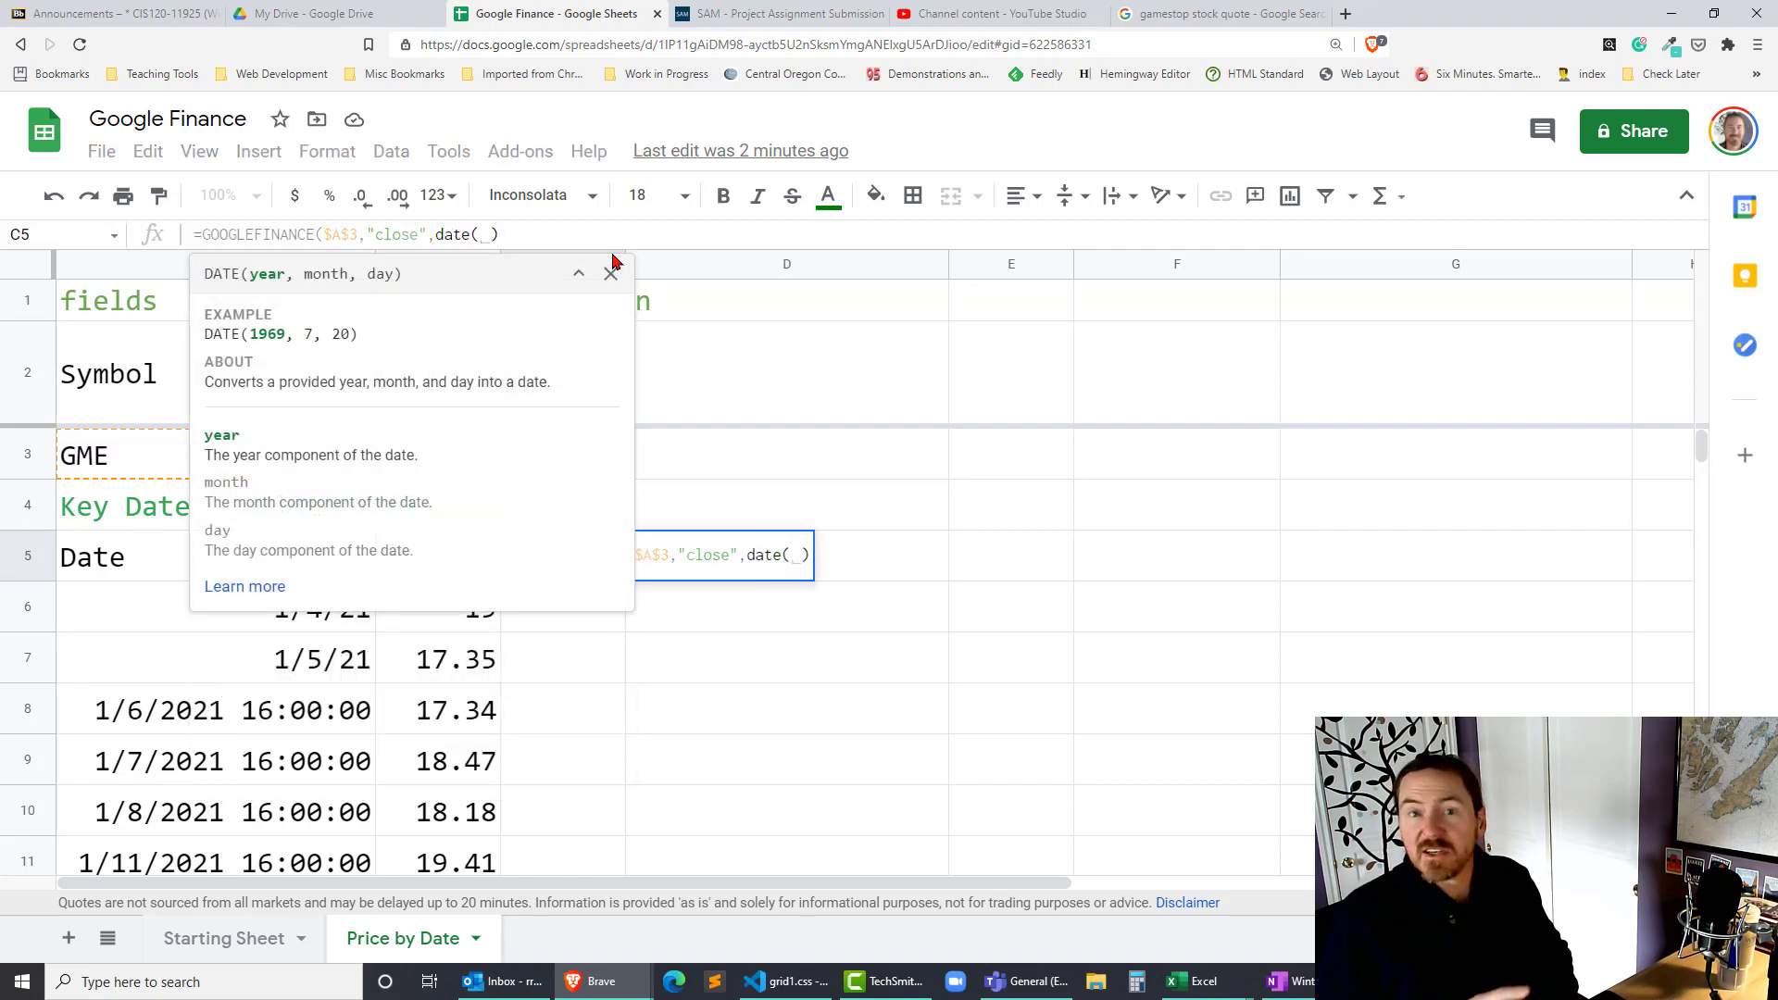
{"action": "type", "text": "2021, "}
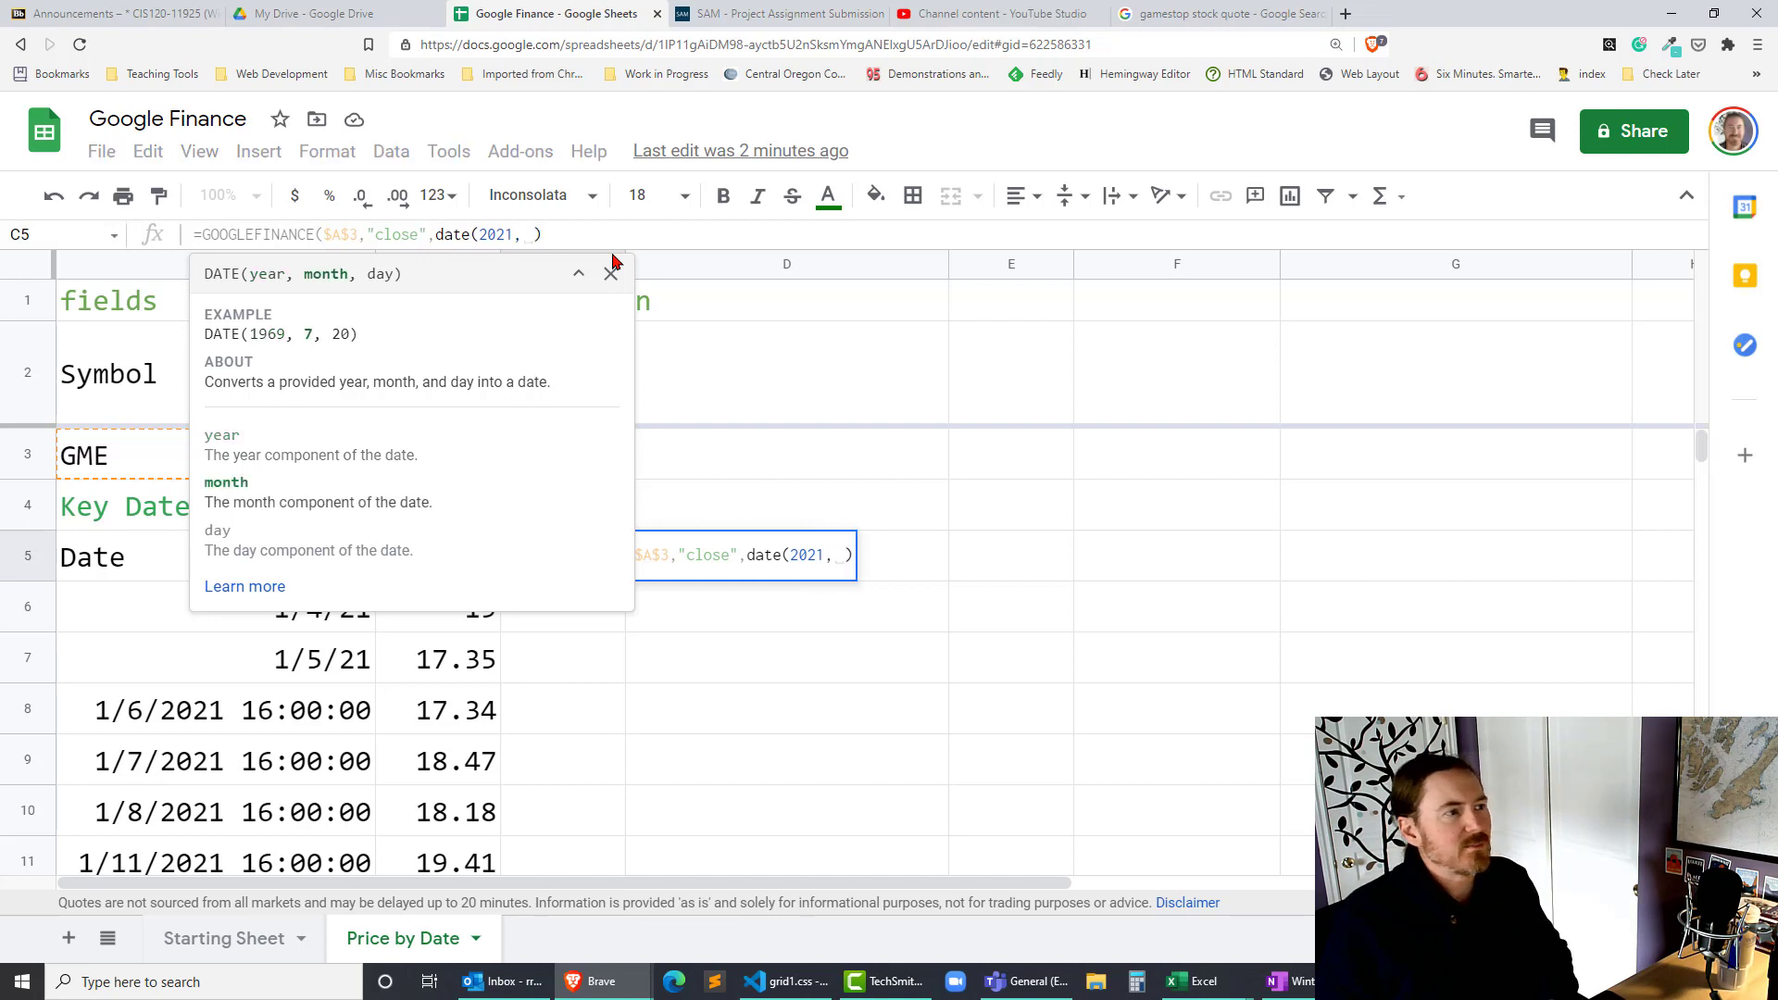
{"action": "type", "text": "1,"}
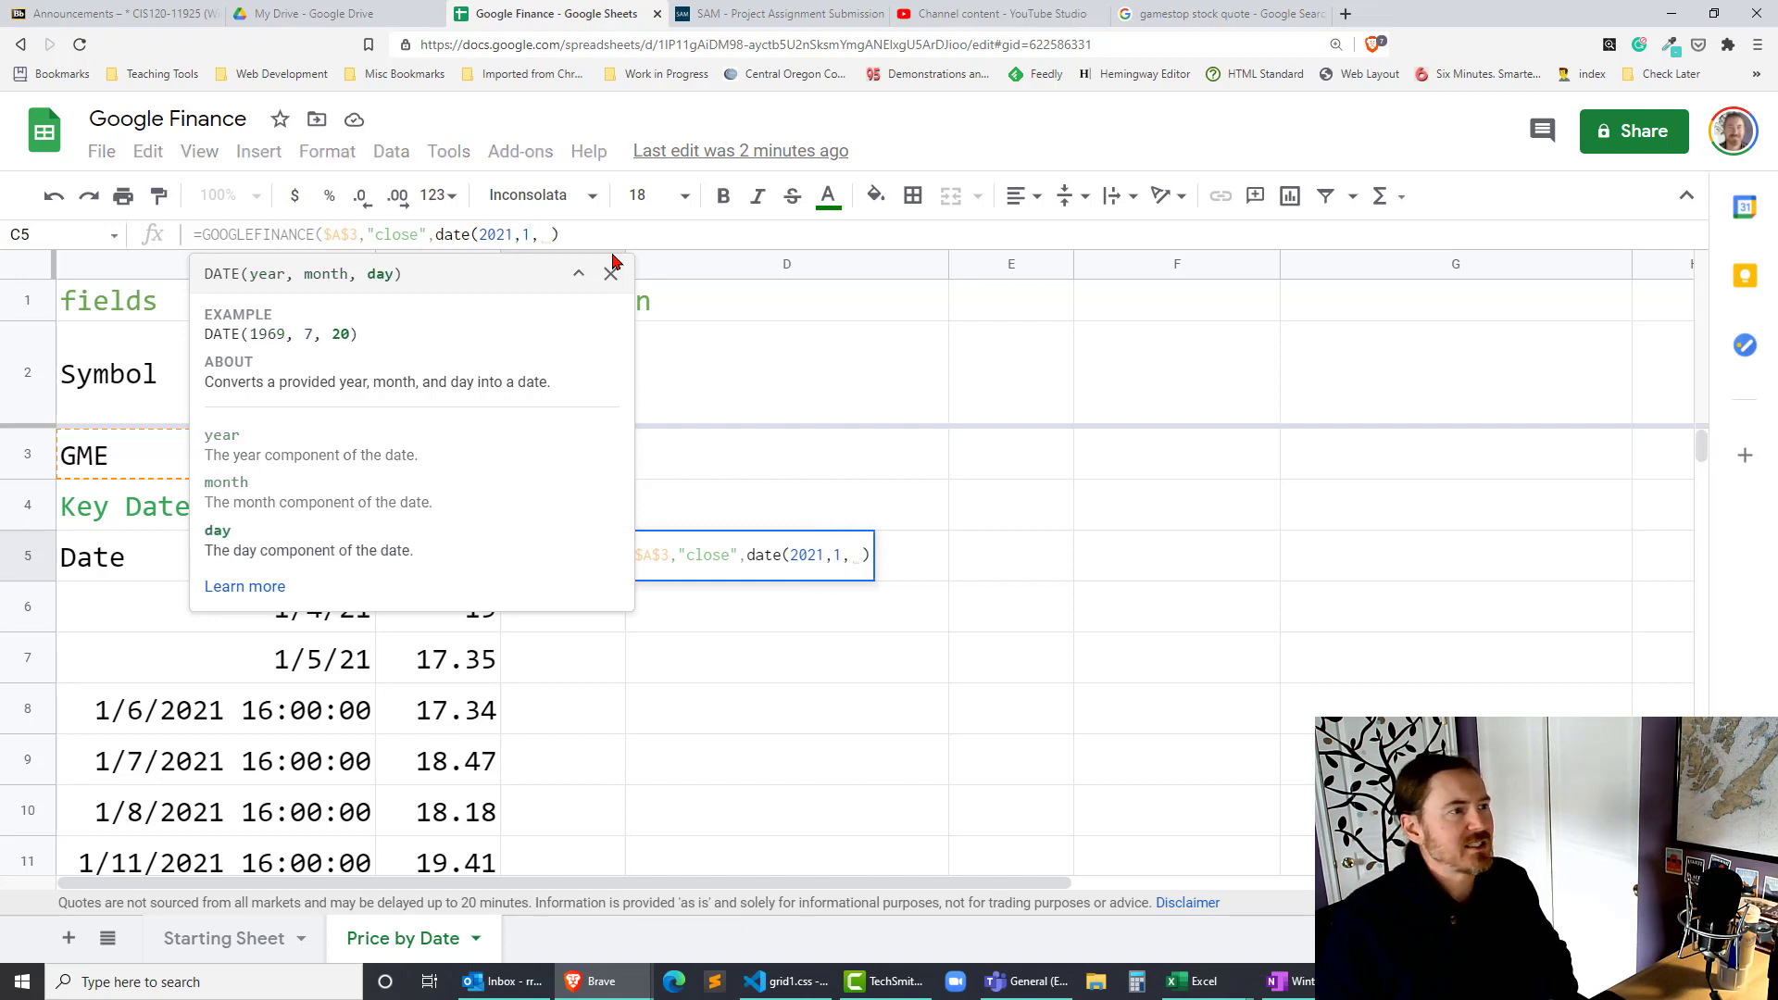
{"action": "type", "text": "4),"}
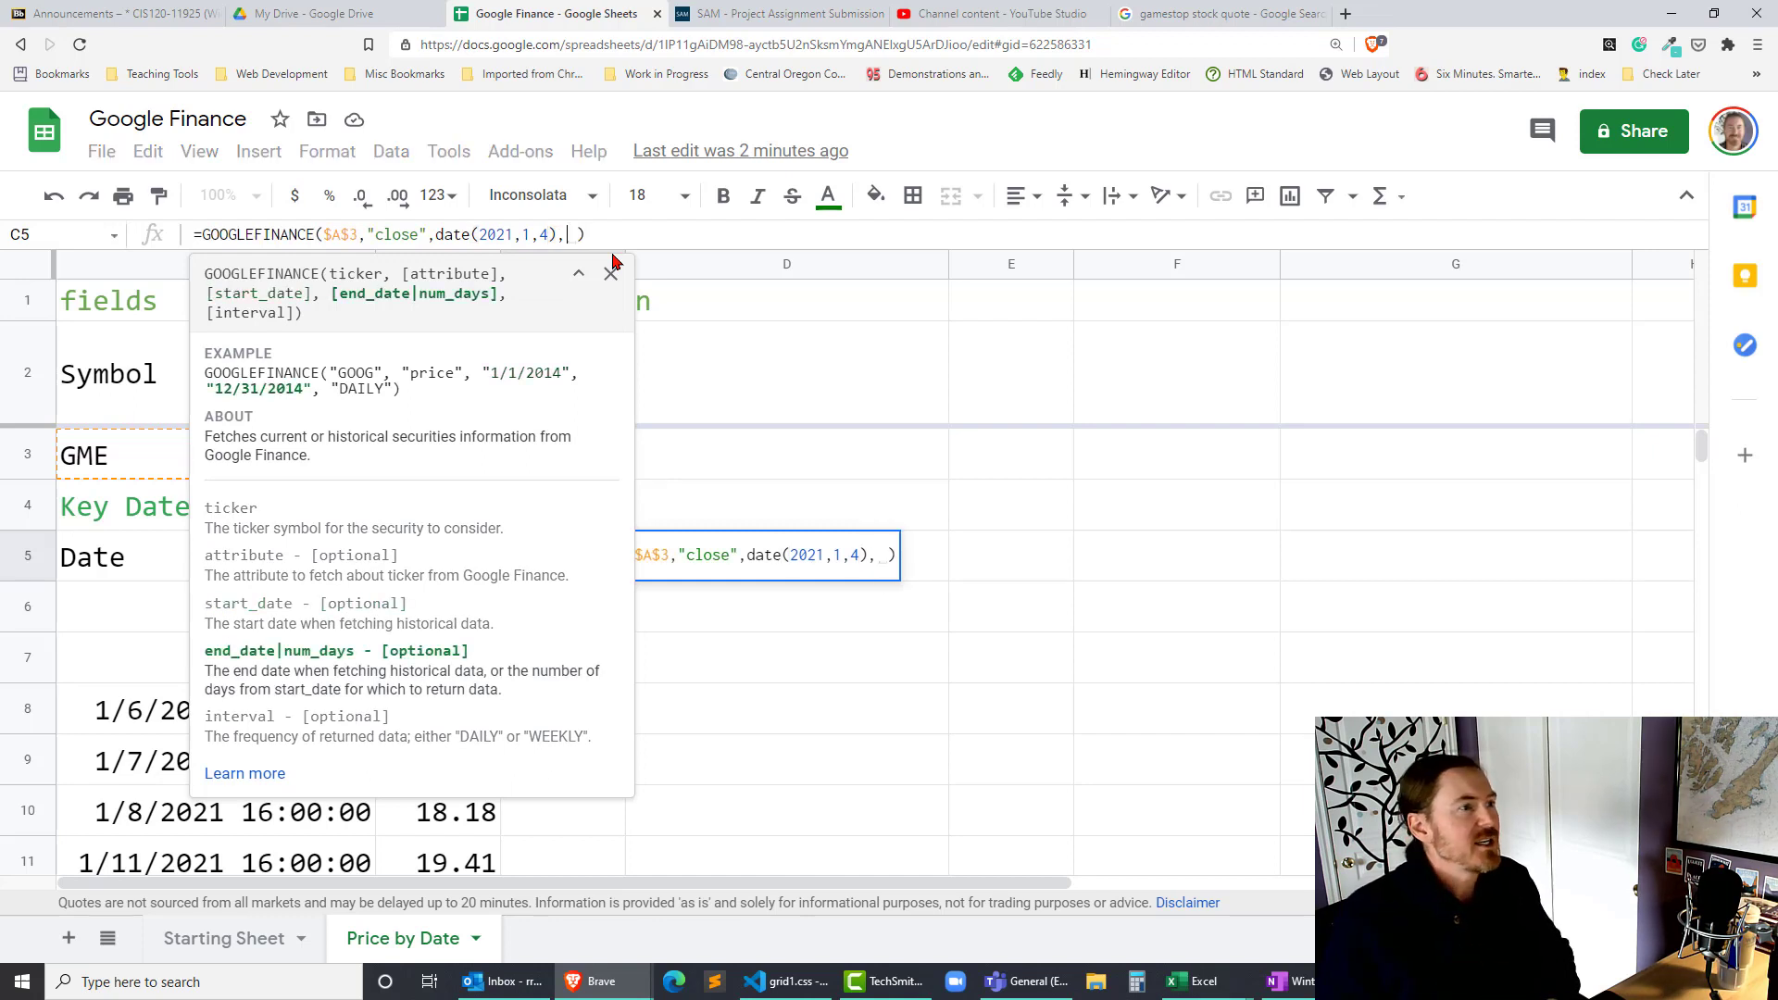
{"action": "key", "text": "BackSpace"}
{"action": "type", "text": "date(202"}
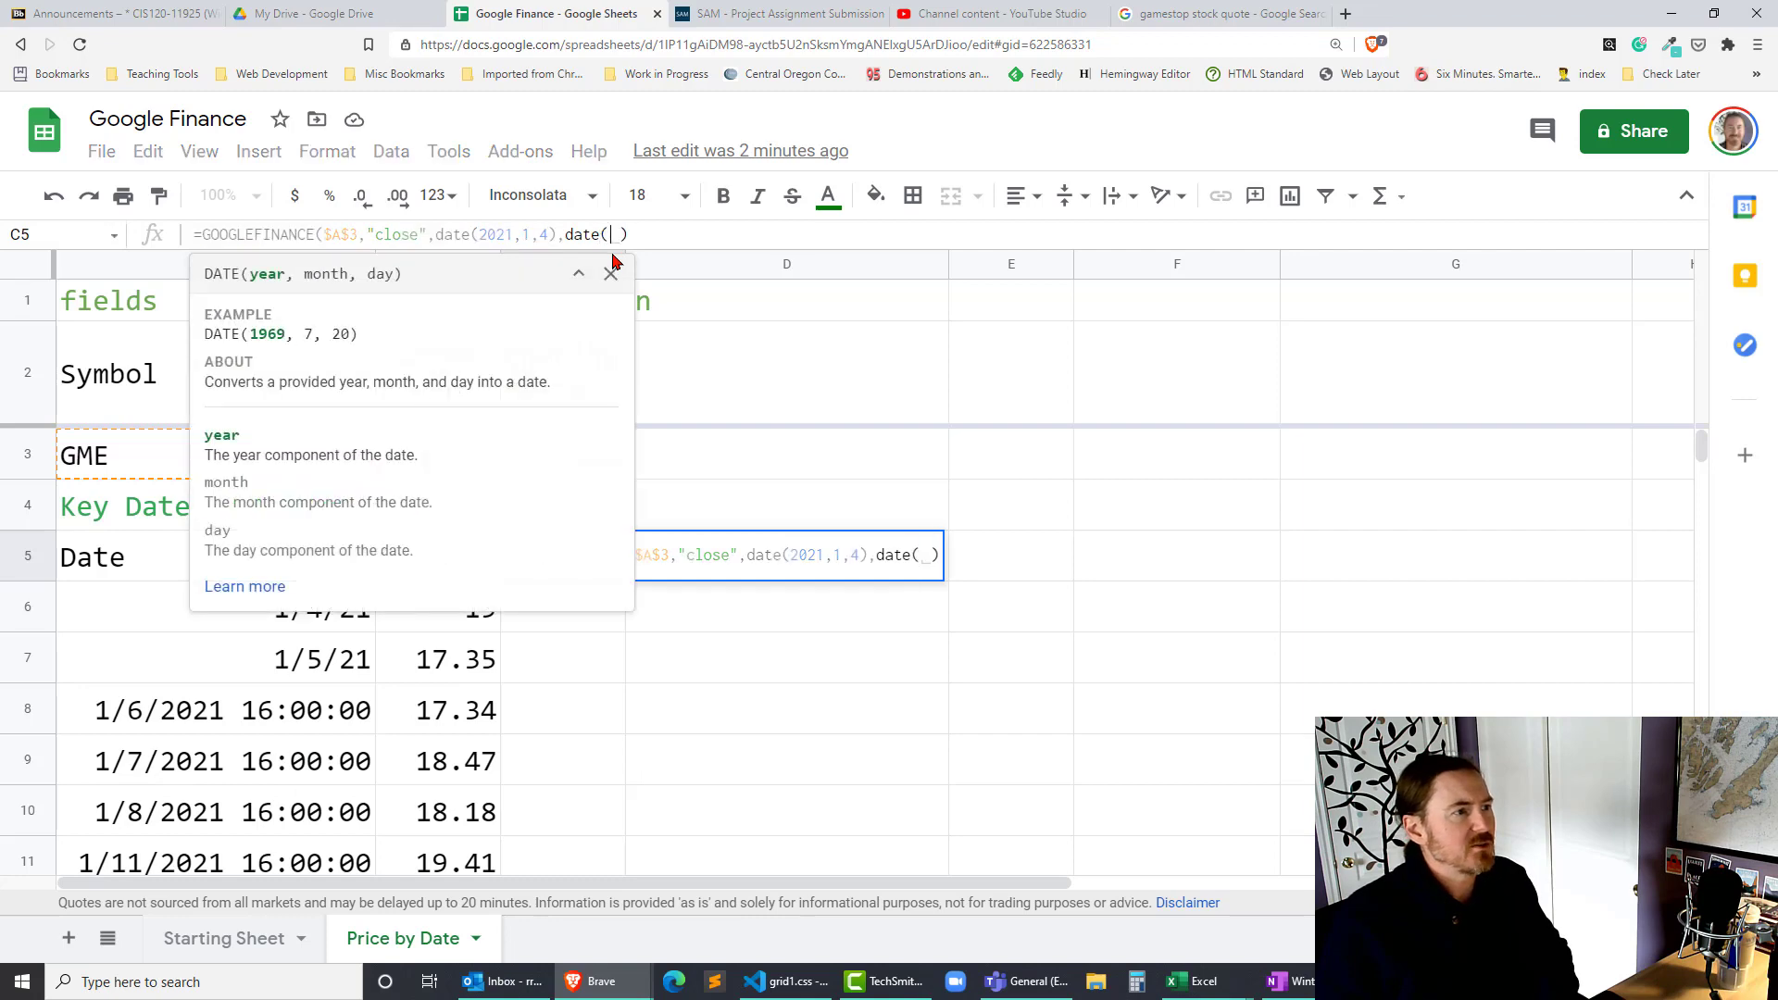
{"action": "type", "text": "1,1,"}
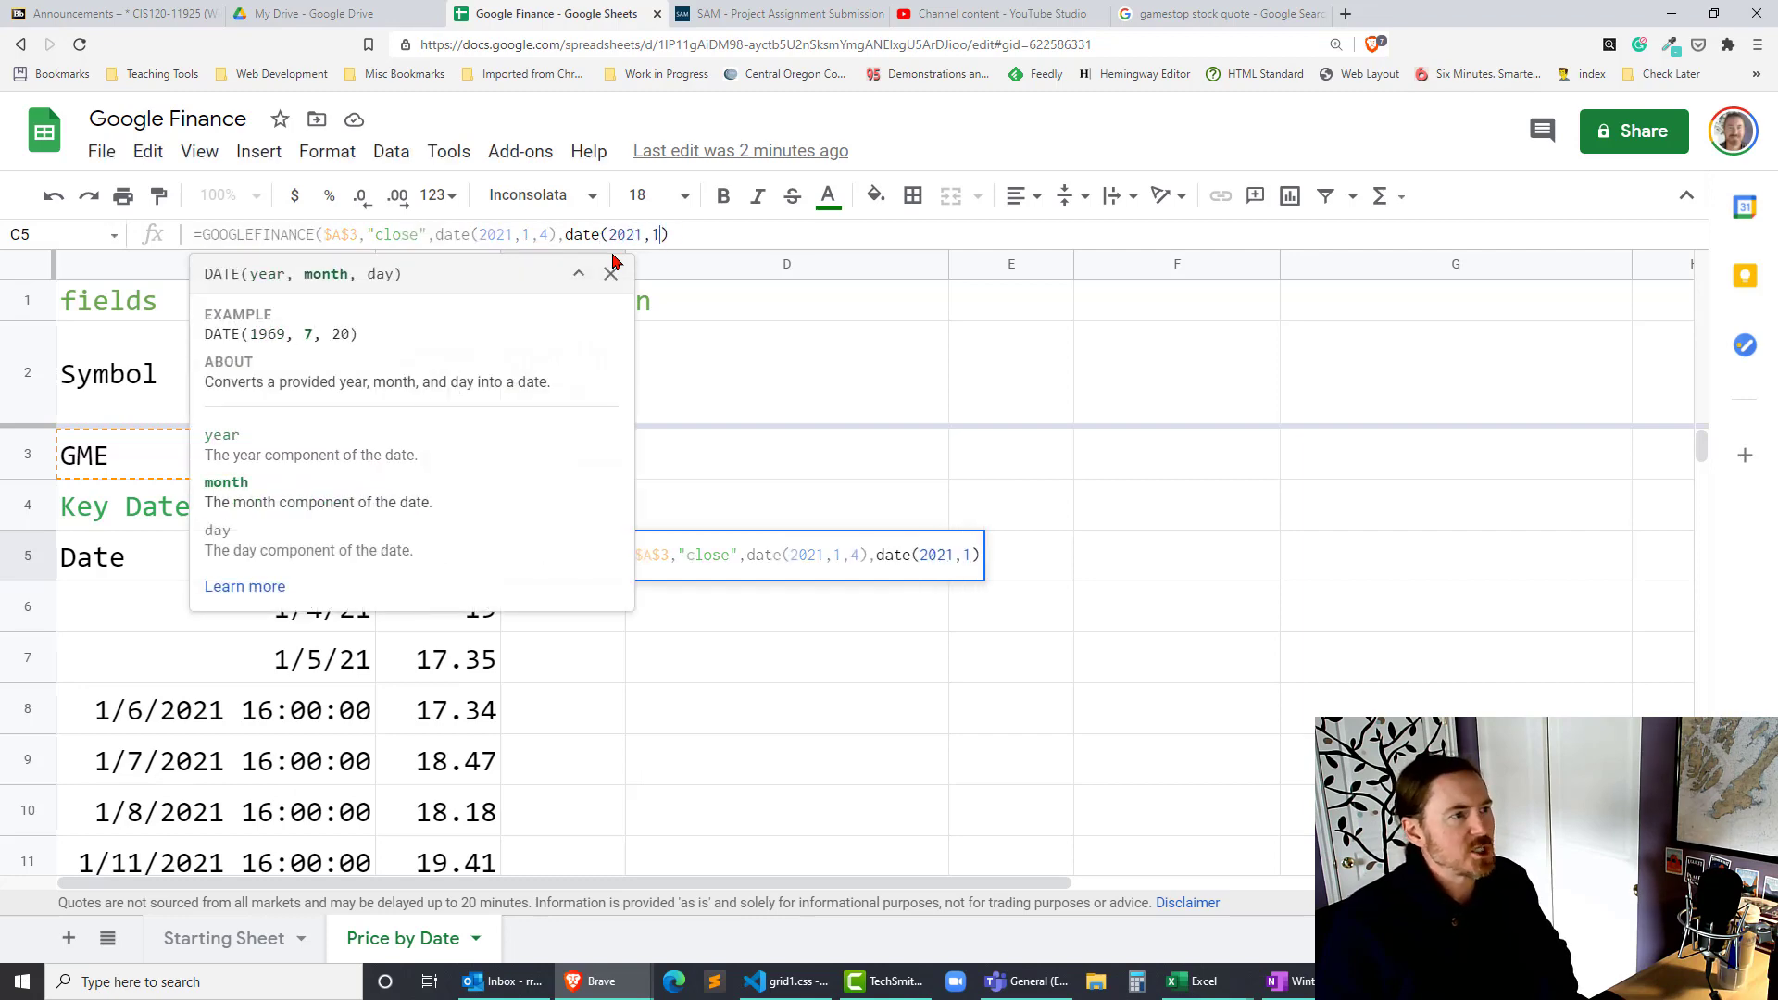
{"action": "type", "text": "31)"}
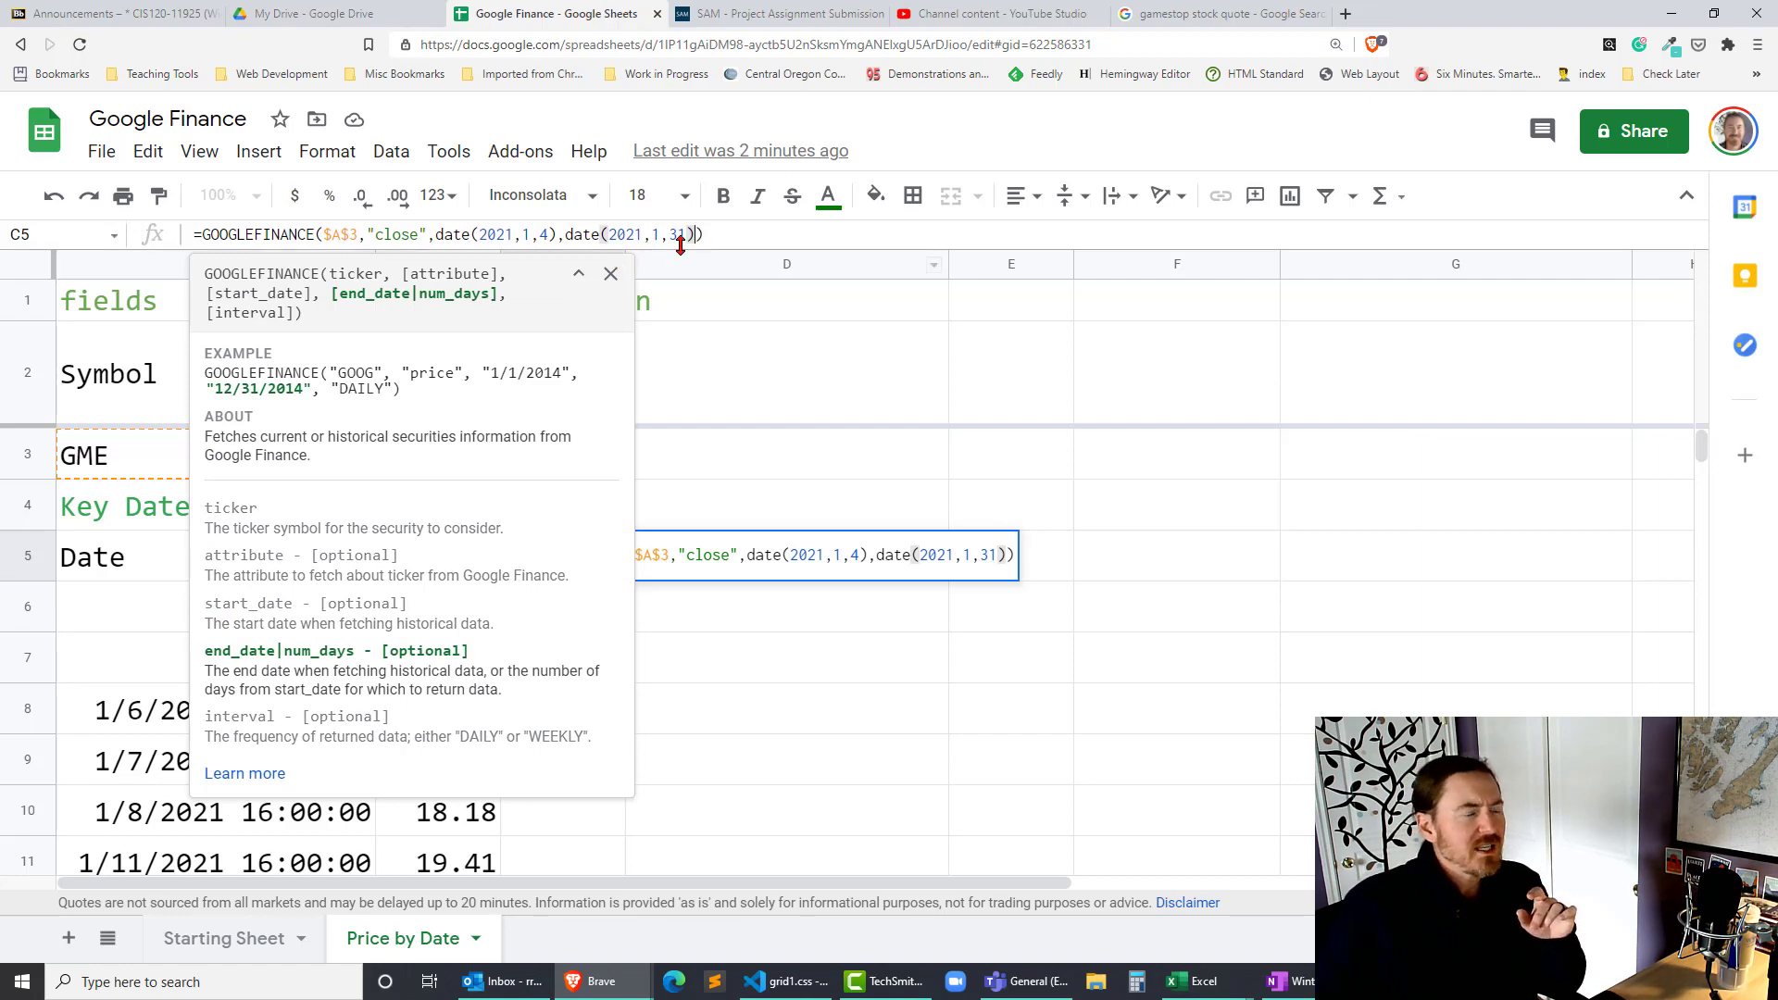
{"action": "left_click", "coordinate": [713, 237]}
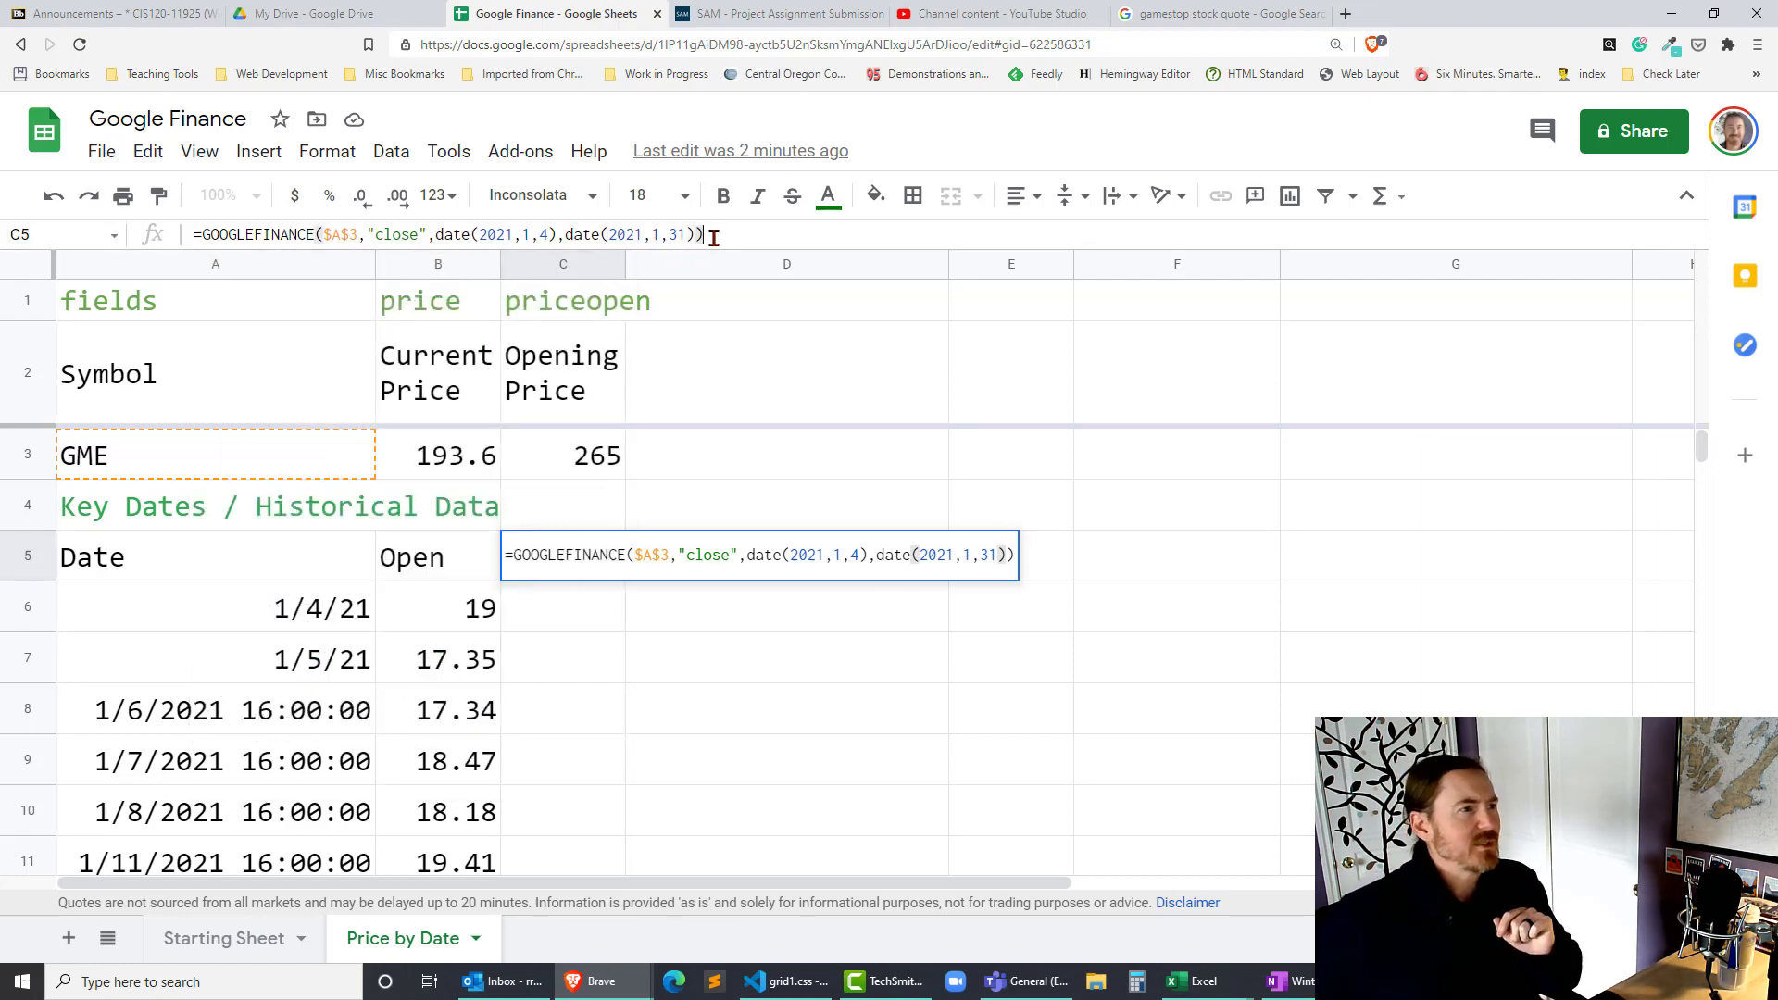
Commit C5's closing-price formula, filling Date/Close columns starting with 17.25.
{"action": "key", "text": "Return"}
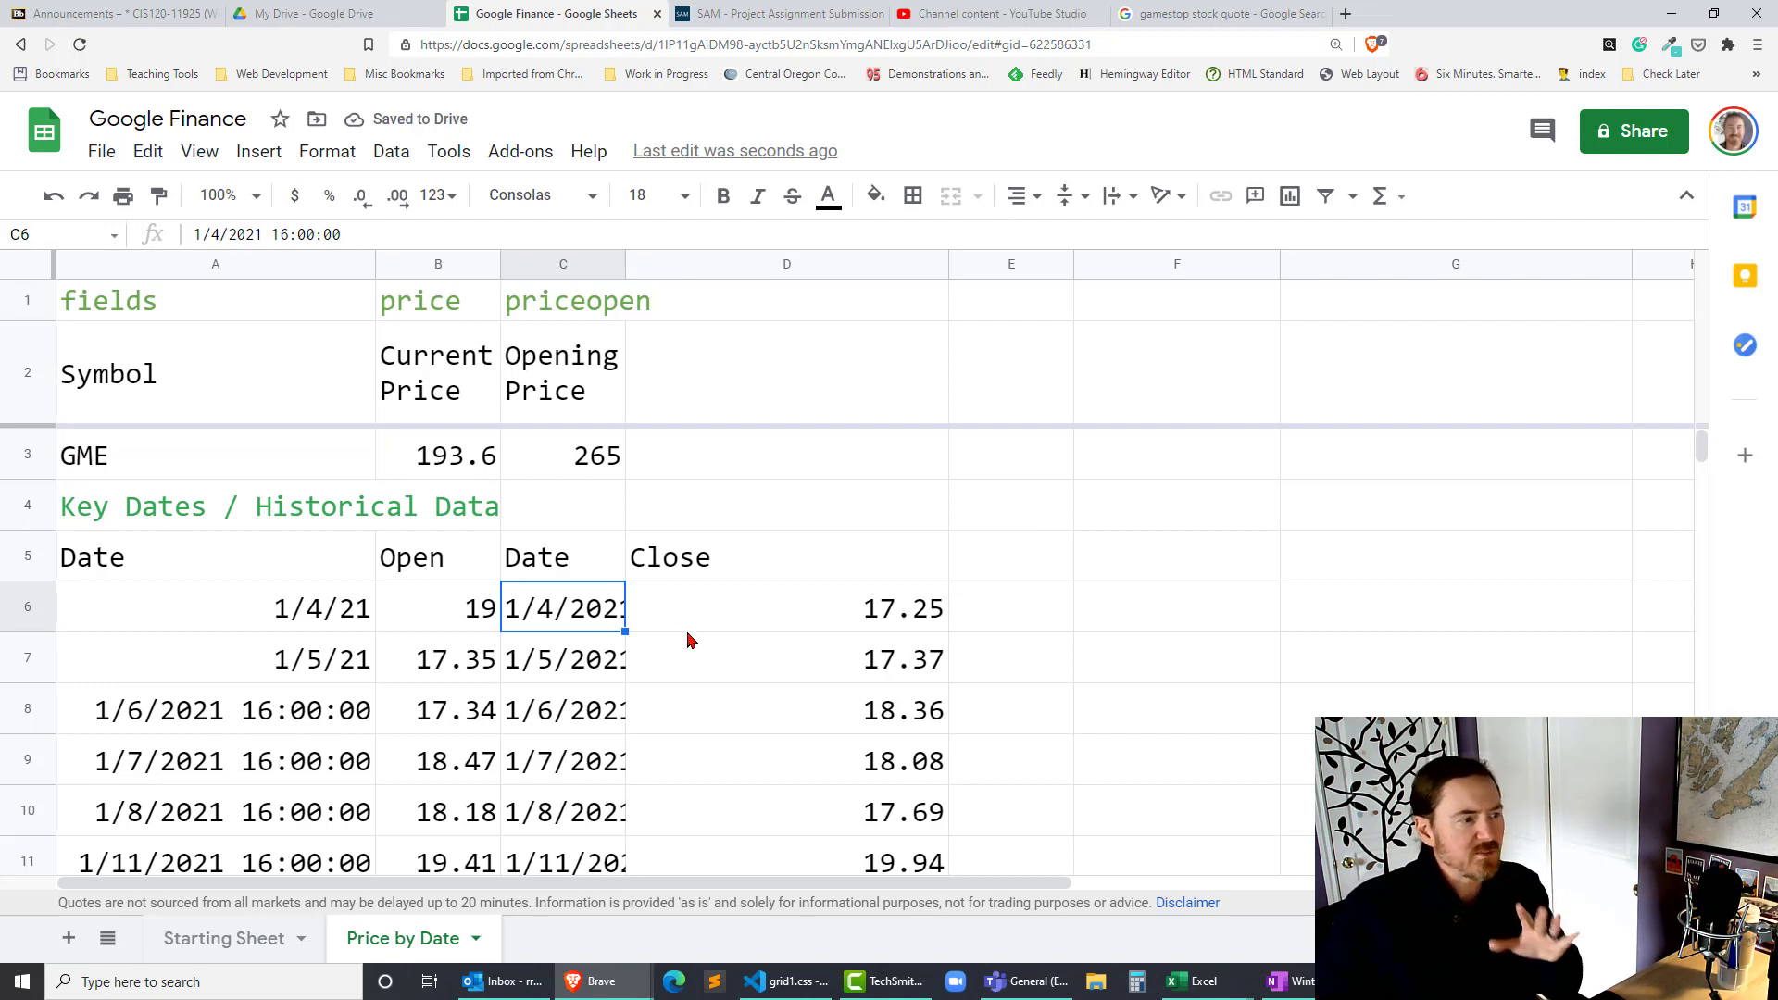
{"action": "scroll", "coordinate": [687, 637], "scroll_direction": "down", "scroll_amount": 2}
{"action": "scroll", "coordinate": [689, 638], "scroll_direction": "up", "scroll_amount": 1}
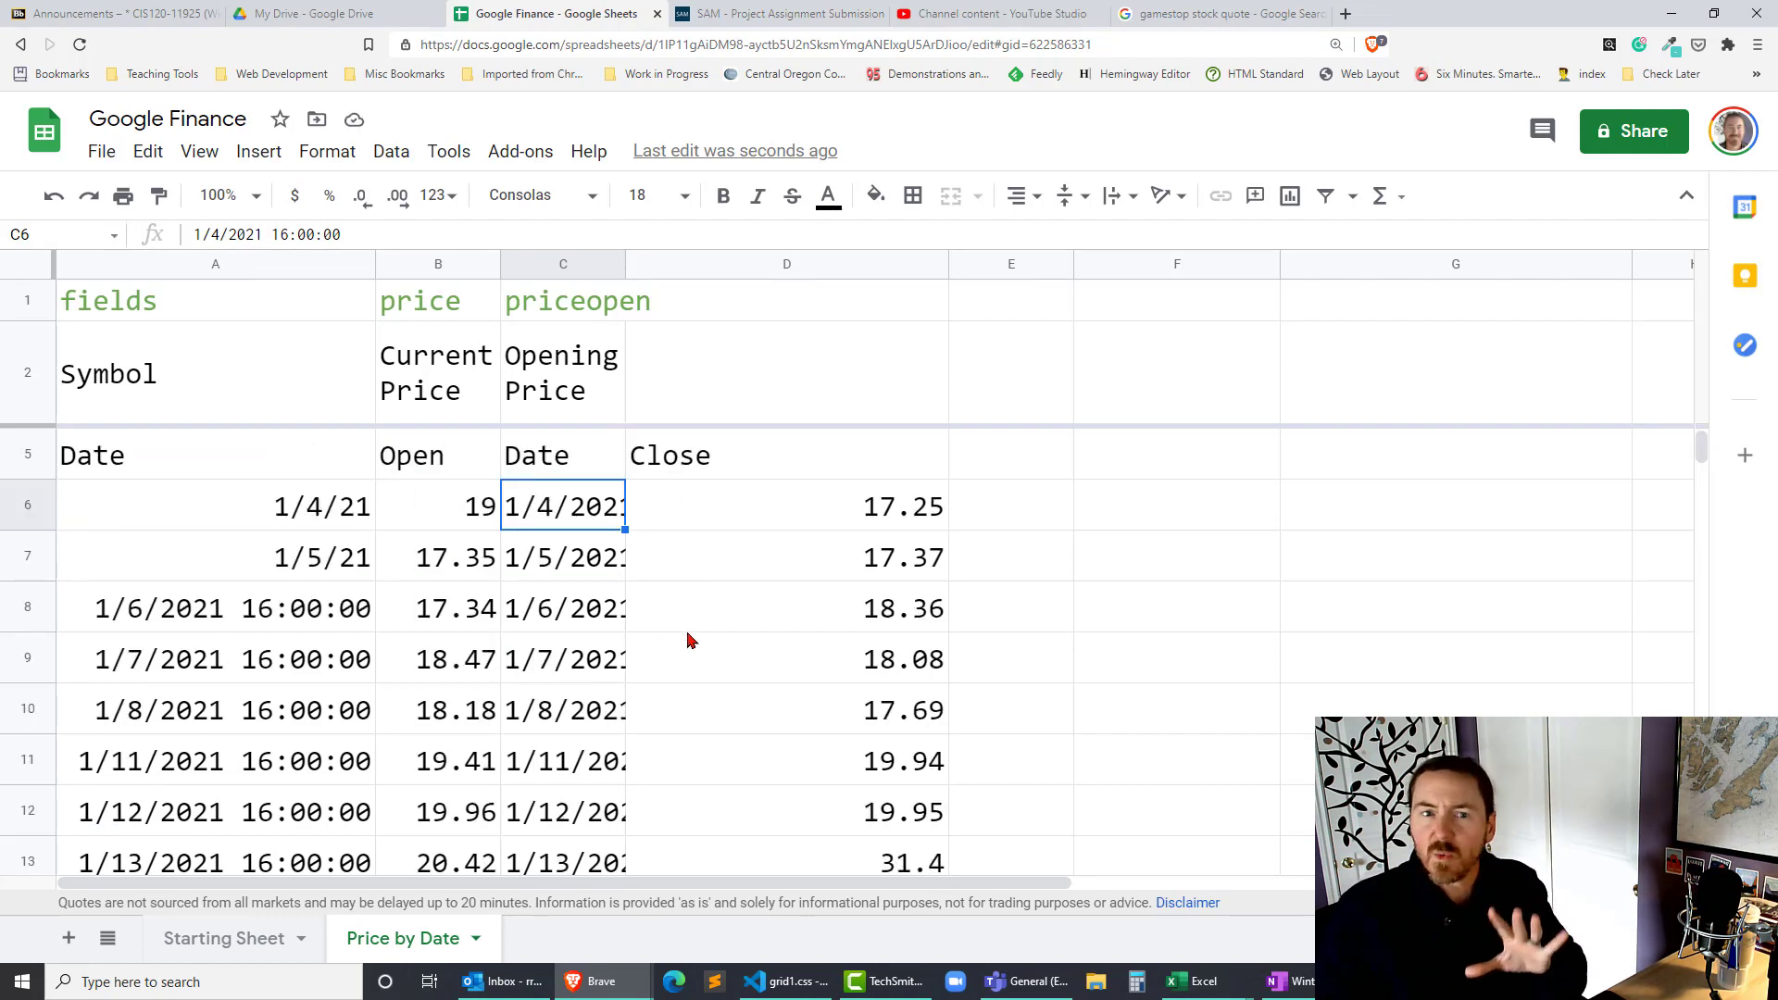
Compare opens and closes: 19 vs 17.25 on 1/4, then opens 17.35 and 17.34.
{"action": "left_click", "coordinate": [325, 524]}
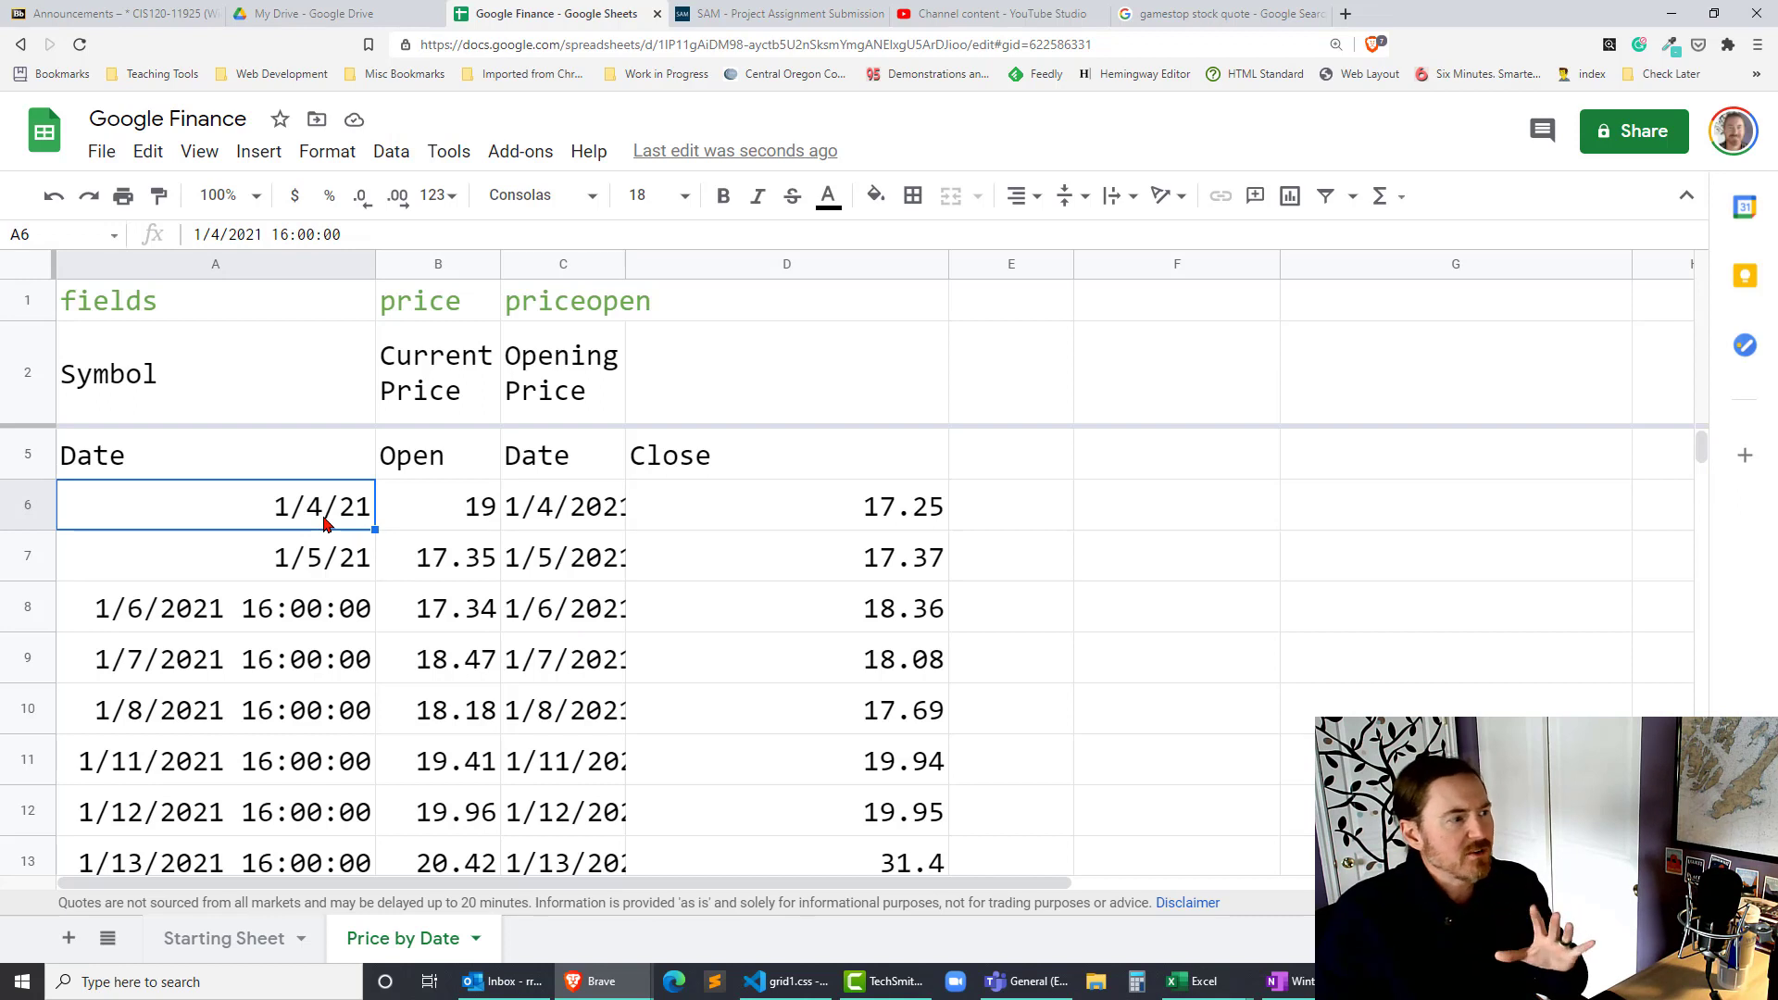
{"action": "left_click", "coordinate": [449, 524]}
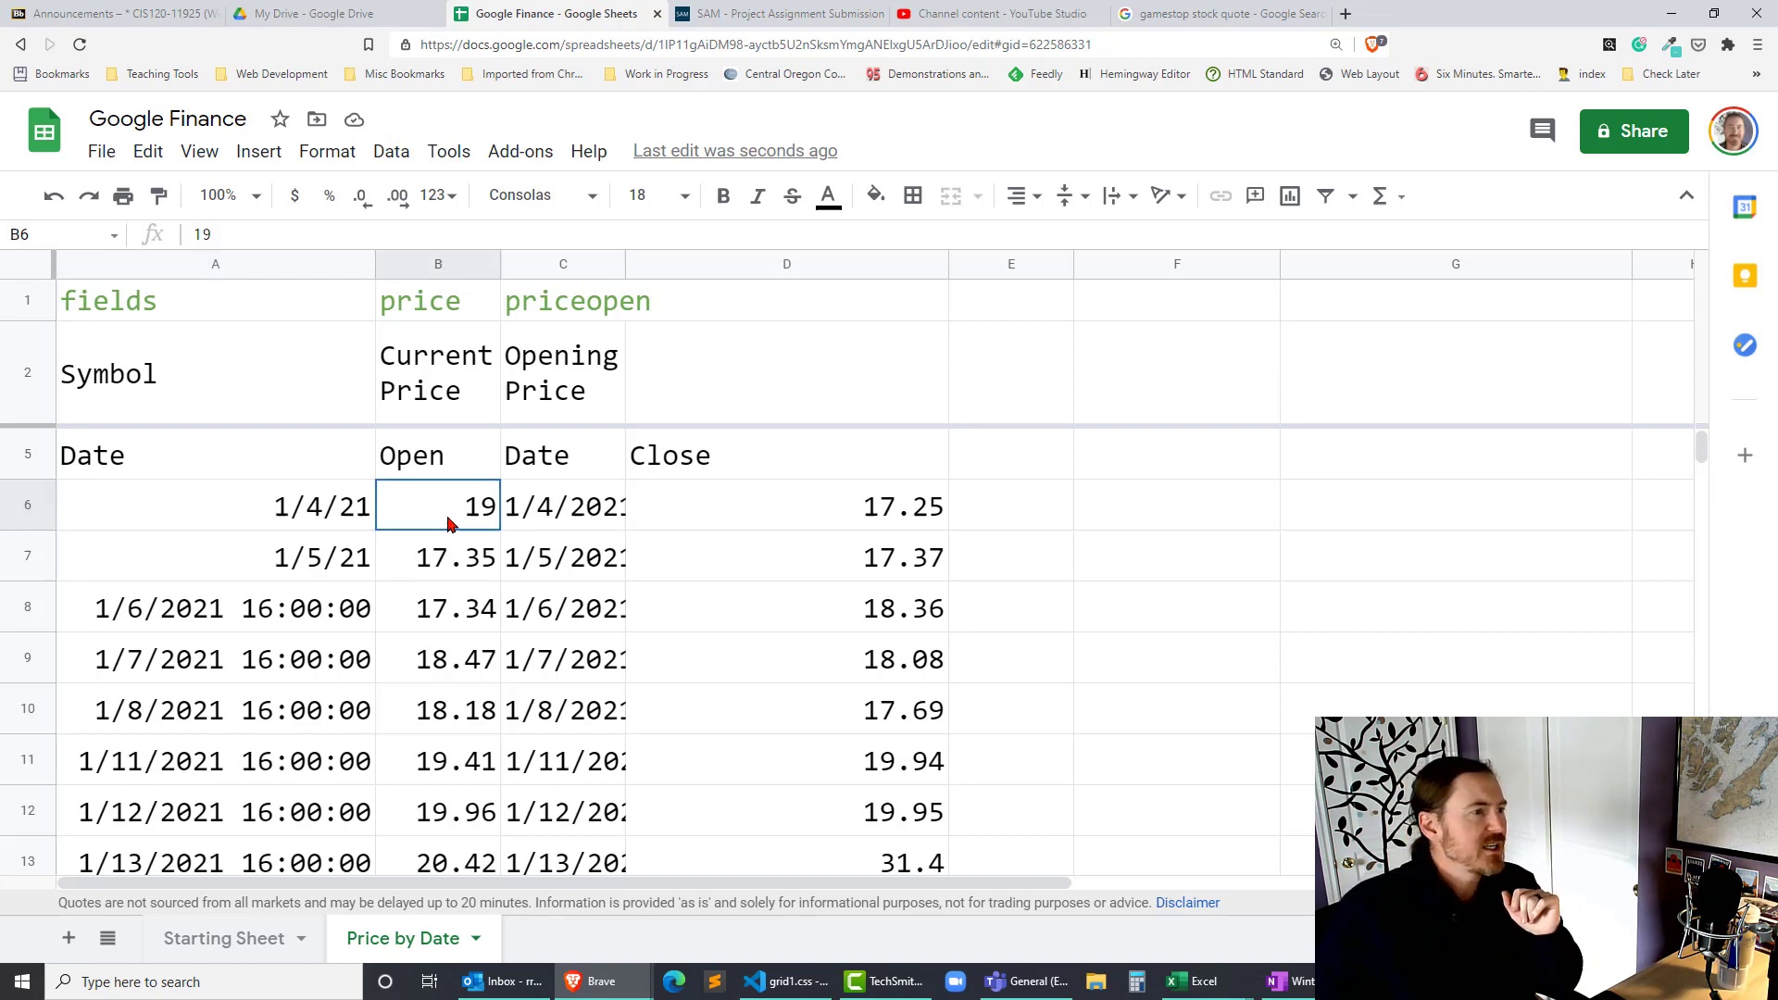
{"action": "left_click", "coordinate": [736, 525]}
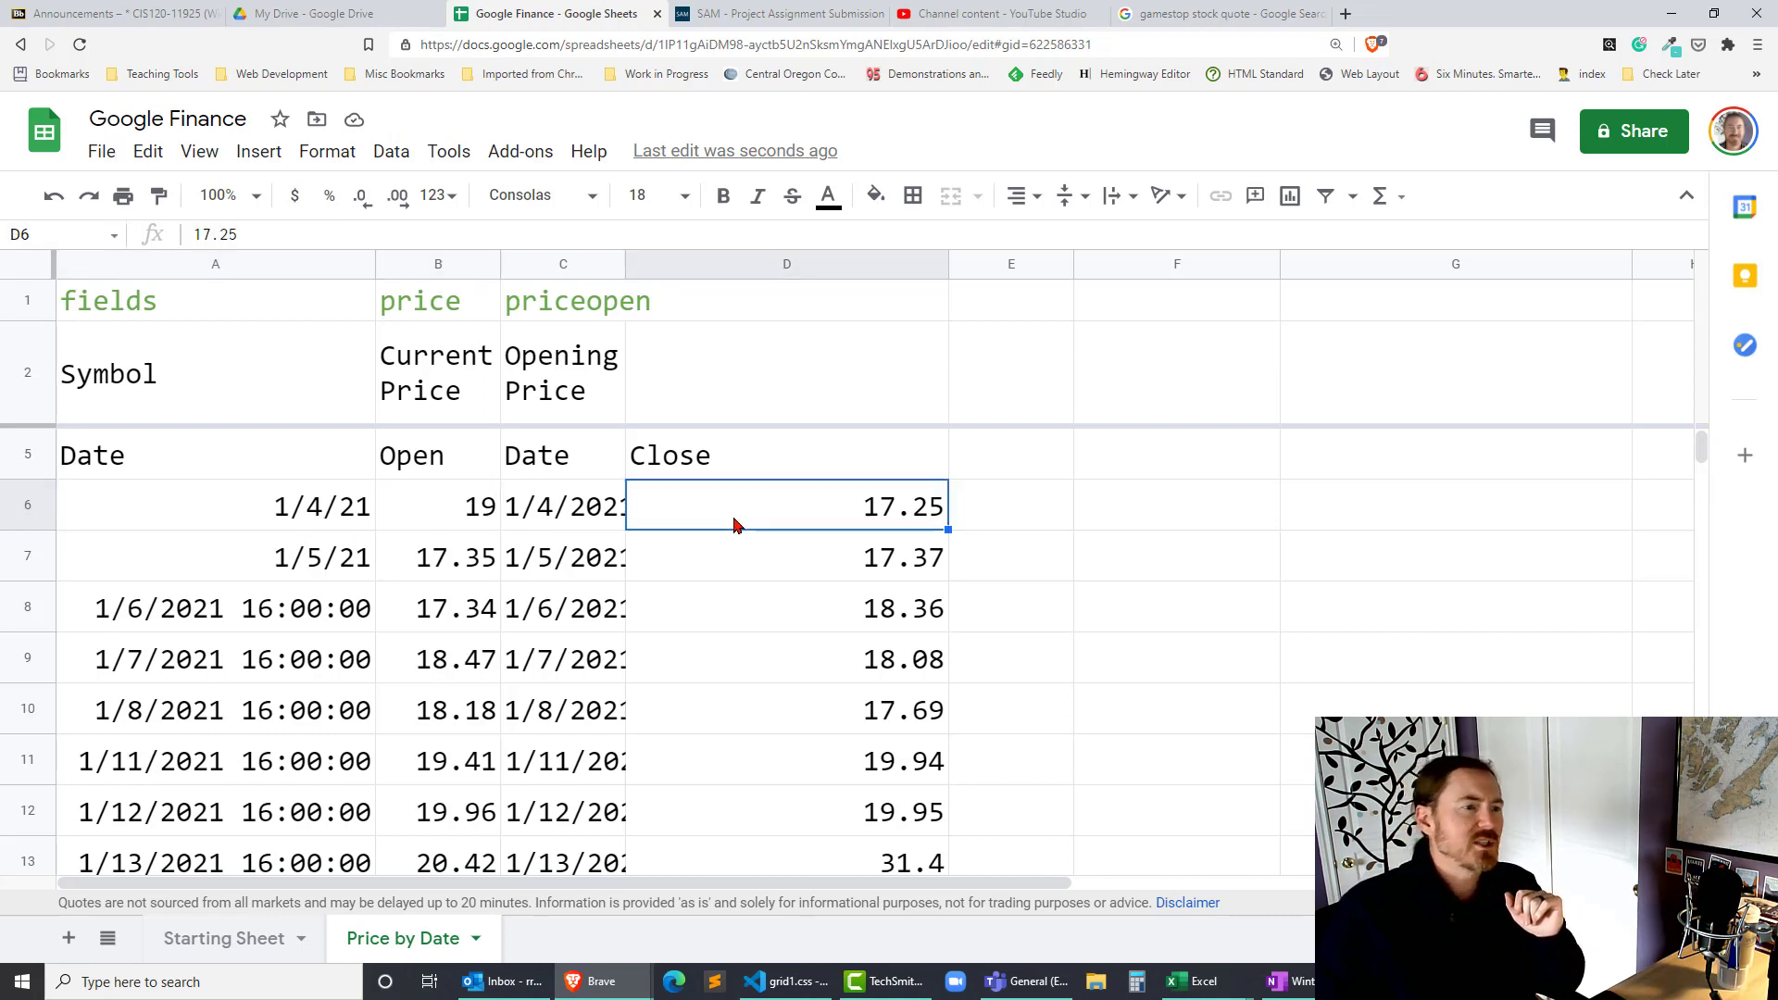
{"action": "left_click", "coordinate": [481, 569]}
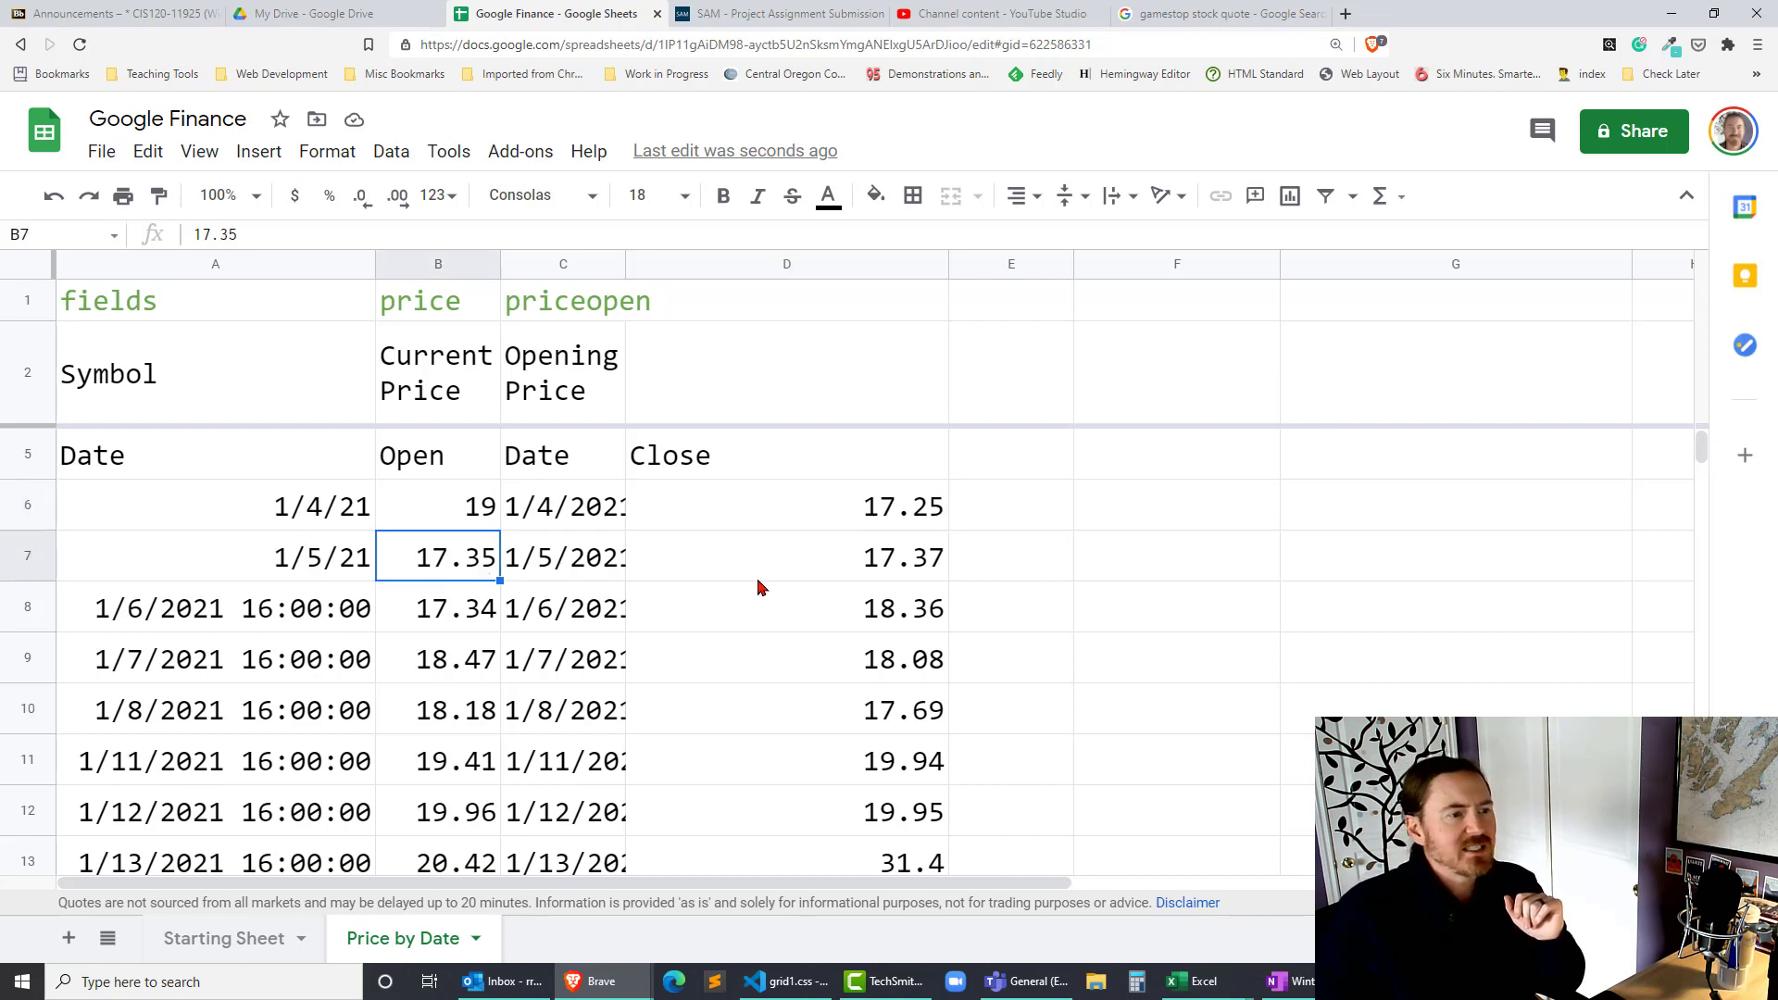
{"action": "left_click", "coordinate": [477, 623]}
{"action": "left_click", "coordinate": [478, 572]}
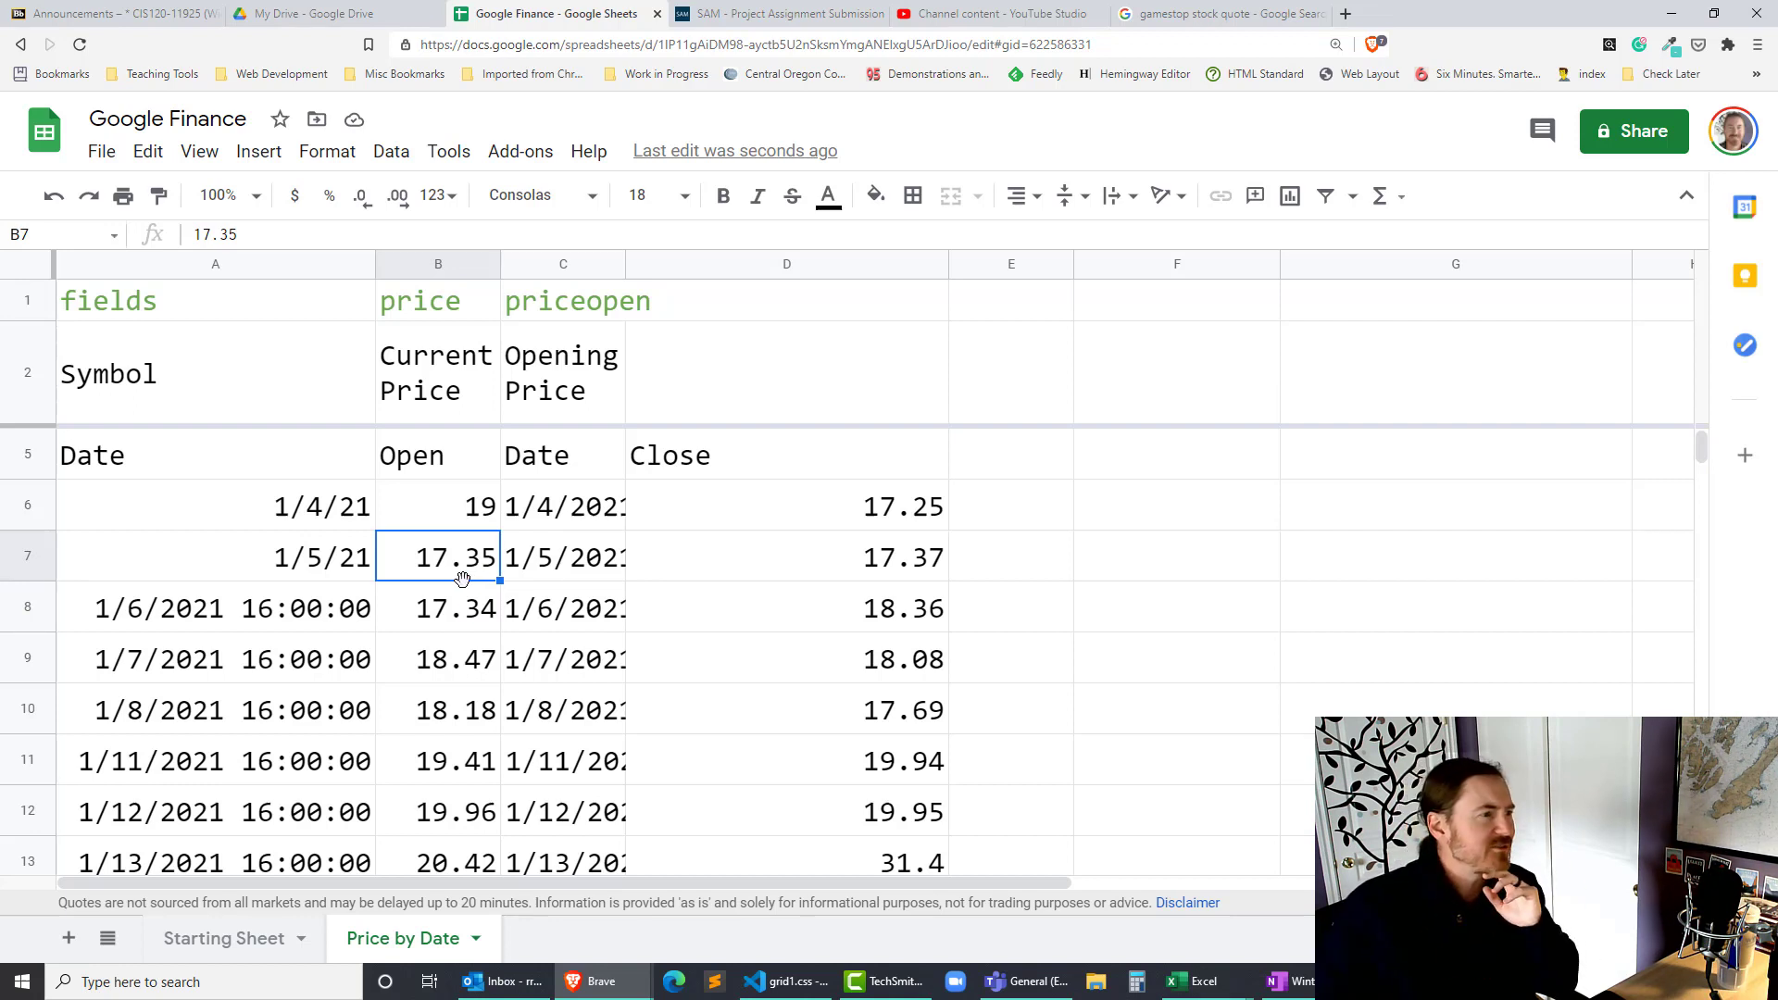
{"action": "left_click", "coordinate": [468, 618]}
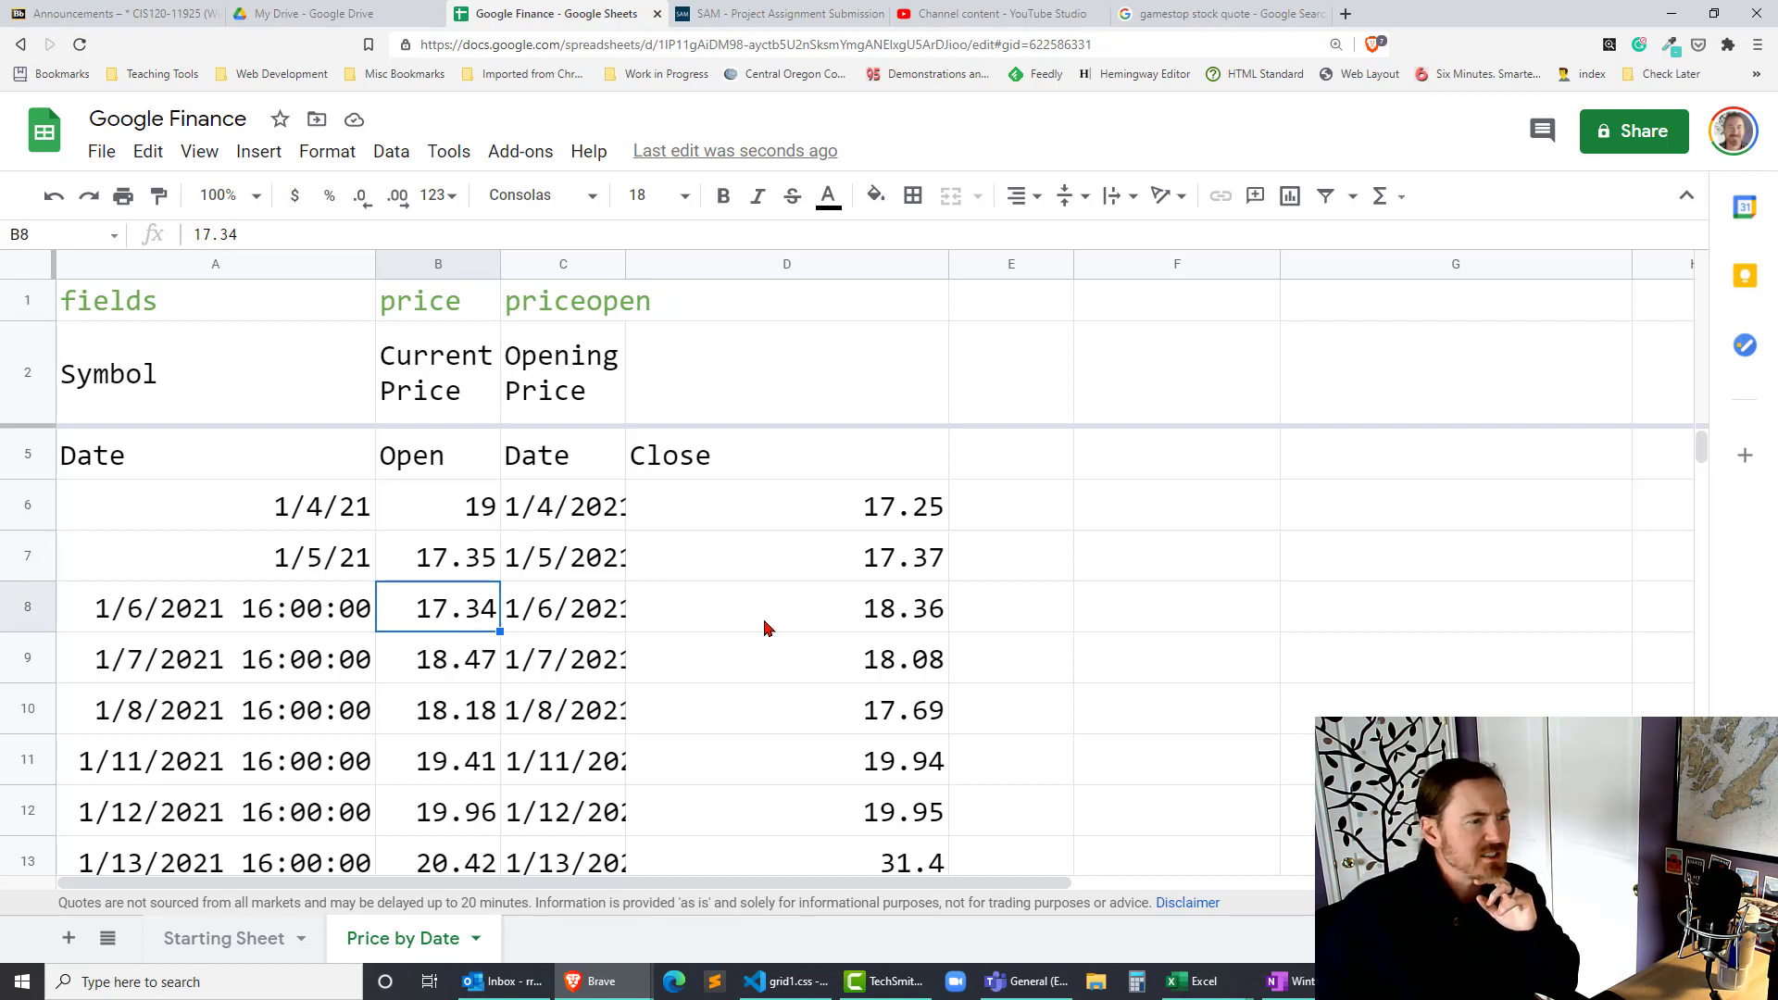
{"action": "scroll", "coordinate": [794, 683], "scroll_direction": "down", "scroll_amount": 6}
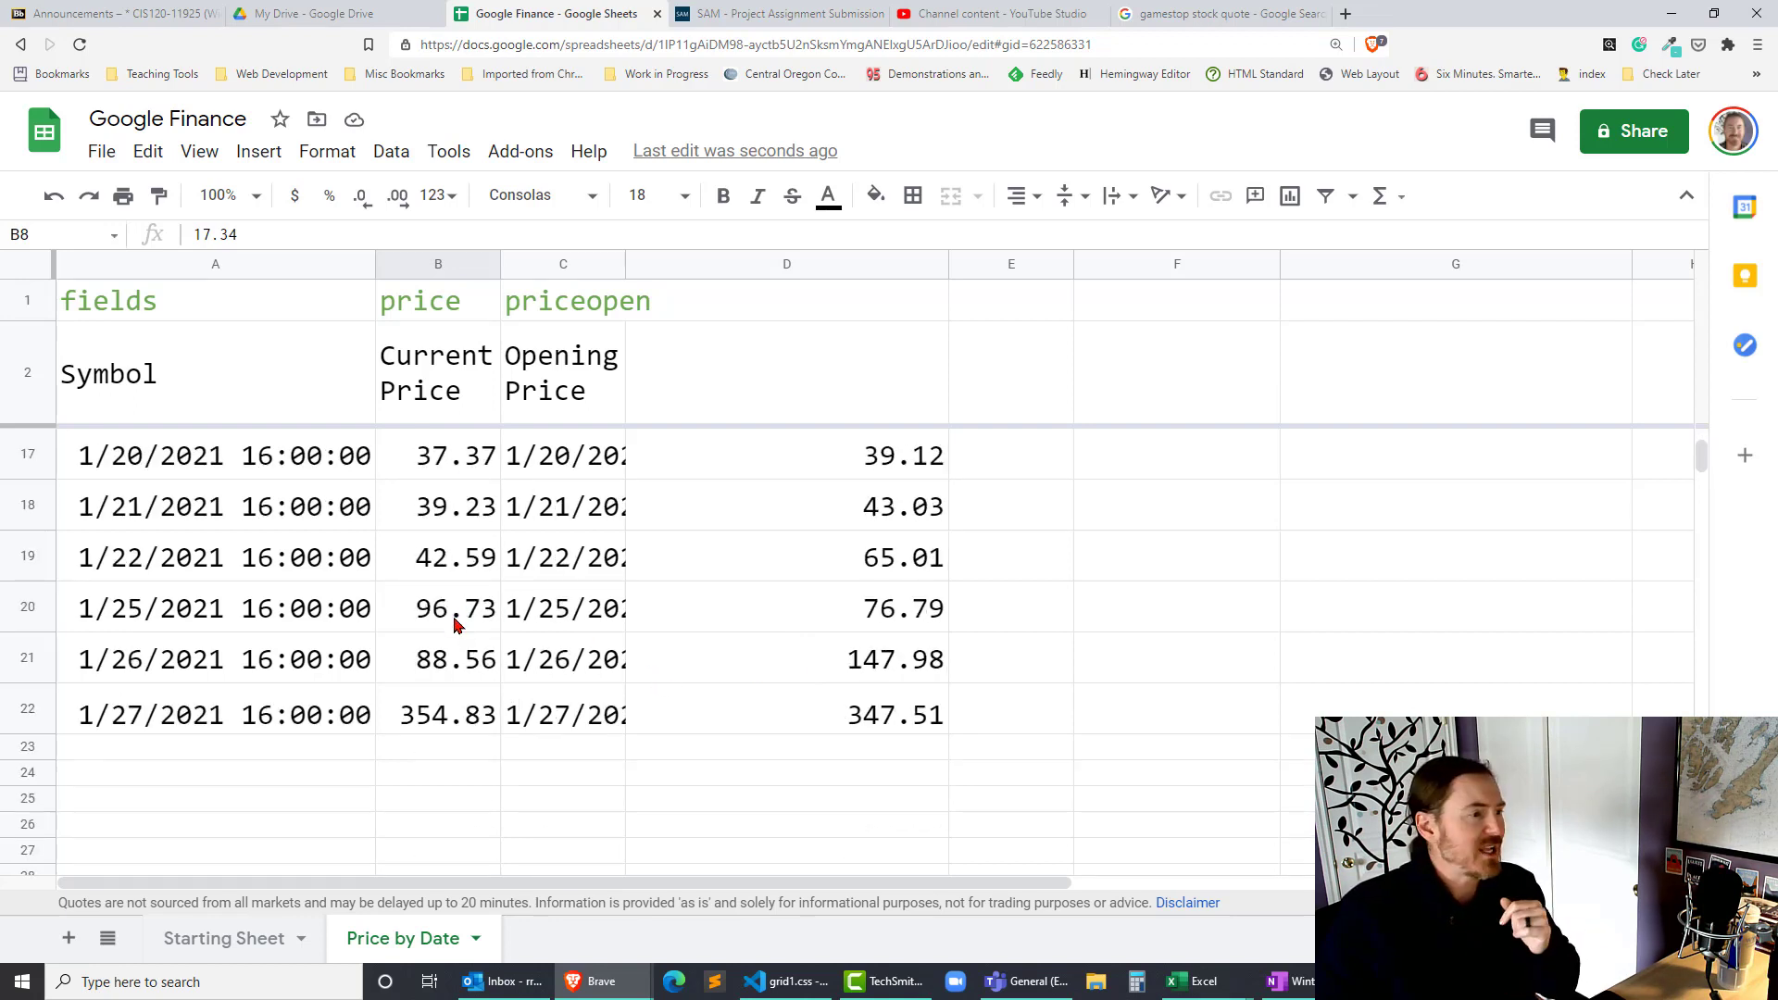
{"action": "scroll", "coordinate": [727, 667], "scroll_direction": "up", "scroll_amount": 7}
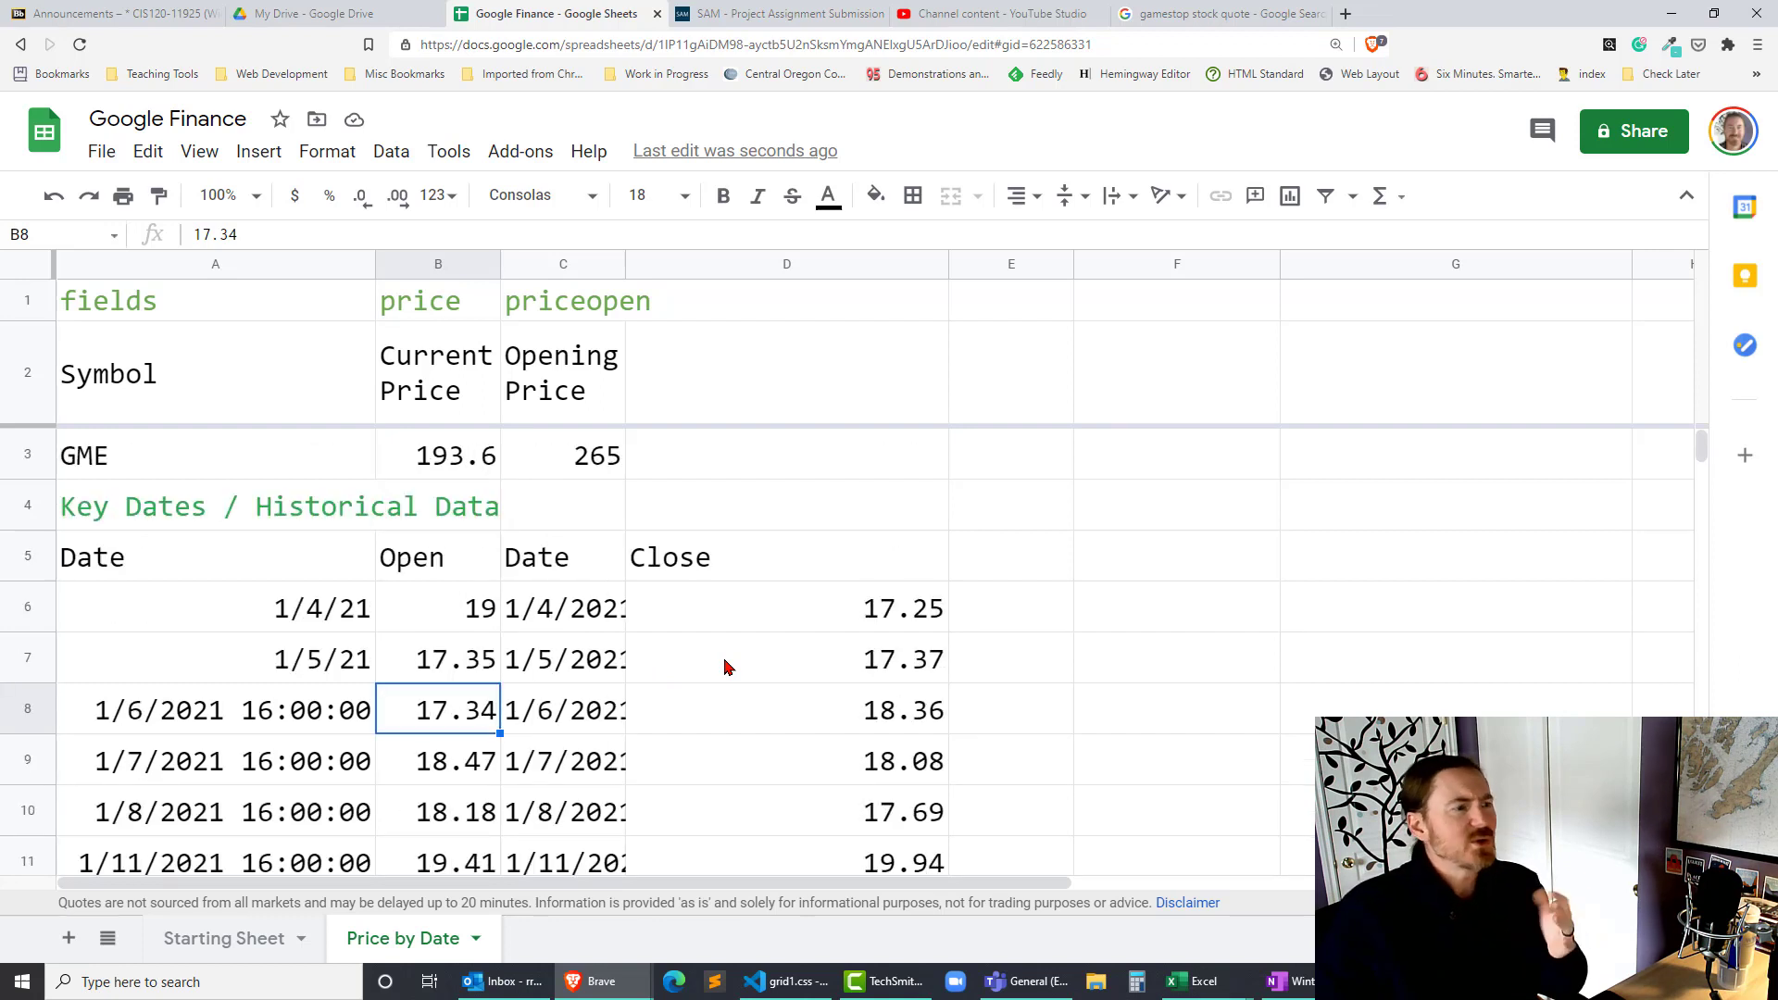
{"action": "left_click", "coordinate": [537, 561]}
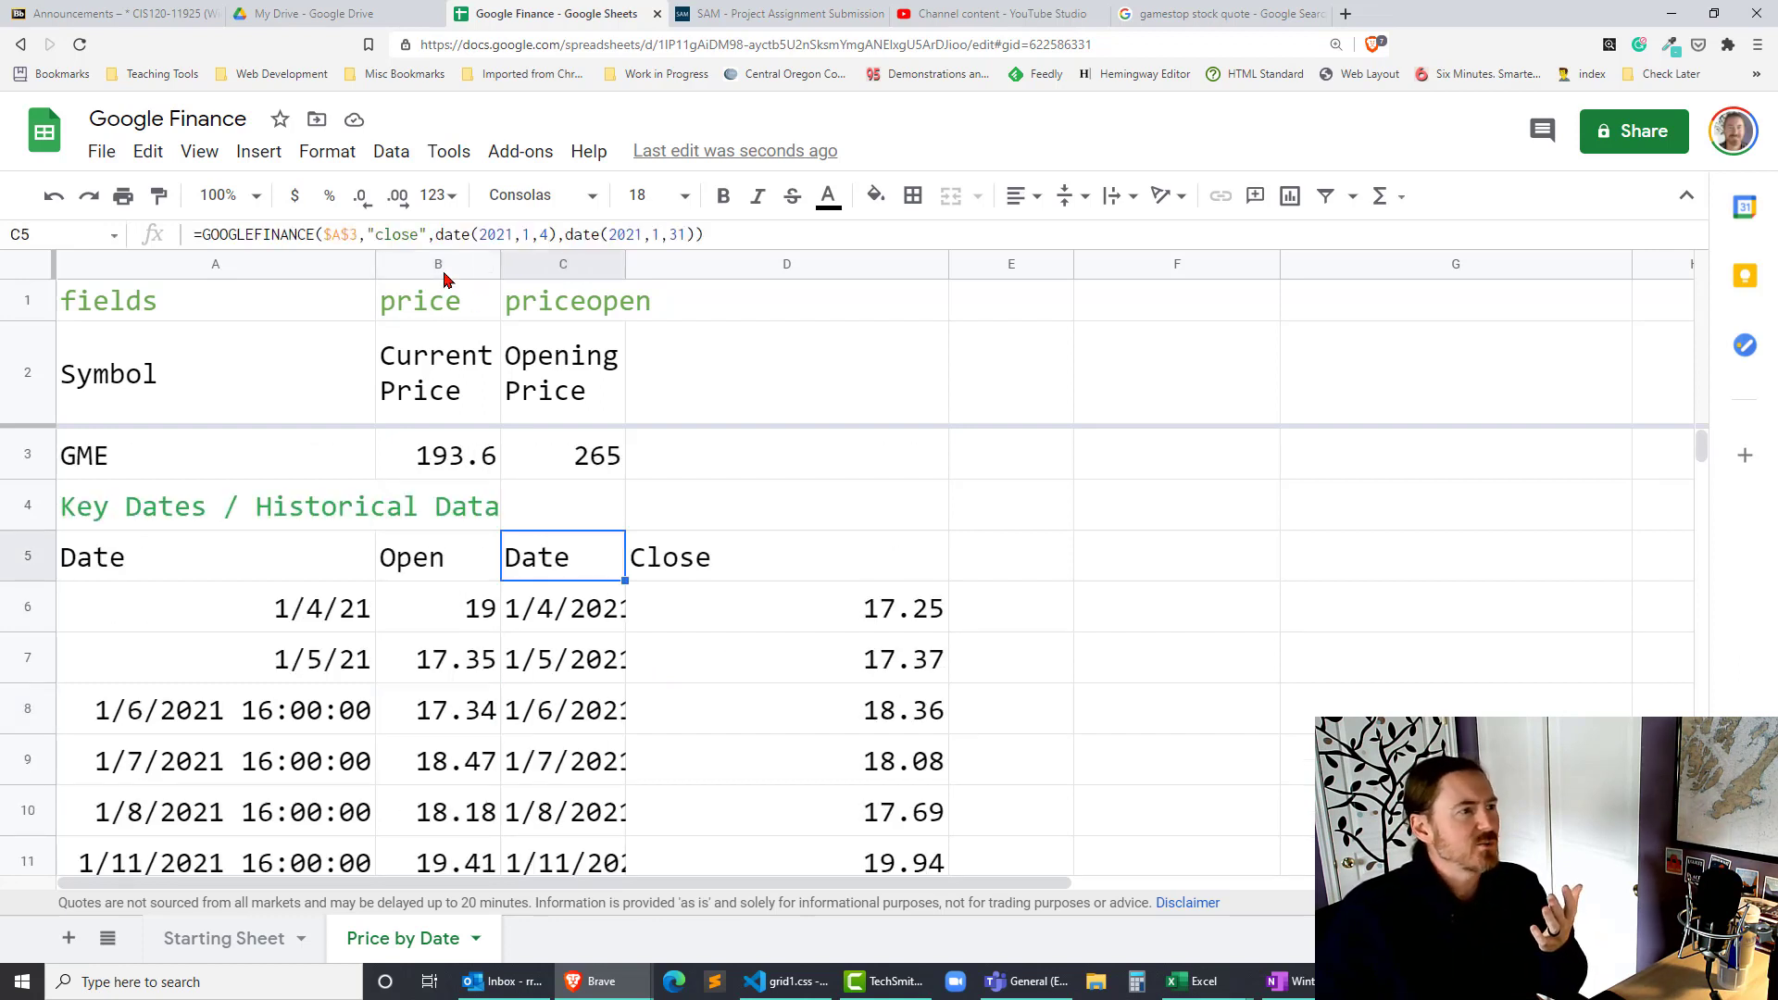
{"action": "double_click", "coordinate": [522, 233]}
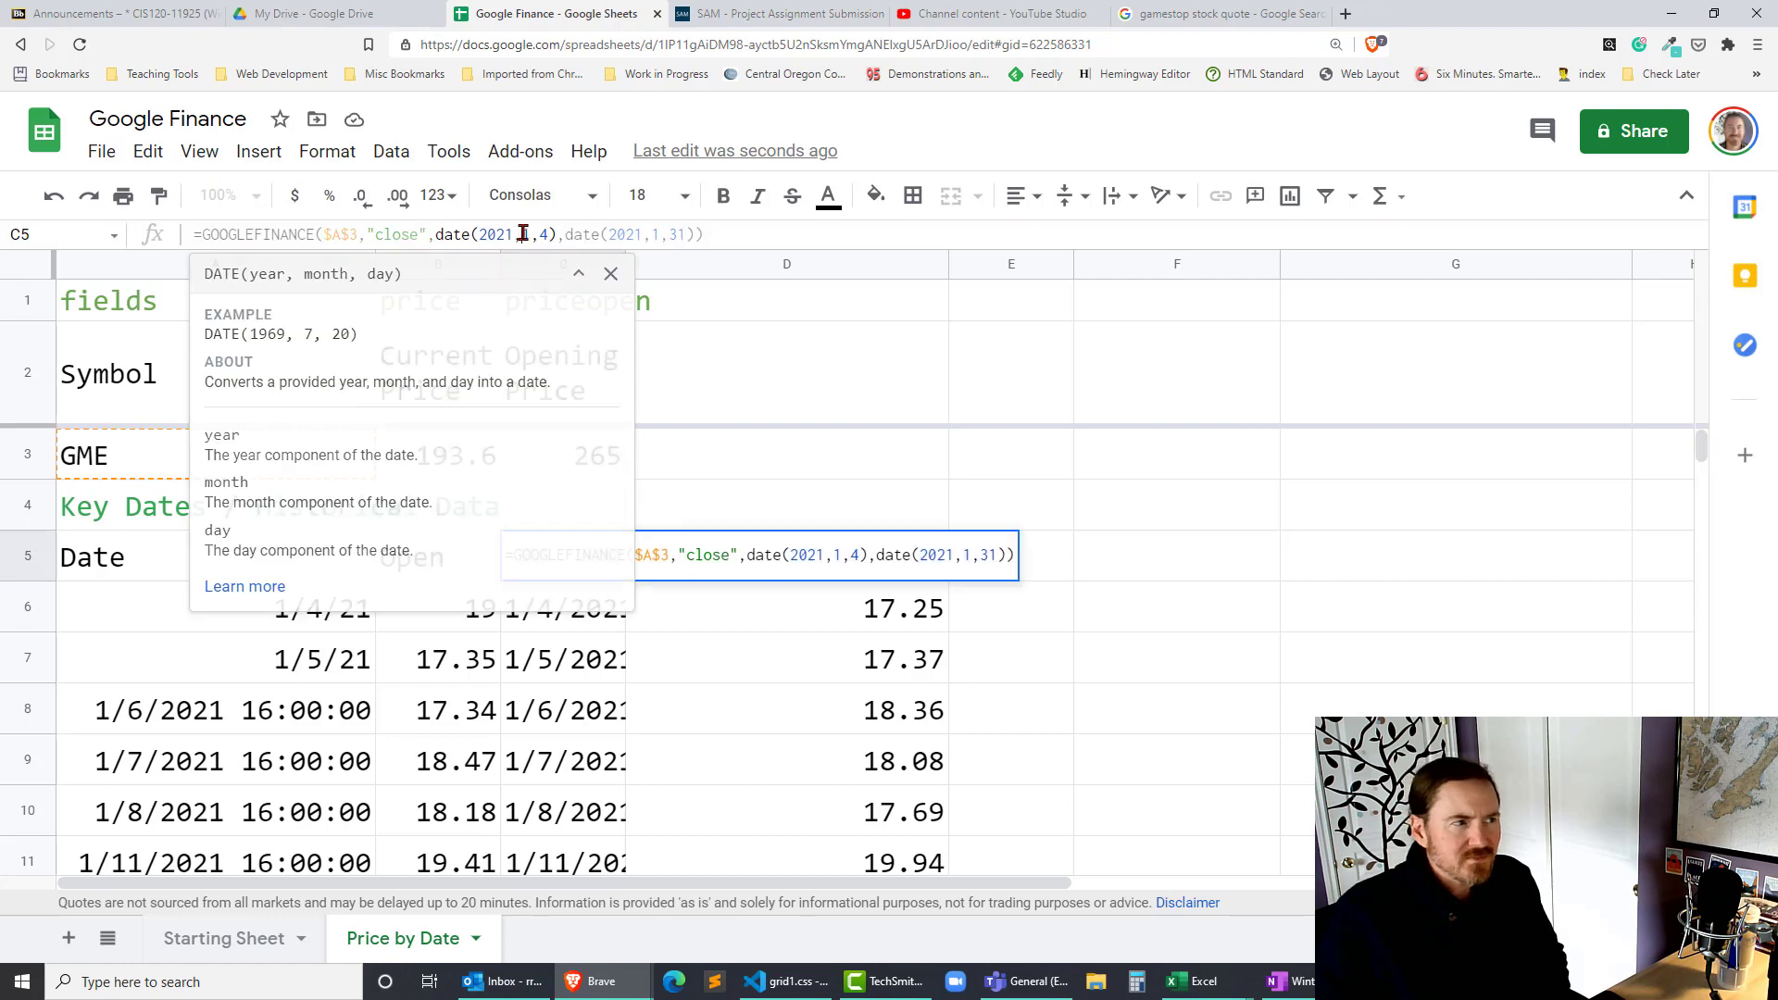
{"action": "left_click_drag", "start_coordinate": [481, 232], "coordinate": [531, 234]}
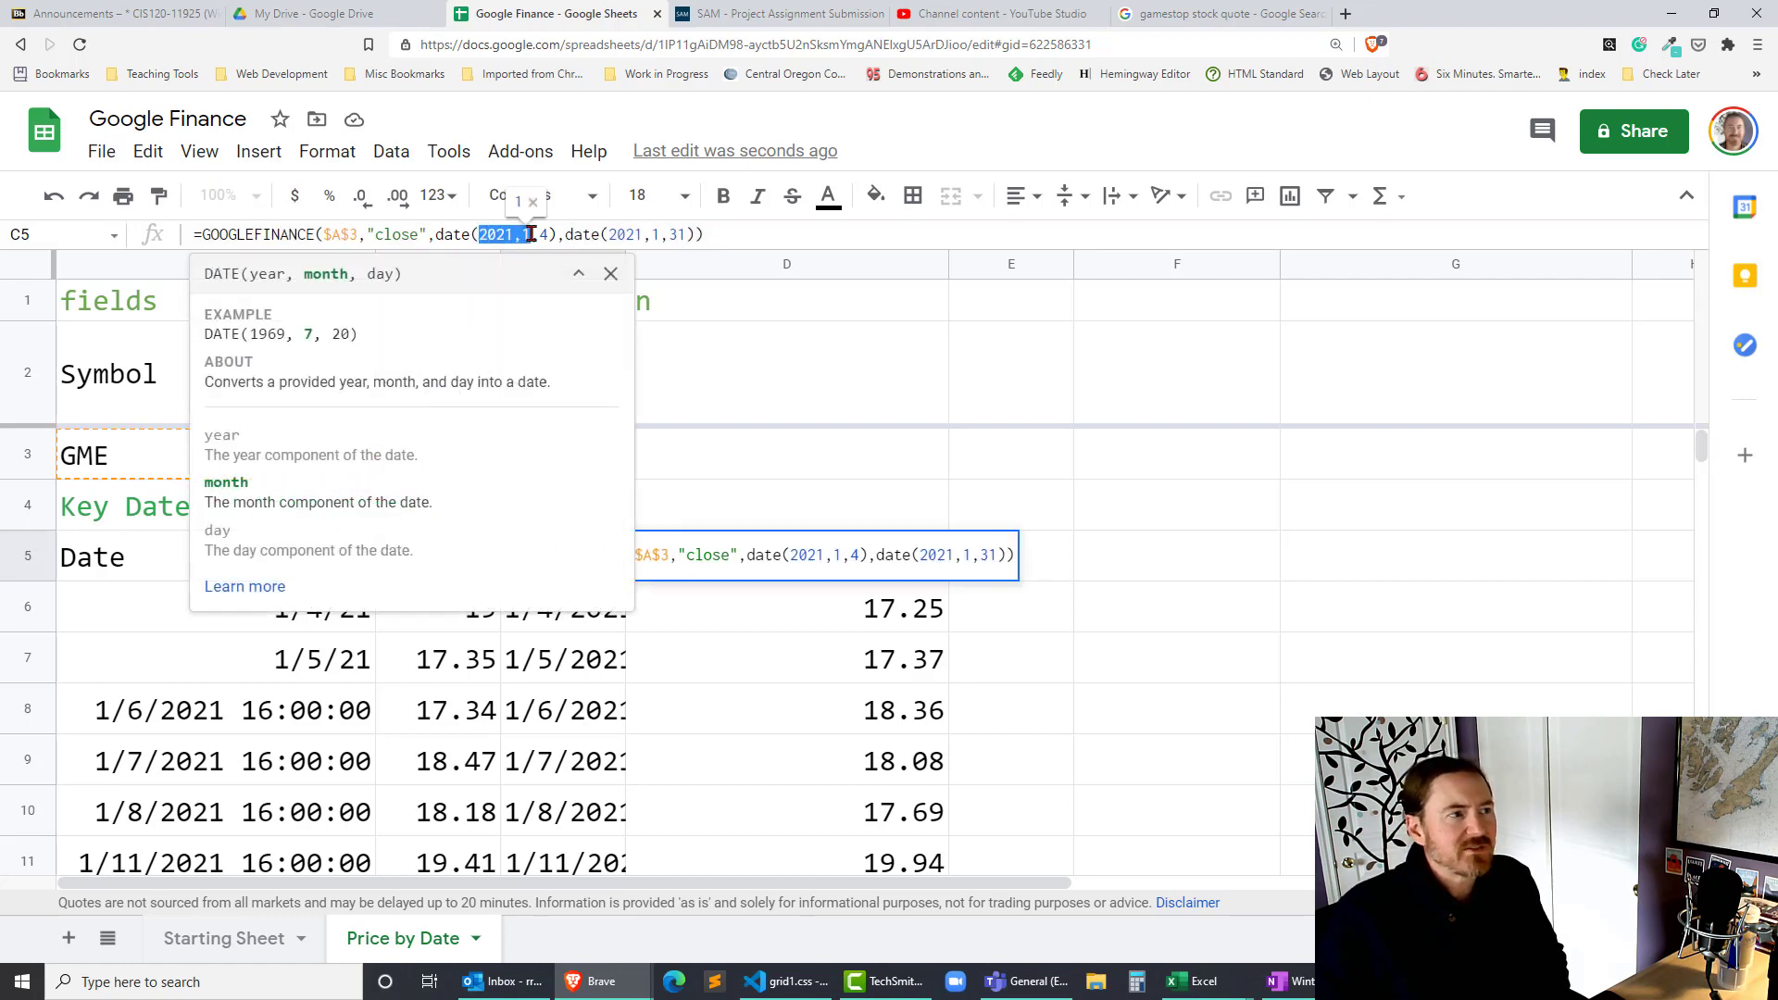
{"action": "left_click", "coordinate": [526, 235]}
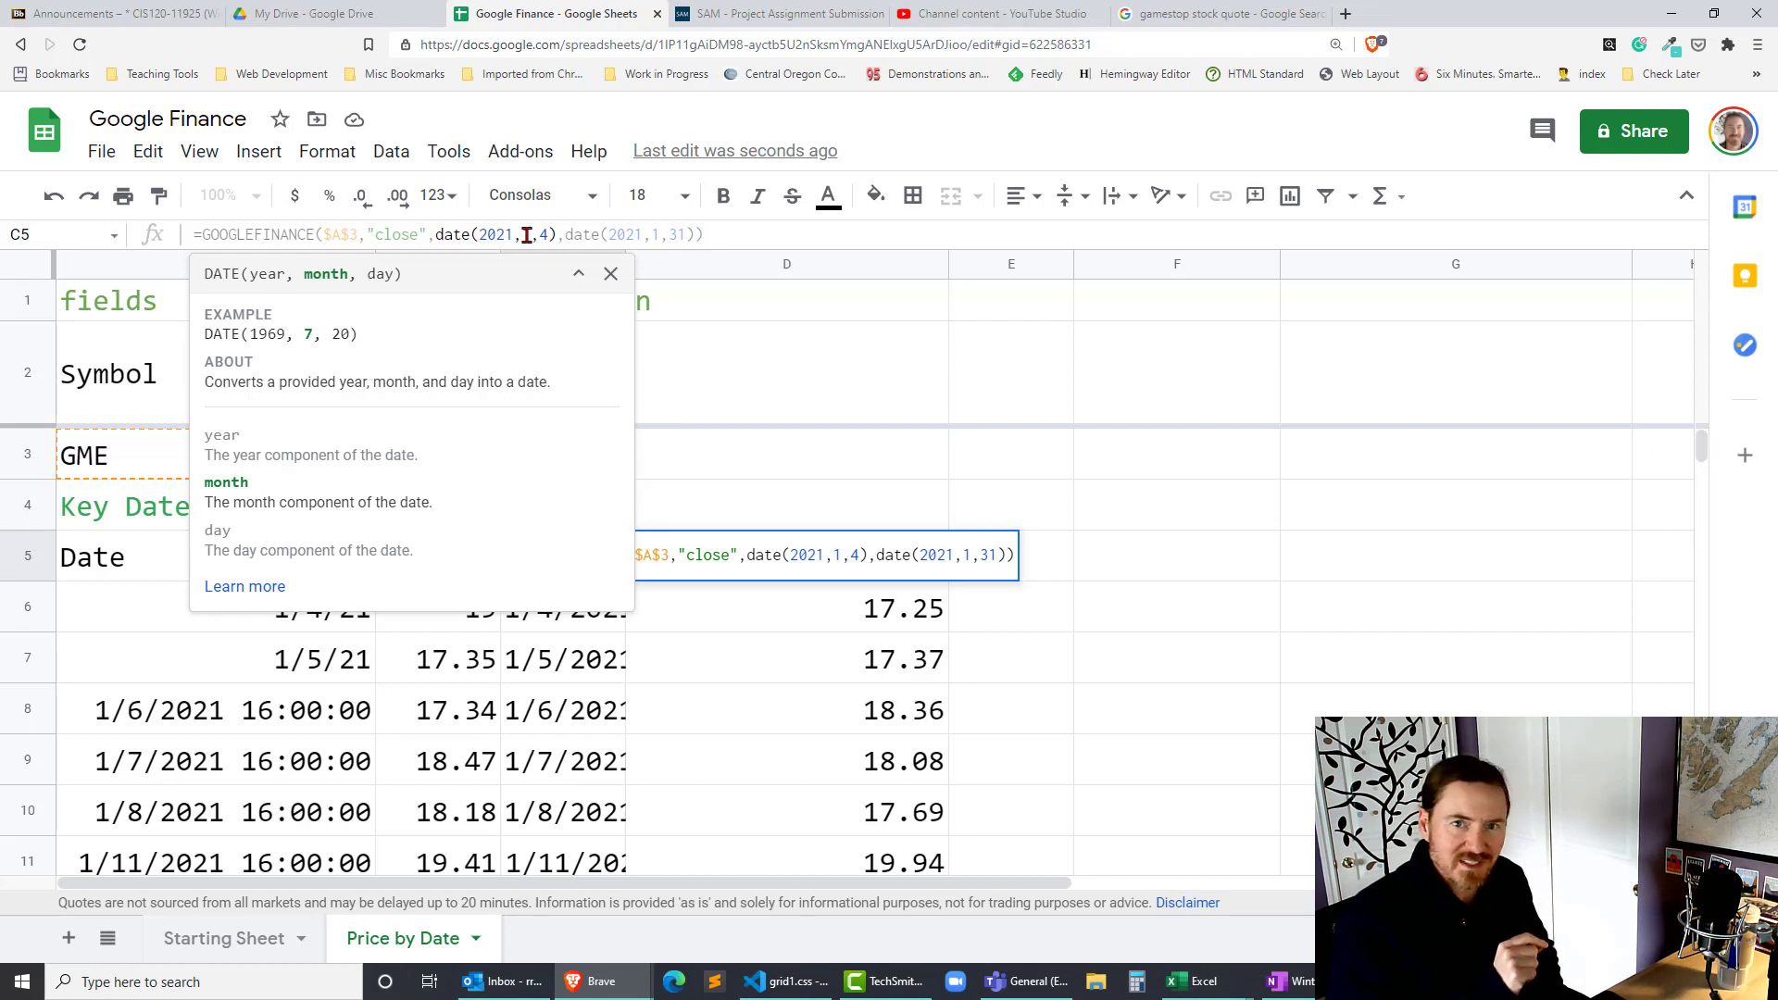
{"action": "key", "text": "Return"}
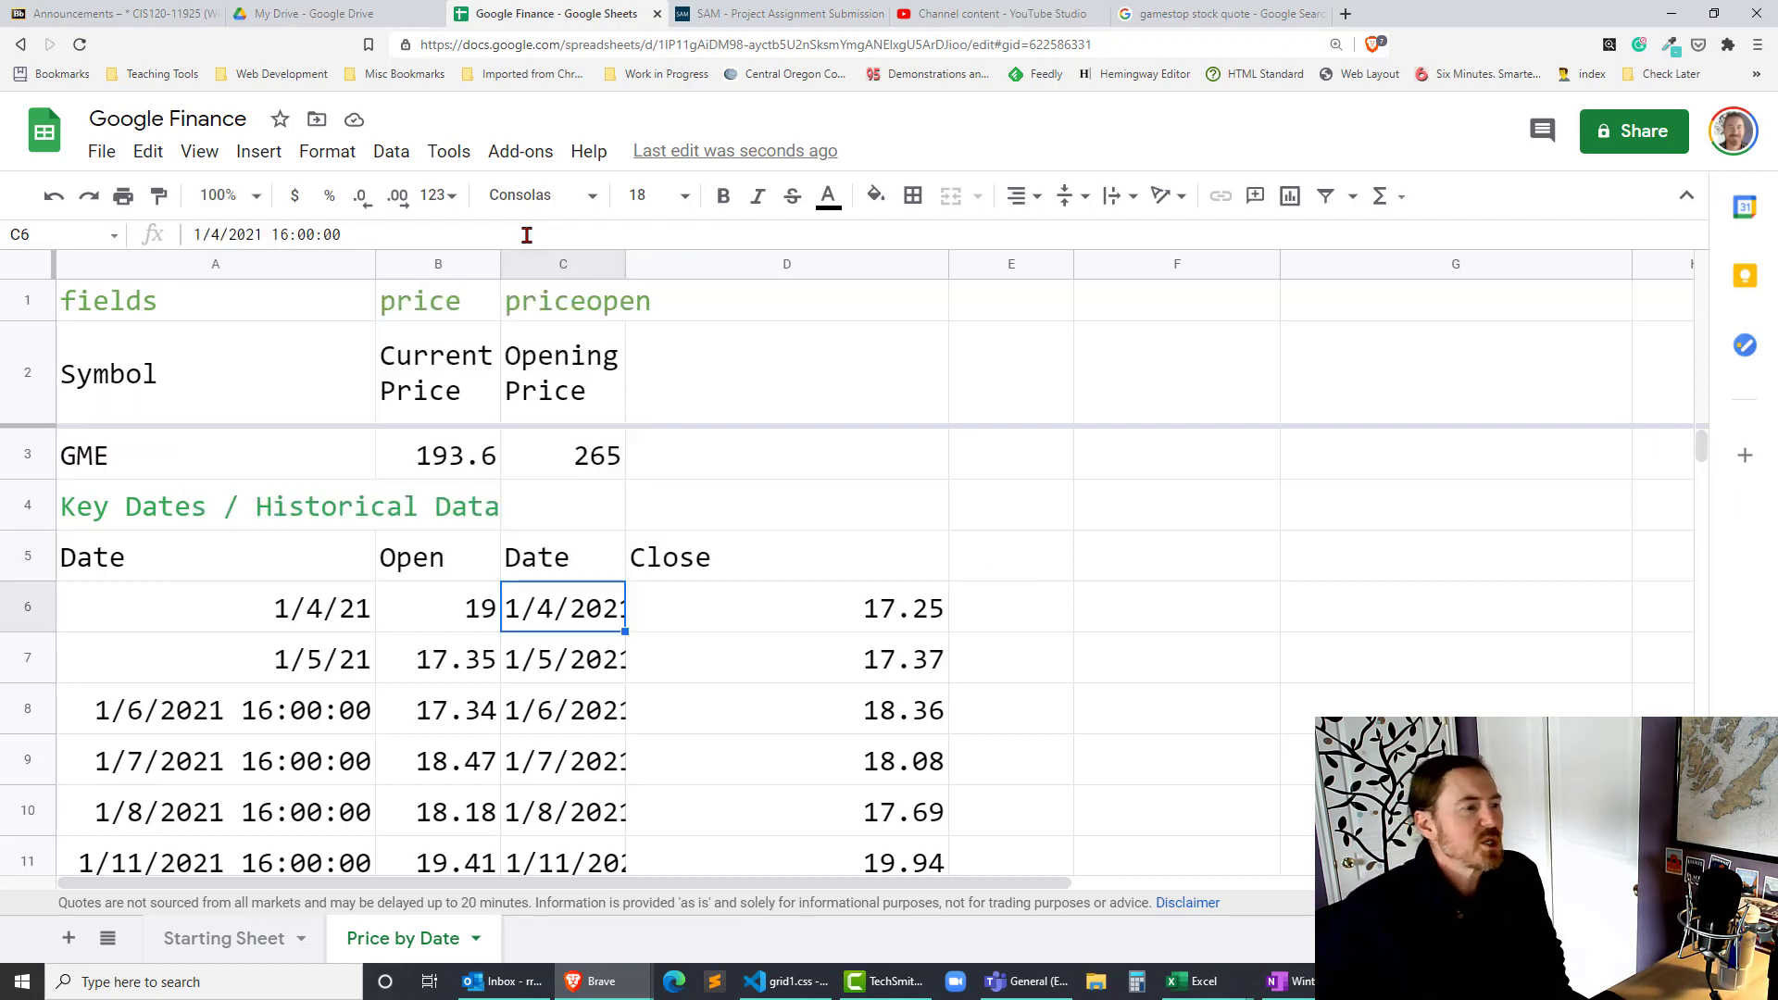
{"action": "left_click", "coordinate": [805, 660]}
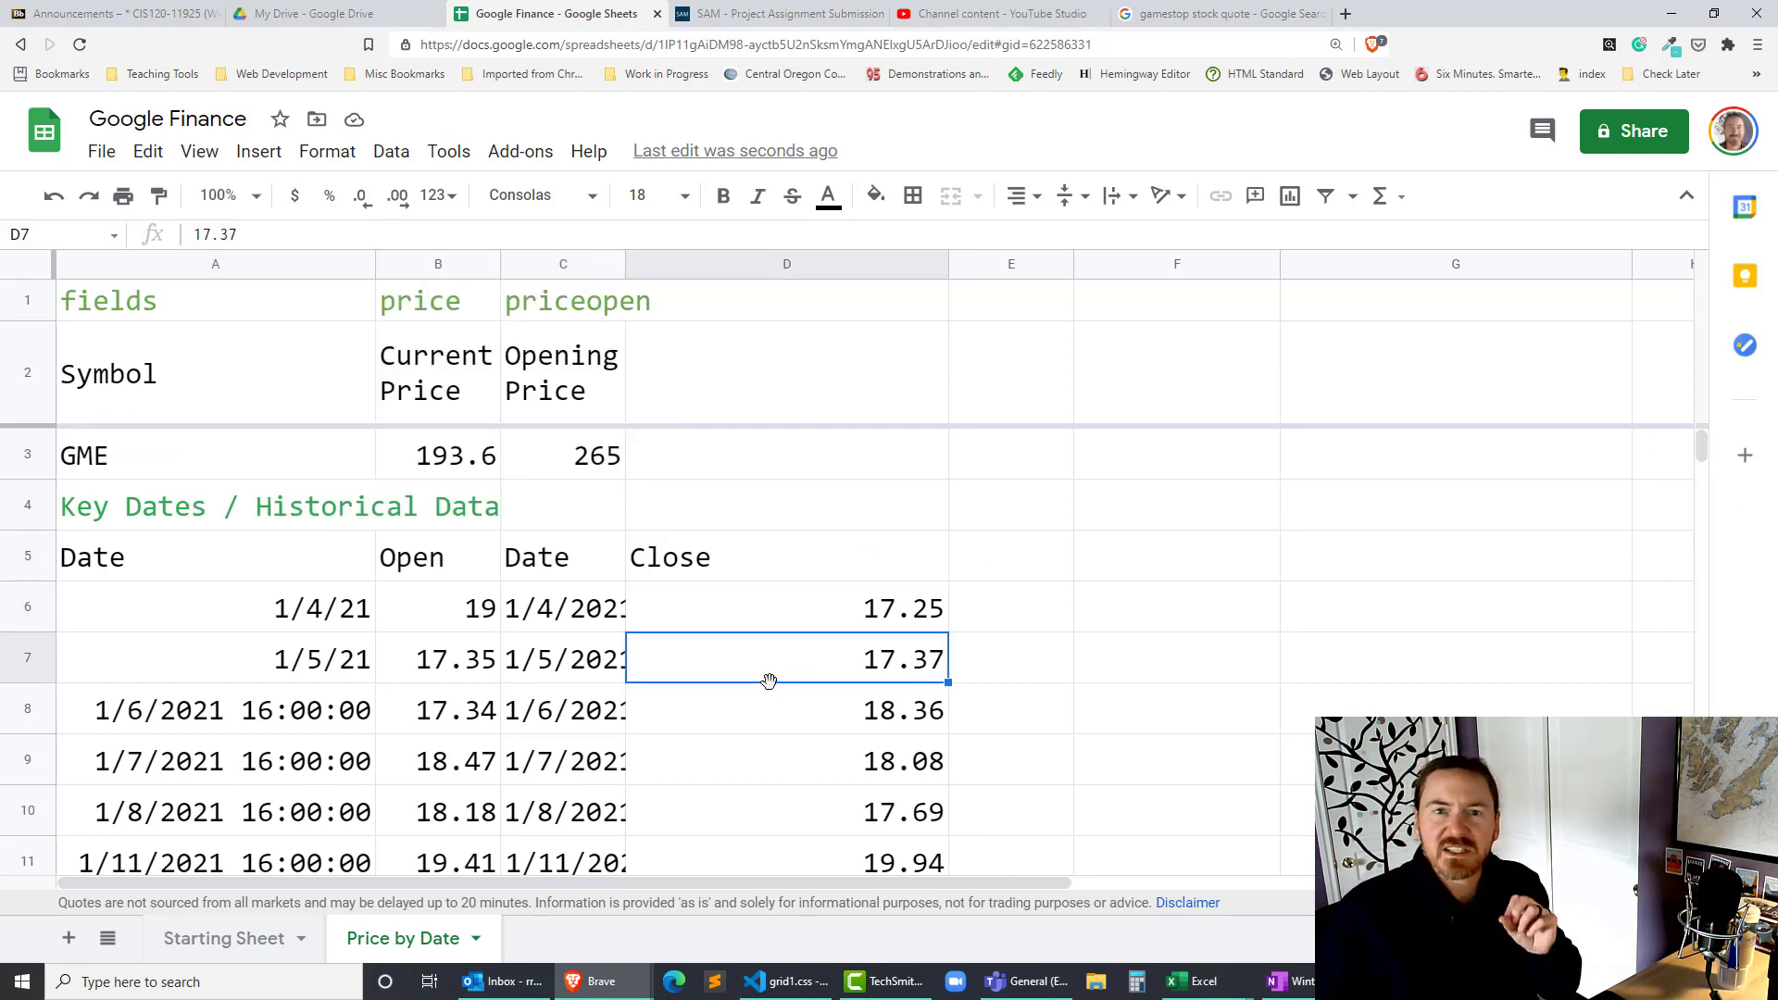